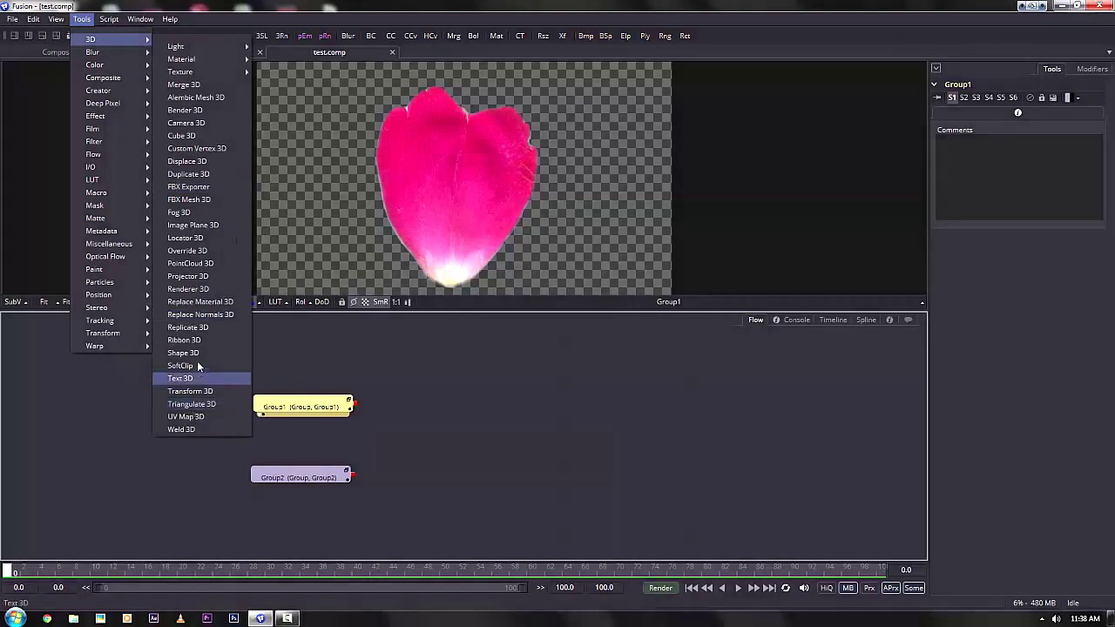
Add a Shape 3D plane fed by the Group1 petal, unlock its width and height, and set its width to about 1.71
left_click(183, 353)
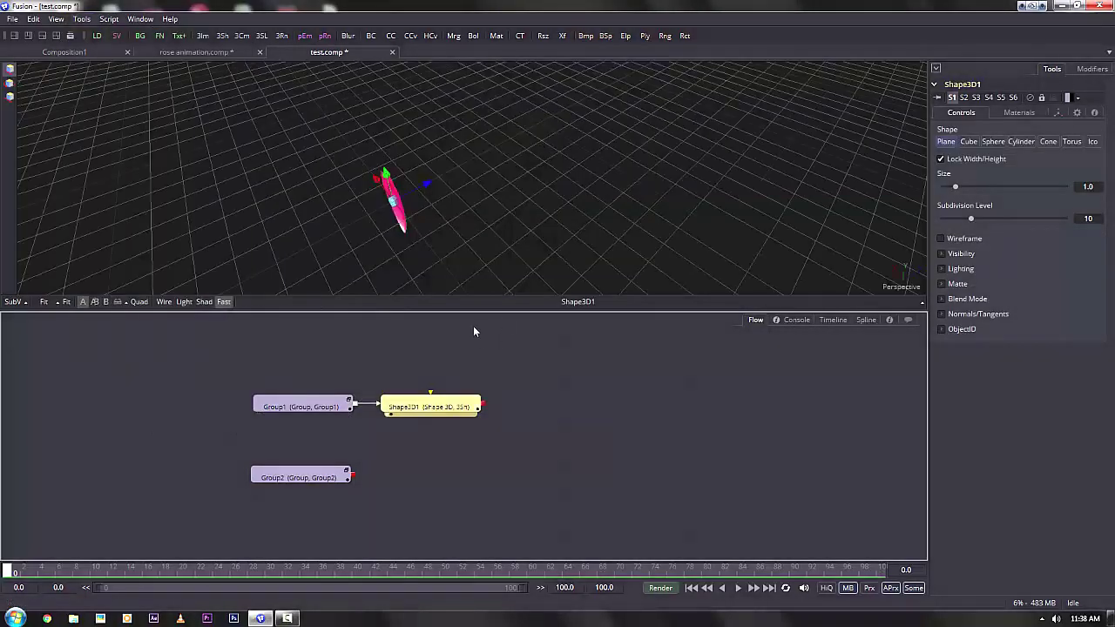
left_click_drag(447, 214, 770, 147)
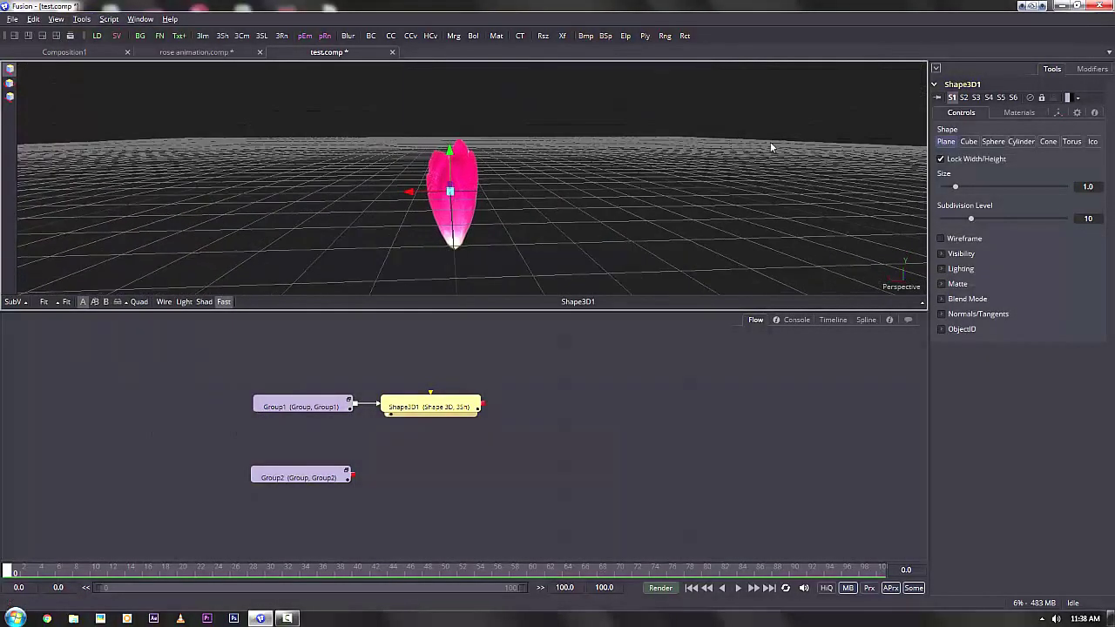
left_click(941, 161)
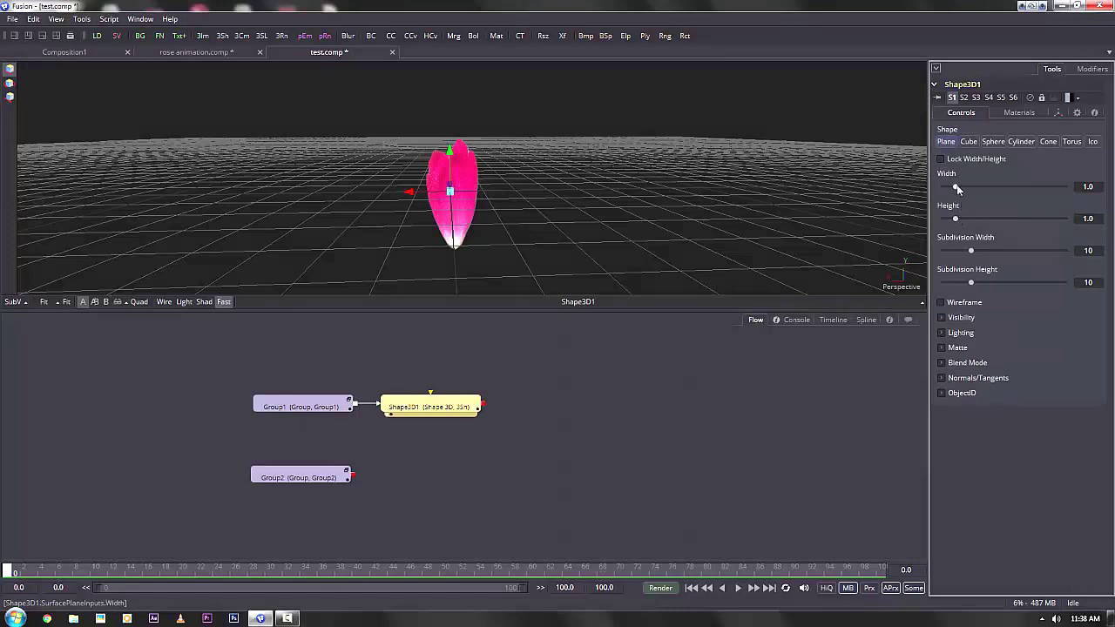
left_click_drag(958, 188, 965, 185)
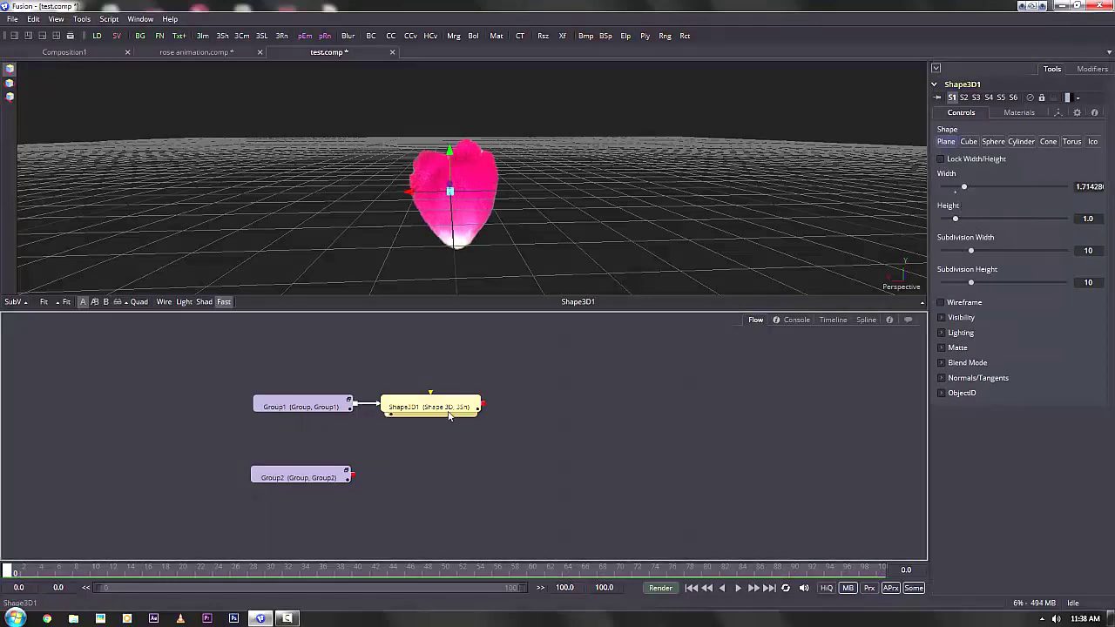
Place the petal's pivot at its base, with X about -0.064 and Y about -0.468, and set its Y offset to about 0.779
left_click(1058, 113)
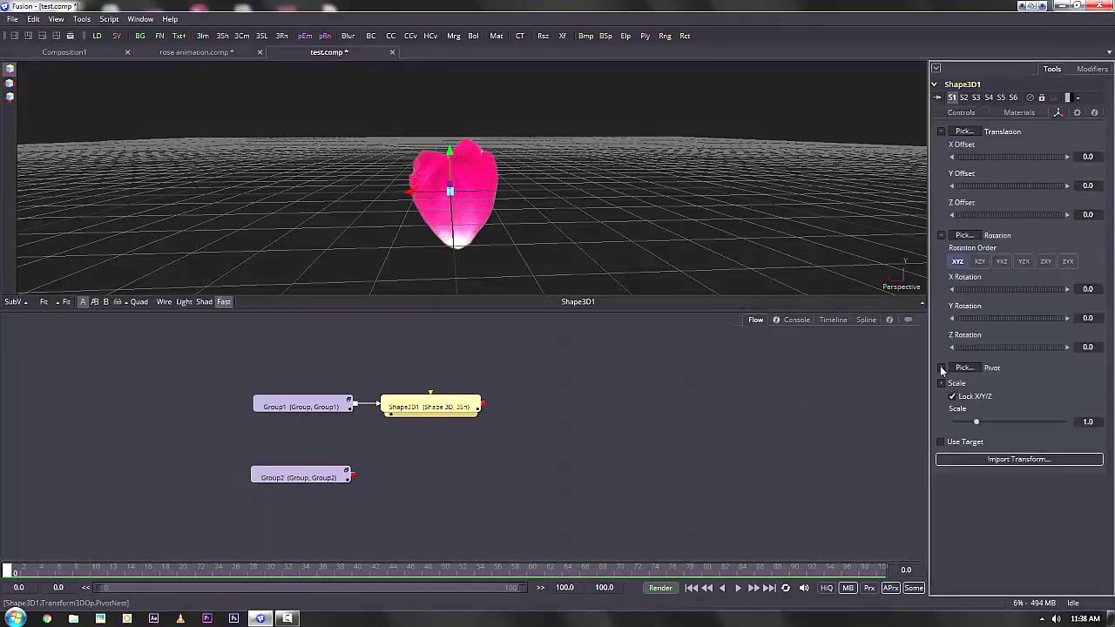
left_click(941, 366)
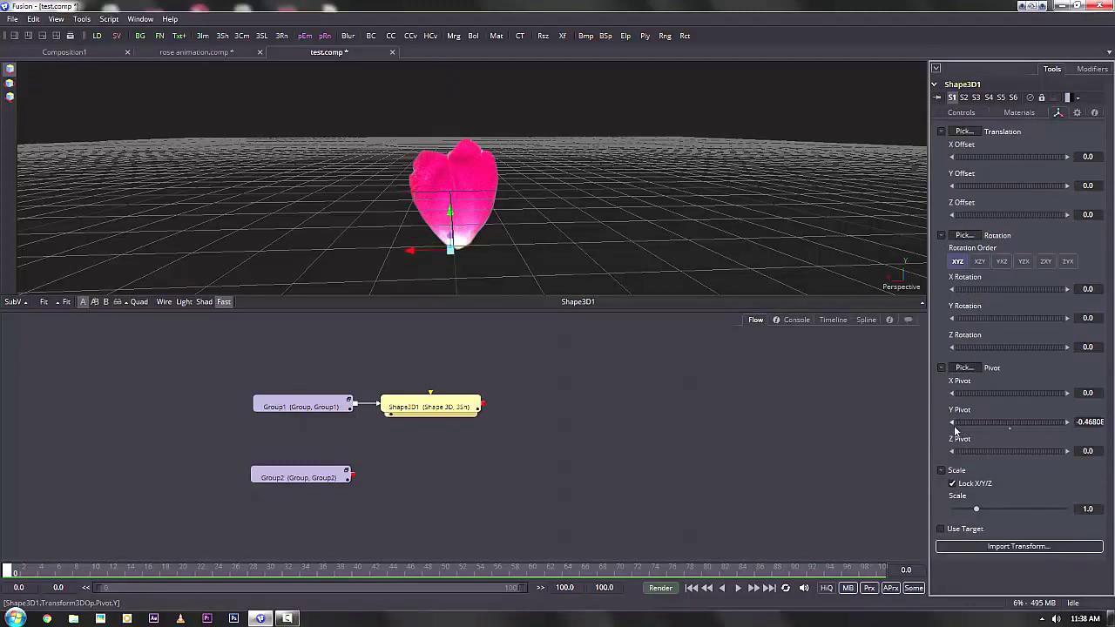
left_click_drag(964, 397, 966, 397)
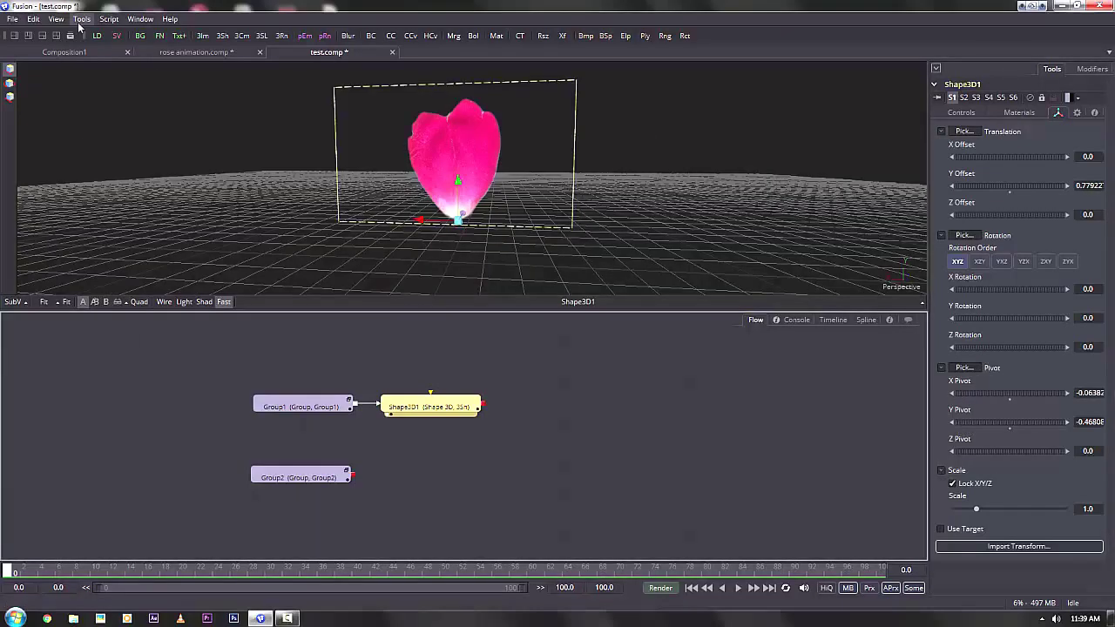
Add a Bender 3D node after the petal shape, view it, and set the bend amount to about 0.52 and center to 0
left_click(81, 19)
mouse_move(88, 44)
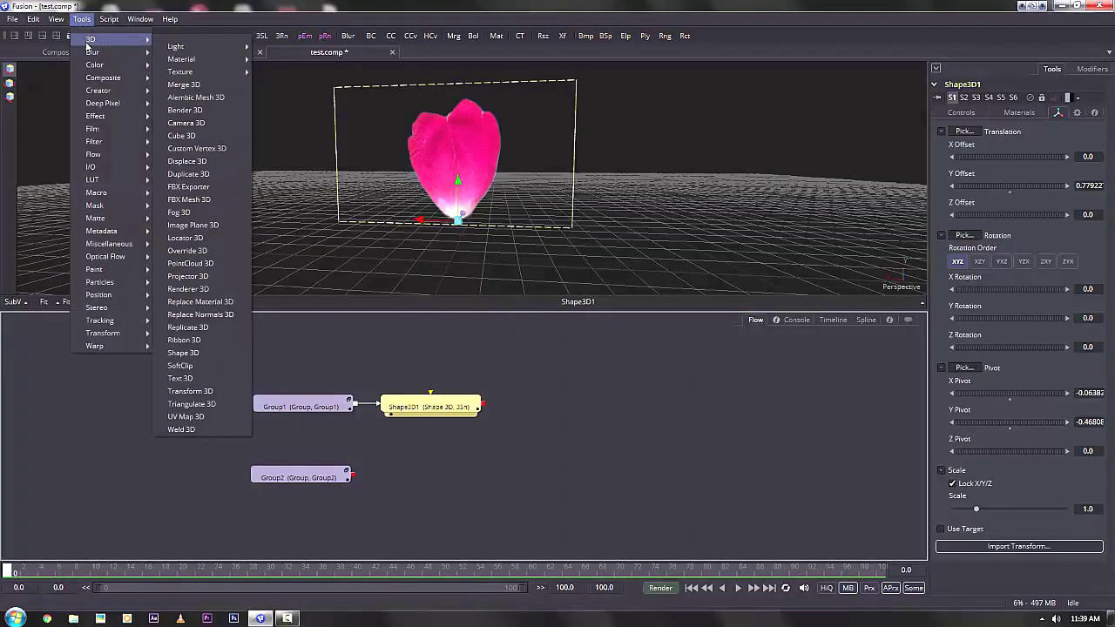
left_click(199, 113)
left_click_drag(558, 407, 553, 242)
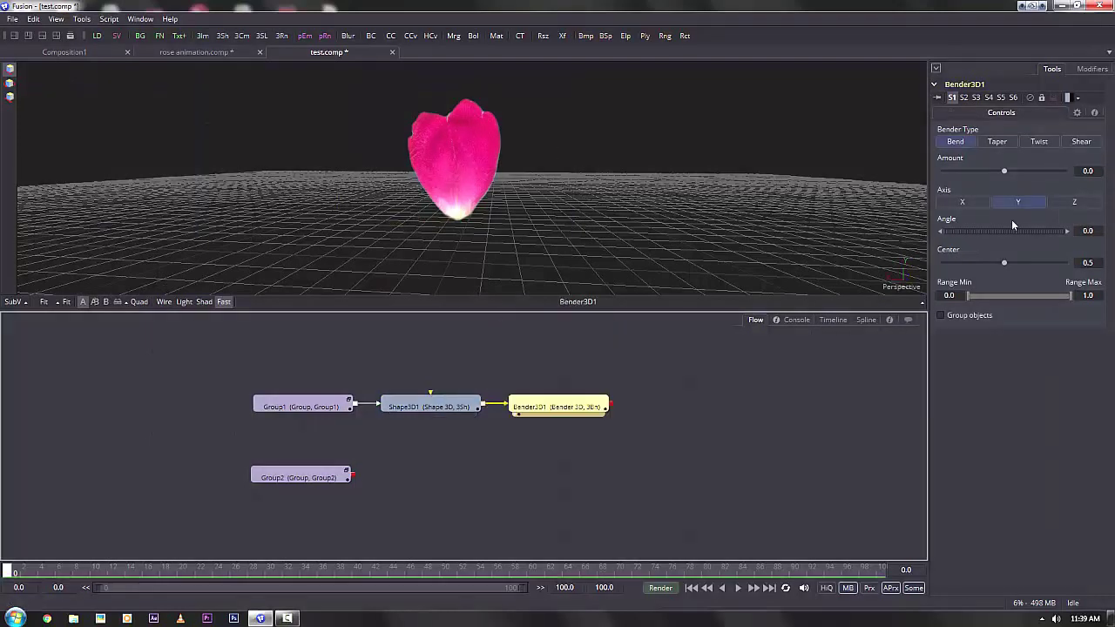
left_click_drag(1005, 171, 1036, 170)
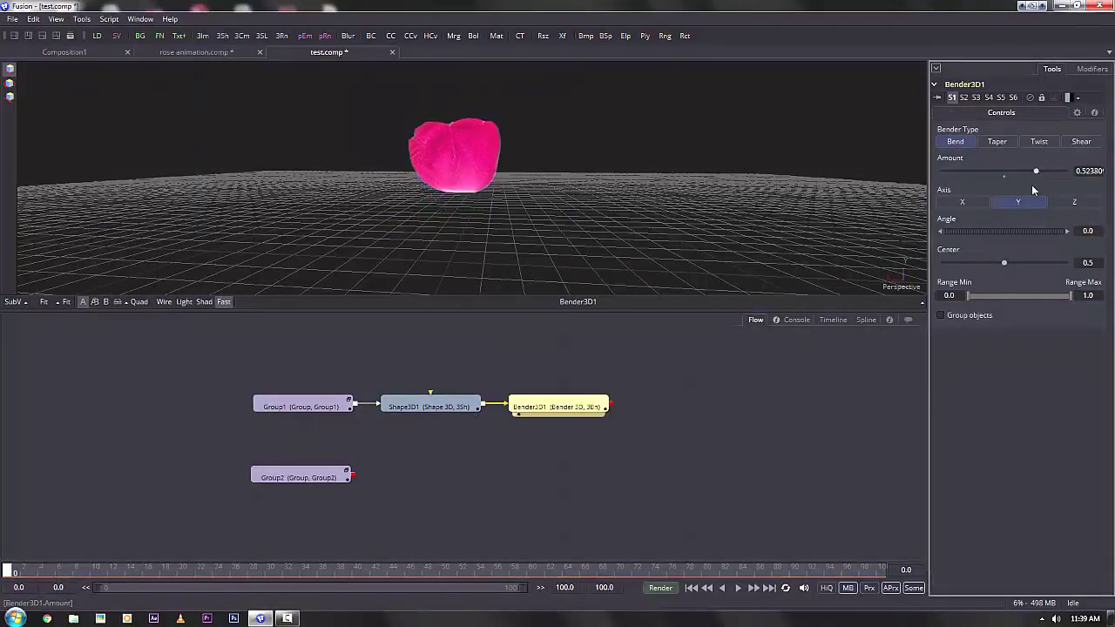
left_click_drag(1005, 263, 943, 263)
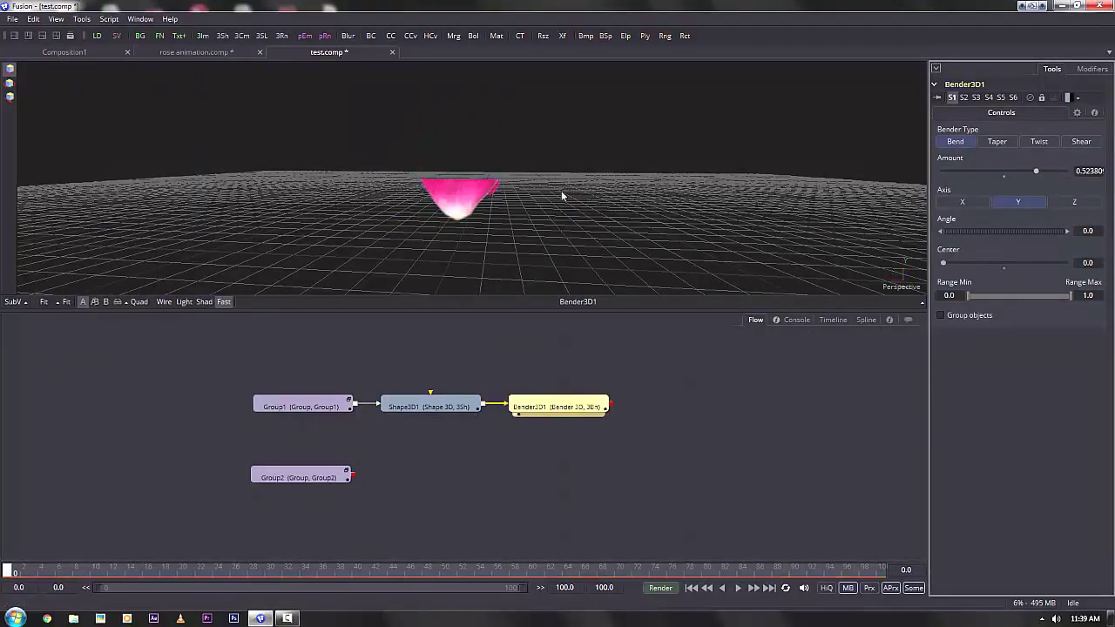
Try a bend amount of about 0.35 on the petal, and reset the amount to 0
left_click_drag(563, 194, 365, 230)
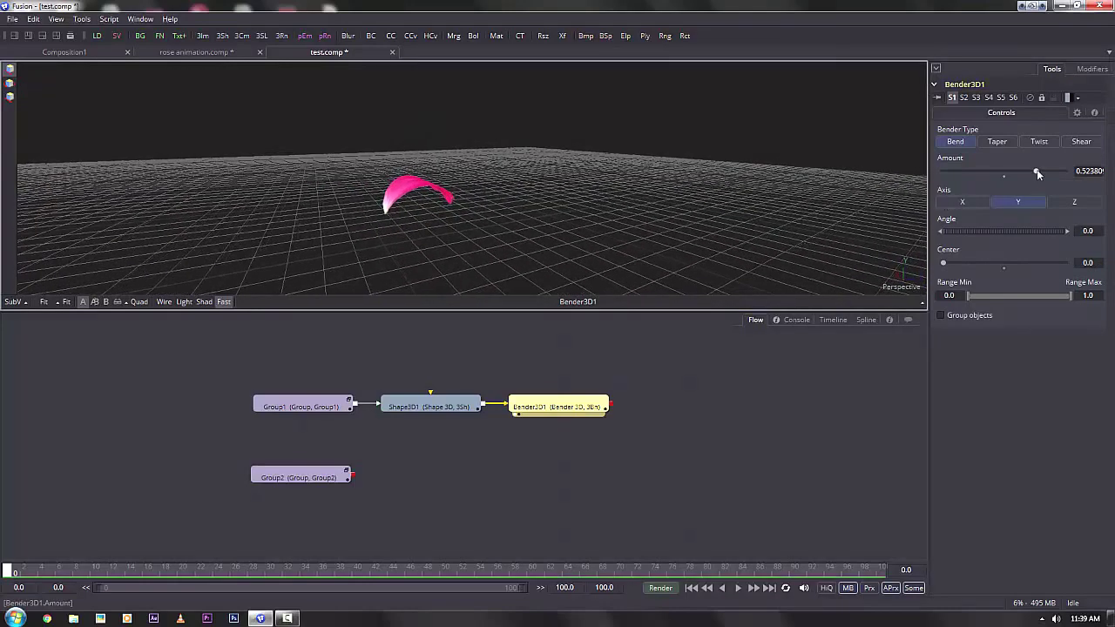
mouse_move(1036, 171)
left_mouse_down()
mouse_move(987, 174)
mouse_move(1026, 170)
left_mouse_up()
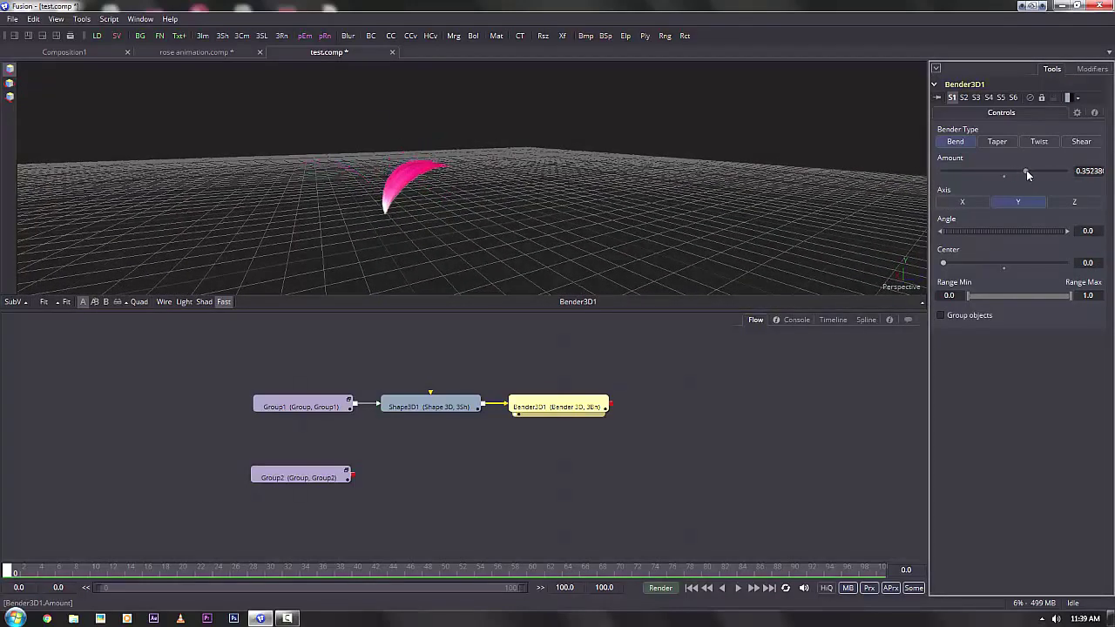
double_click(1004, 174)
left_click_drag(548, 187, 710, 218)
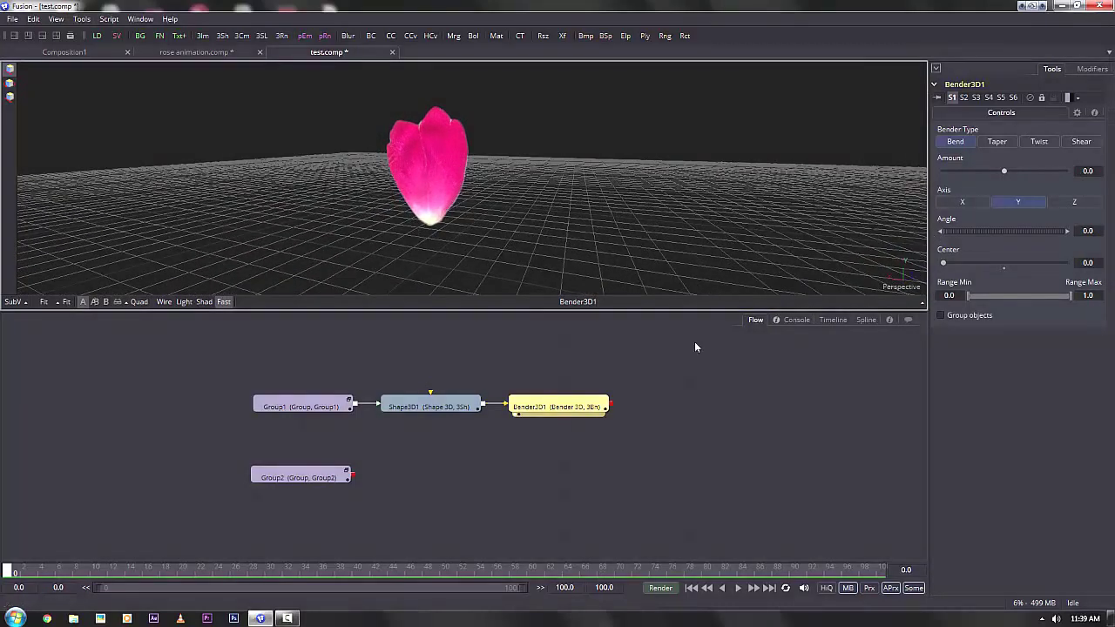
Add a Duplicate 3D node after the Bender, show it in the viewer, and set its last copy to 5
left_click(575, 409)
left_click(81, 21)
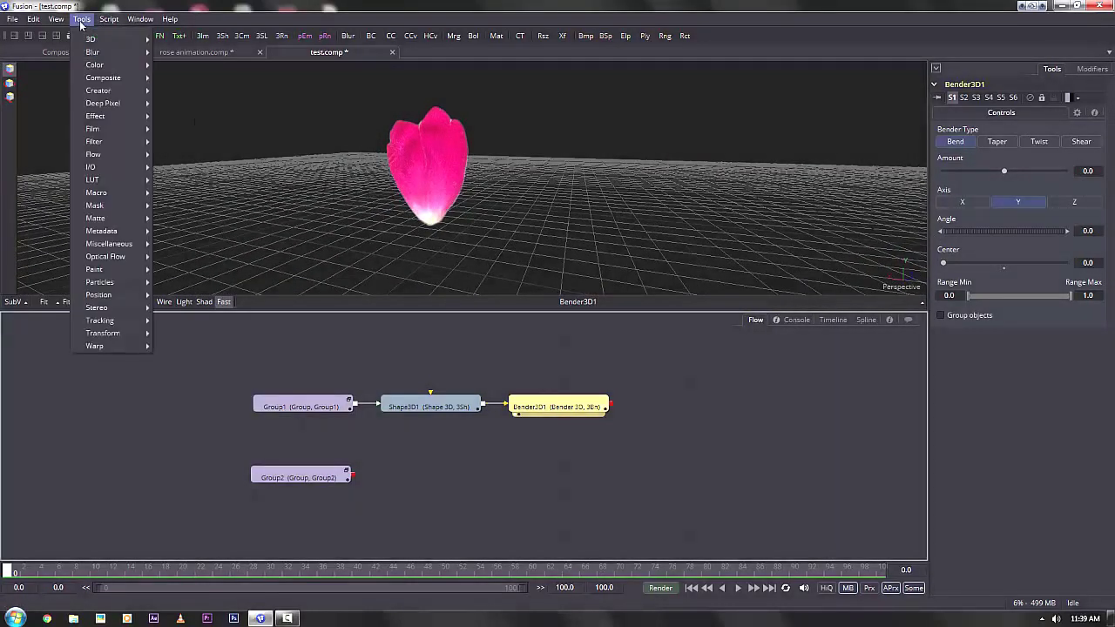
mouse_move(96, 39)
left_click(188, 175)
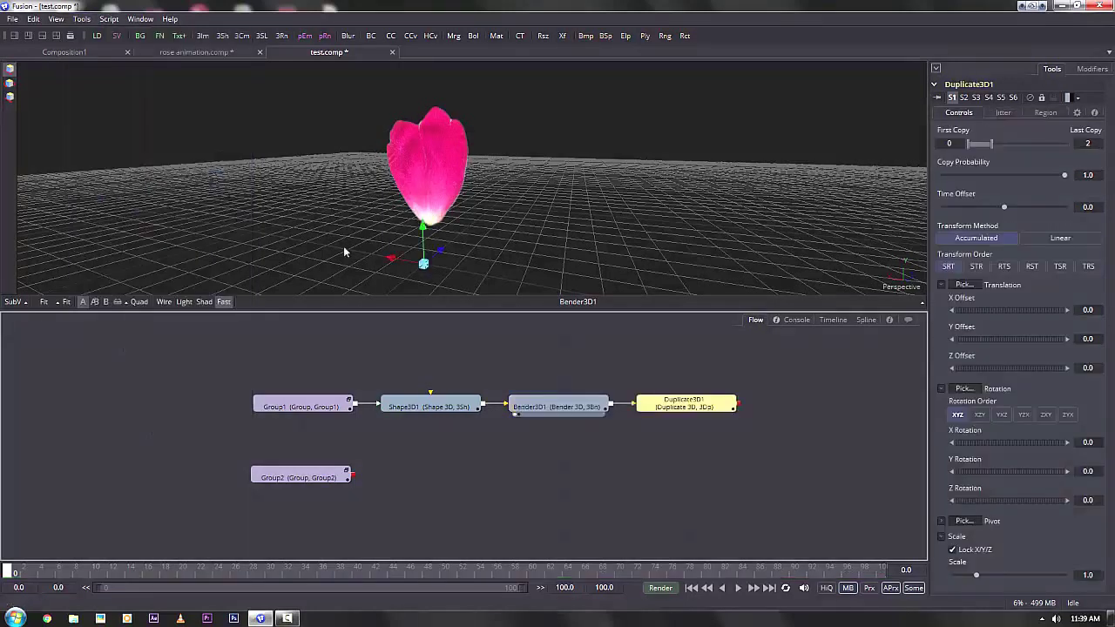
left_click_drag(693, 409, 625, 176)
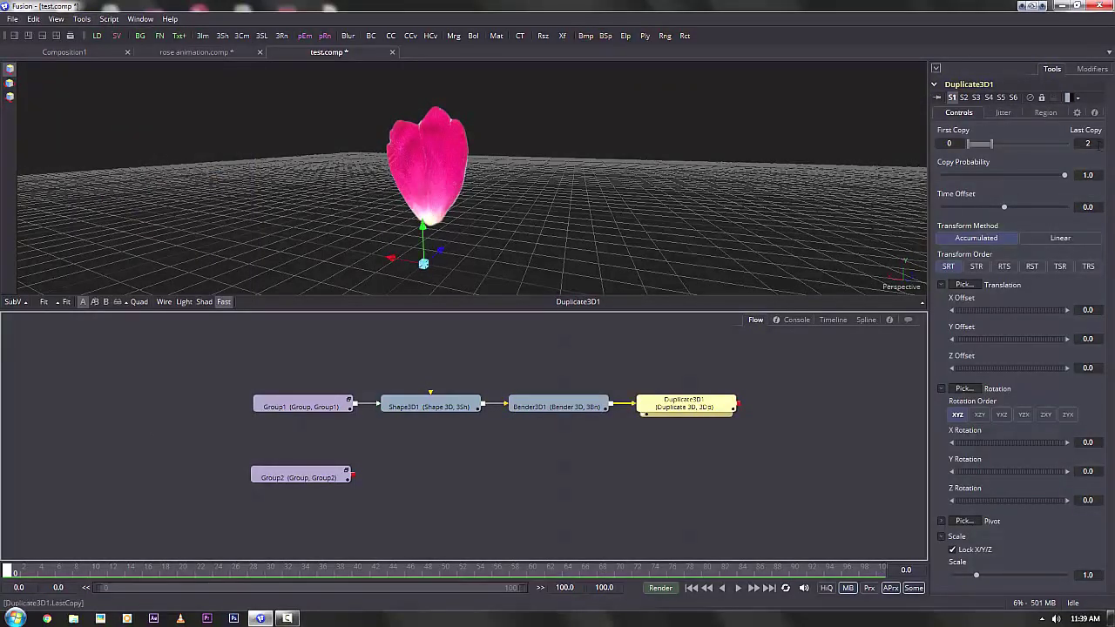
left_click(1088, 143)
type("5")
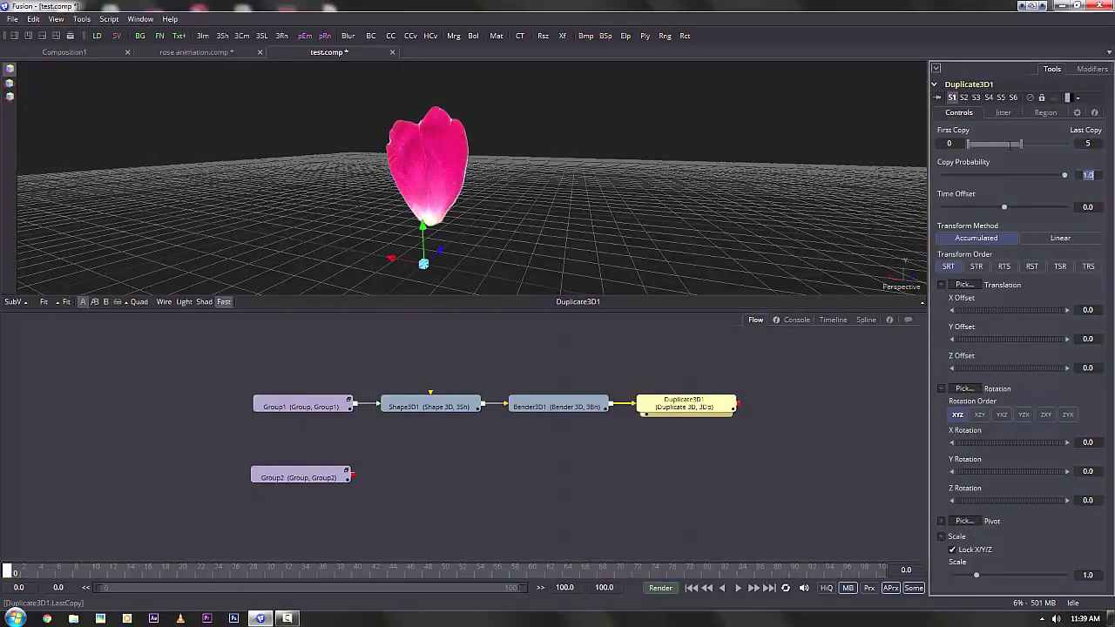
key("Tab")
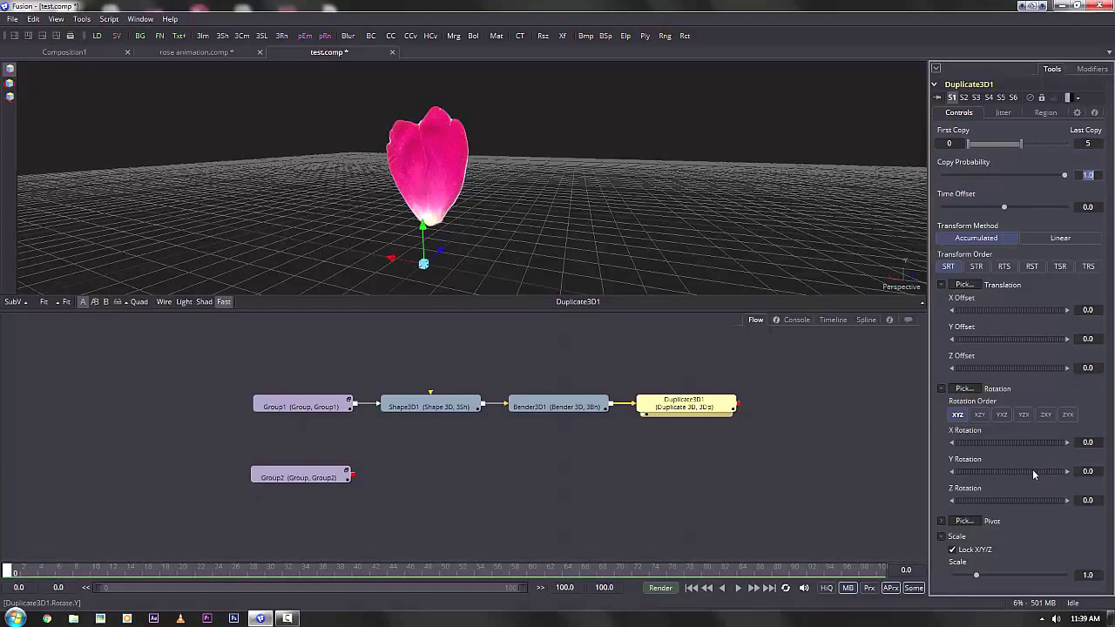
Set the duplicates' Y rotation to 60 and Z rotation to 50 to spread the petals in a ring
type("60")
key("Tab")
type("50")
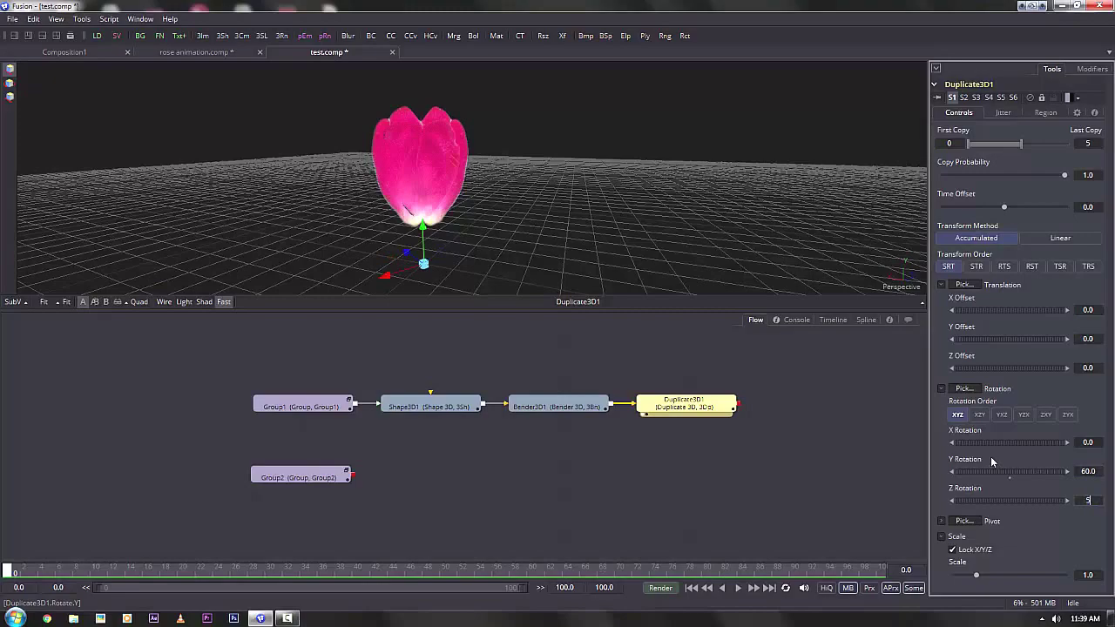
key("Tab")
left_click_drag(500, 221, 224, 242)
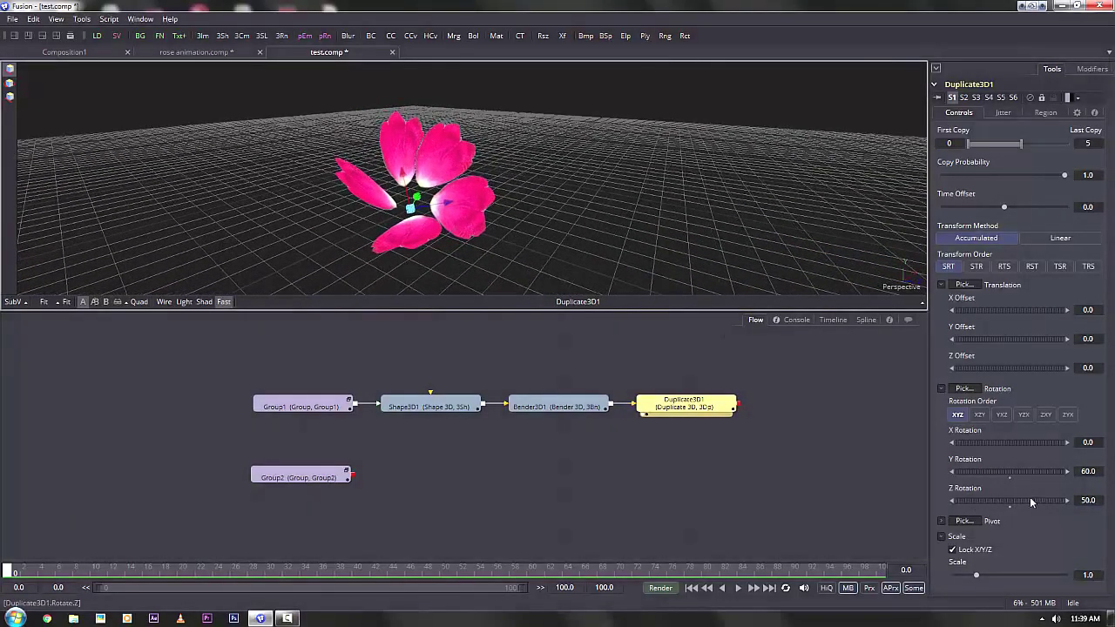
Try a Z rotation of about 30.85 on the duplicated petals, and undo it
left_click_drag(1031, 503, 959, 504)
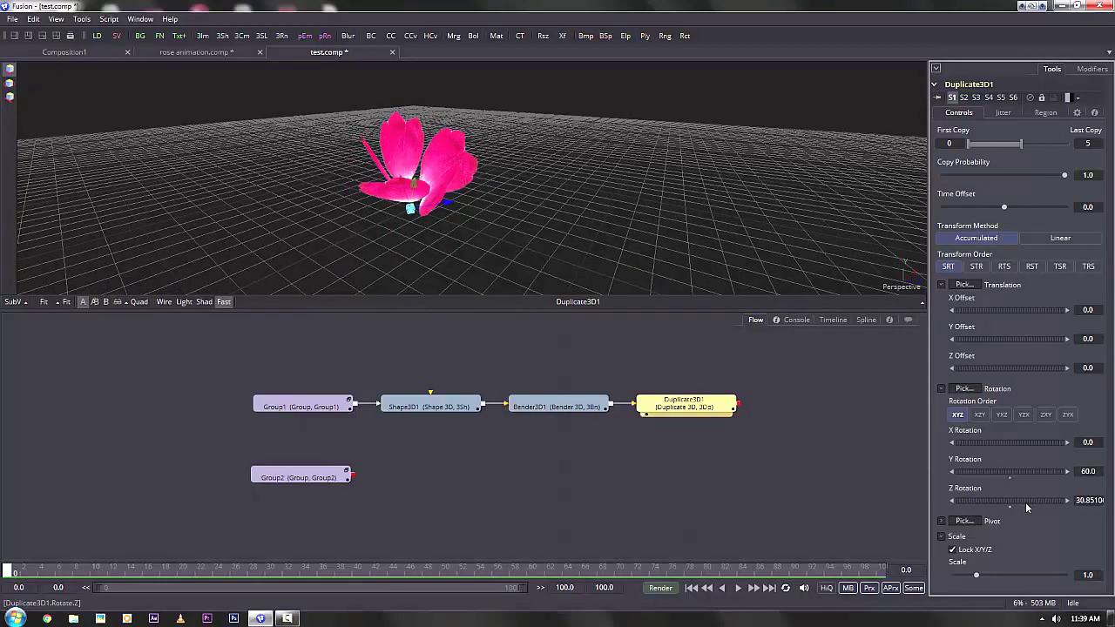
left_click_drag(507, 225, 549, 266)
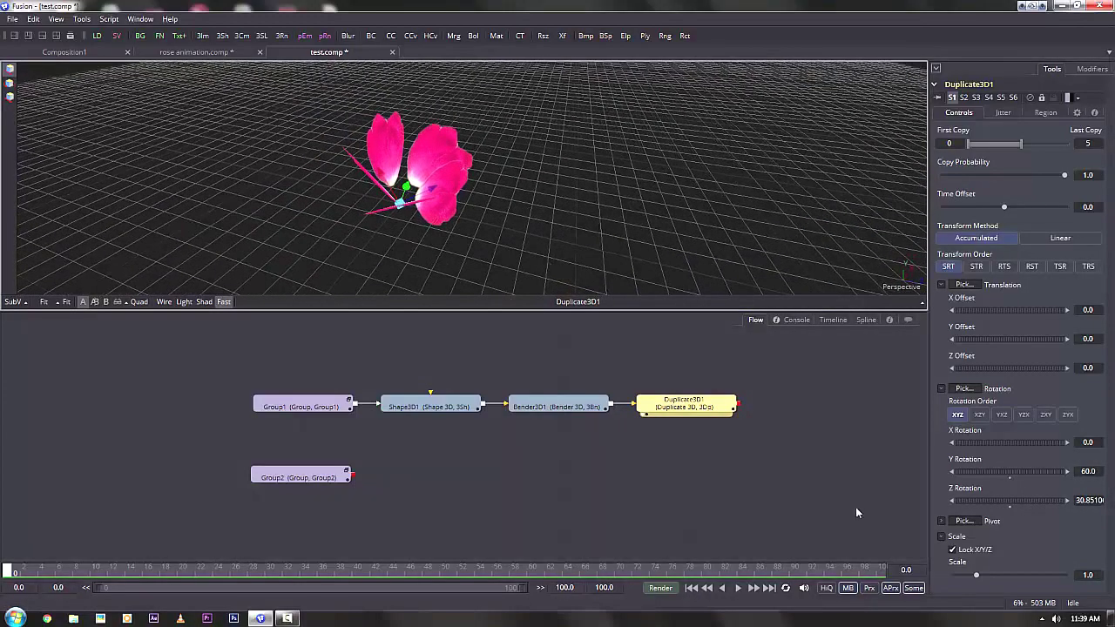
key("ctrl+z")
Set the Bender's bend amount to about -0.22 so the petals curve outward
left_click(557, 406)
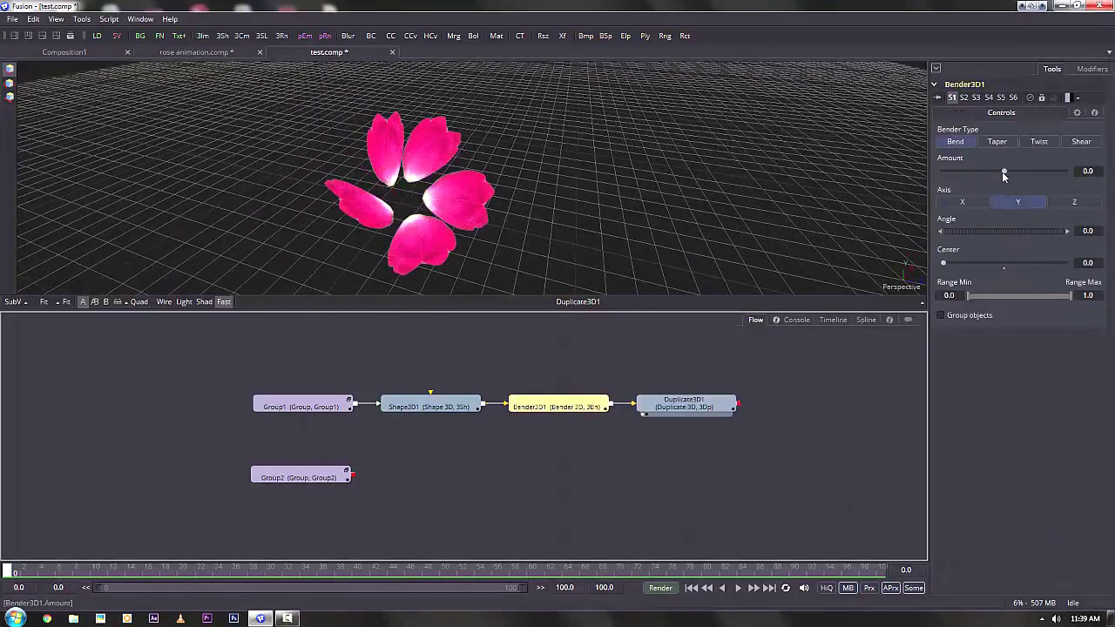
mouse_move(1005, 172)
left_mouse_down()
mouse_move(976, 173)
mouse_move(990, 173)
left_mouse_up()
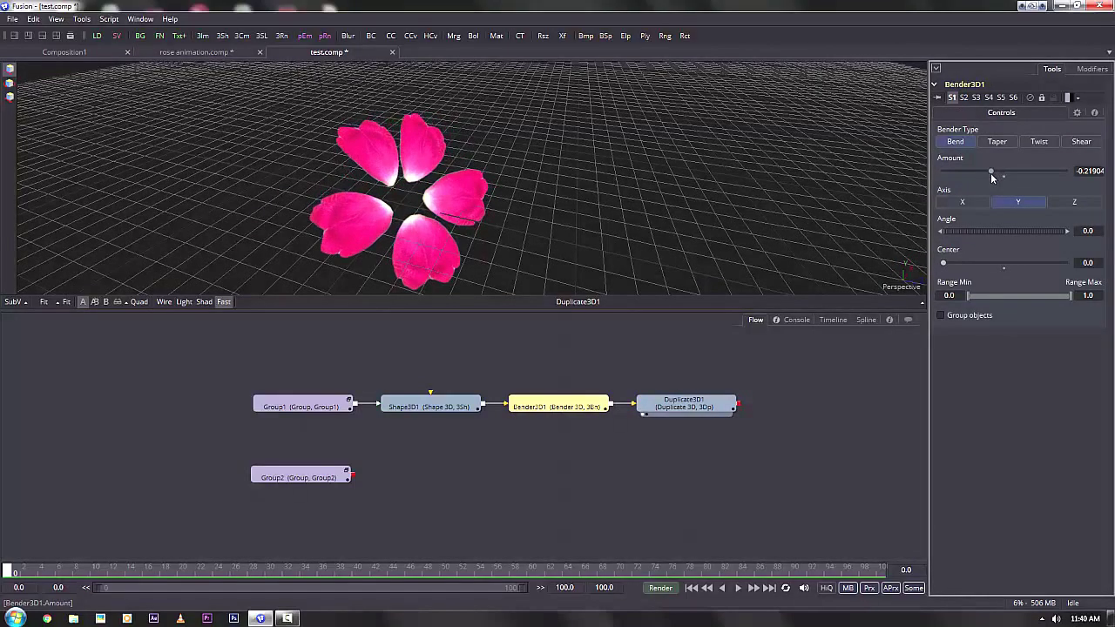
left_click_drag(534, 182, 528, 218)
Set the duplicates' Z rotation to about 18.36 and Y rotation to about 68.49 to close the petals into a flower
left_click(693, 405)
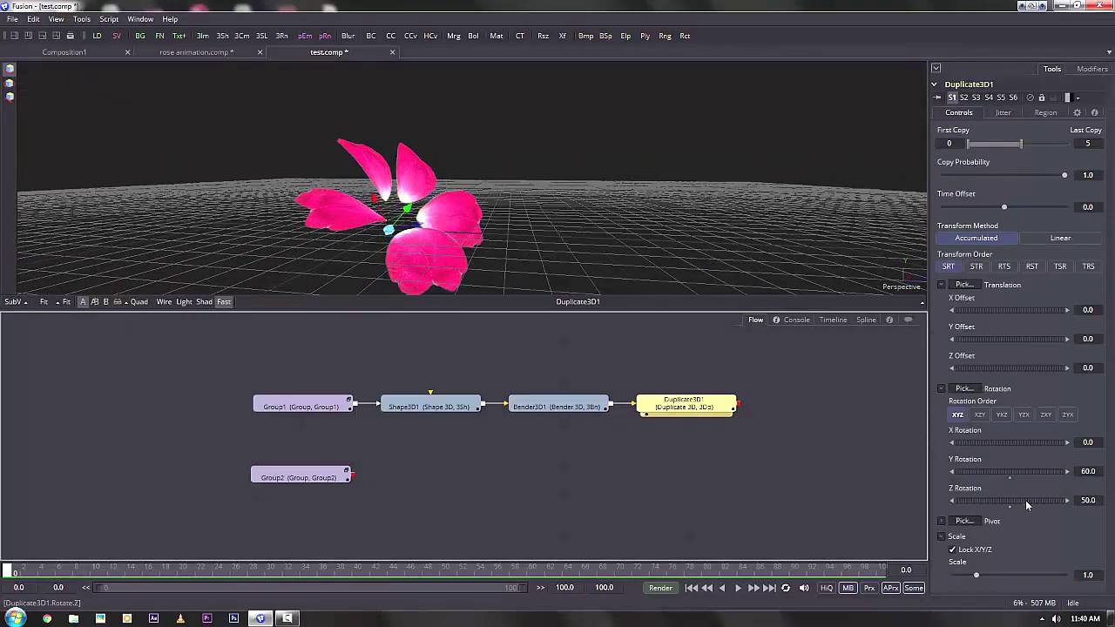
left_click_drag(1025, 500, 1016, 502)
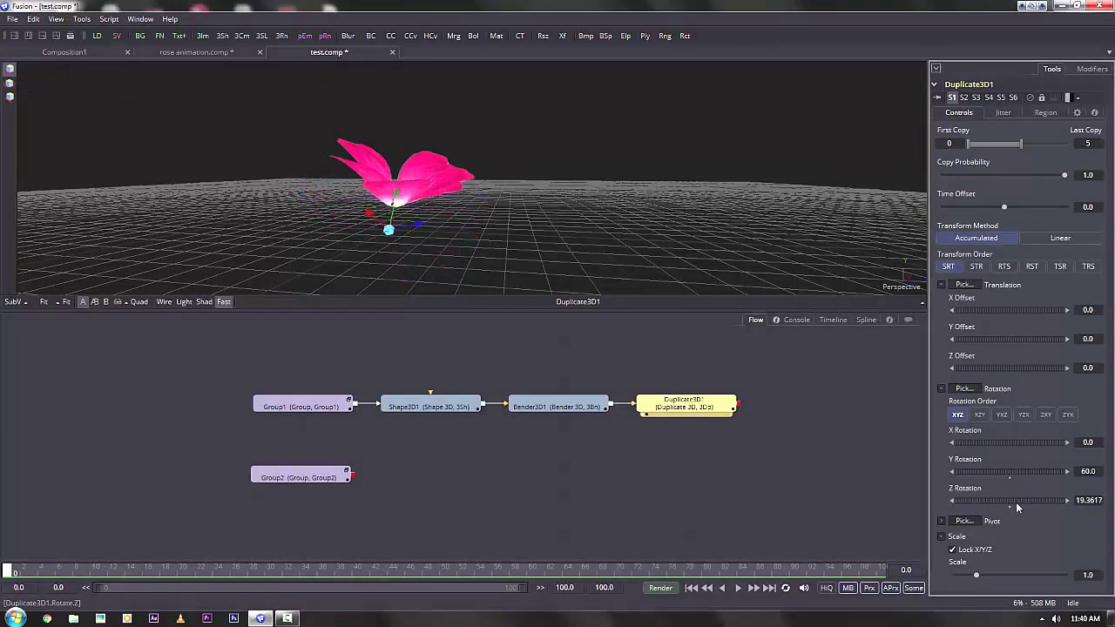
left_click_drag(476, 186, 532, 363)
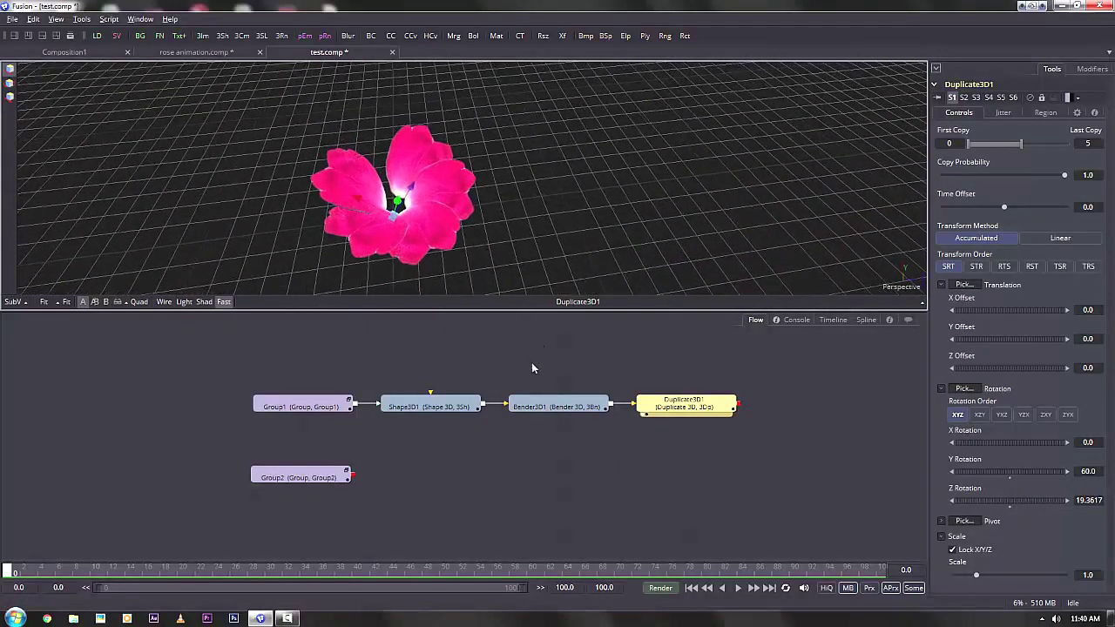
left_click_drag(1014, 477, 1023, 502)
left_click_drag(548, 185, 610, 254)
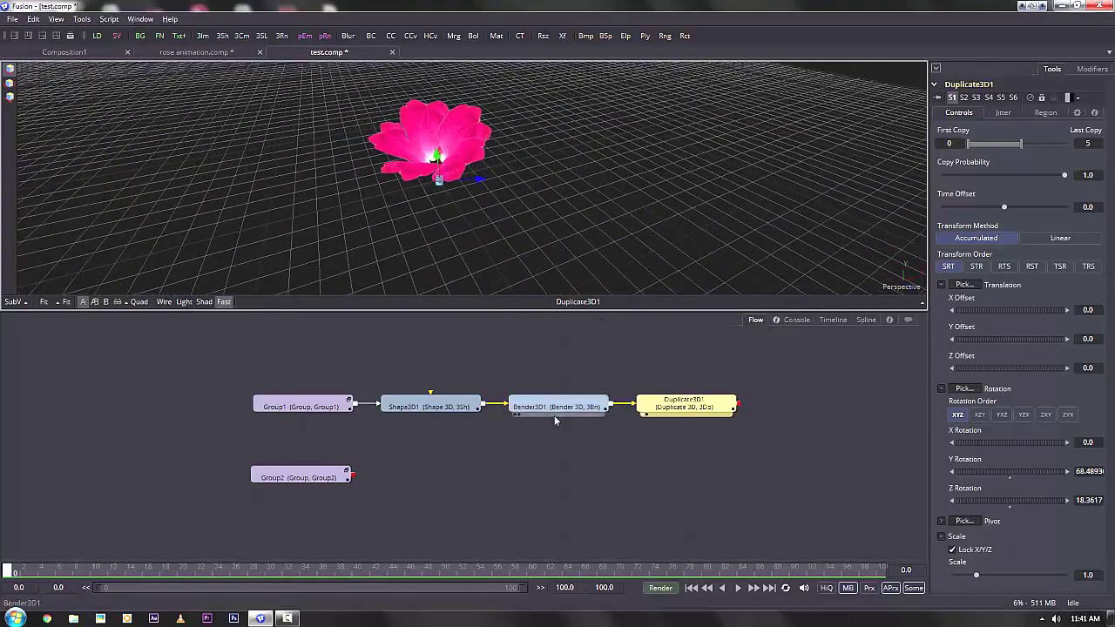
Set the petals' bend amount to about -0.295 and the duplicates' Y rotation to about 64.66
left_click(554, 407)
left_click_drag(991, 172, 985, 173)
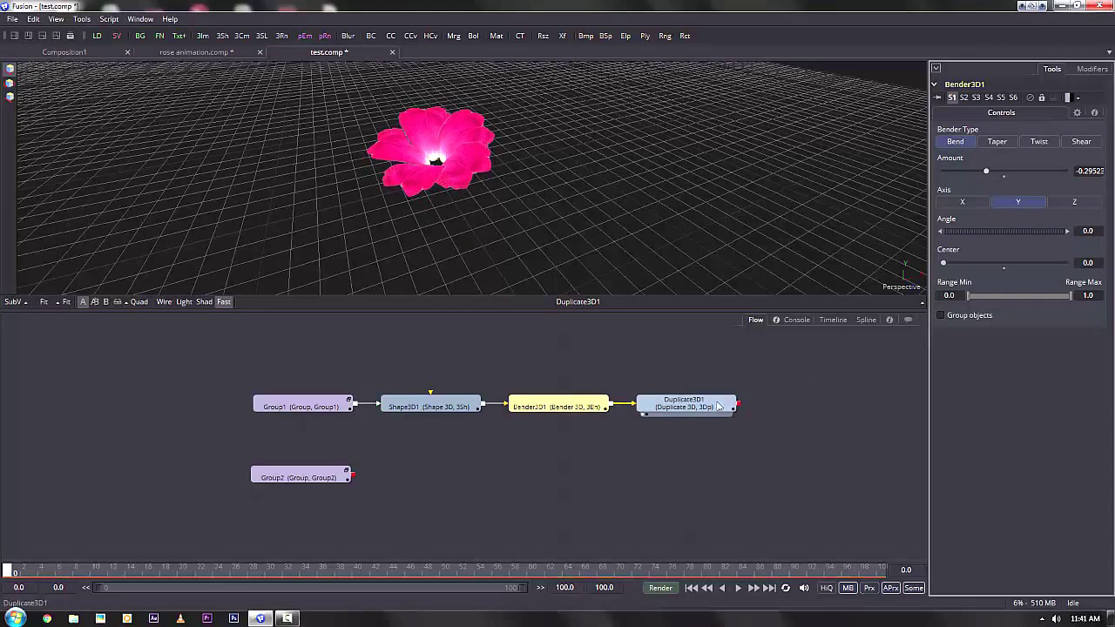
left_click(687, 404)
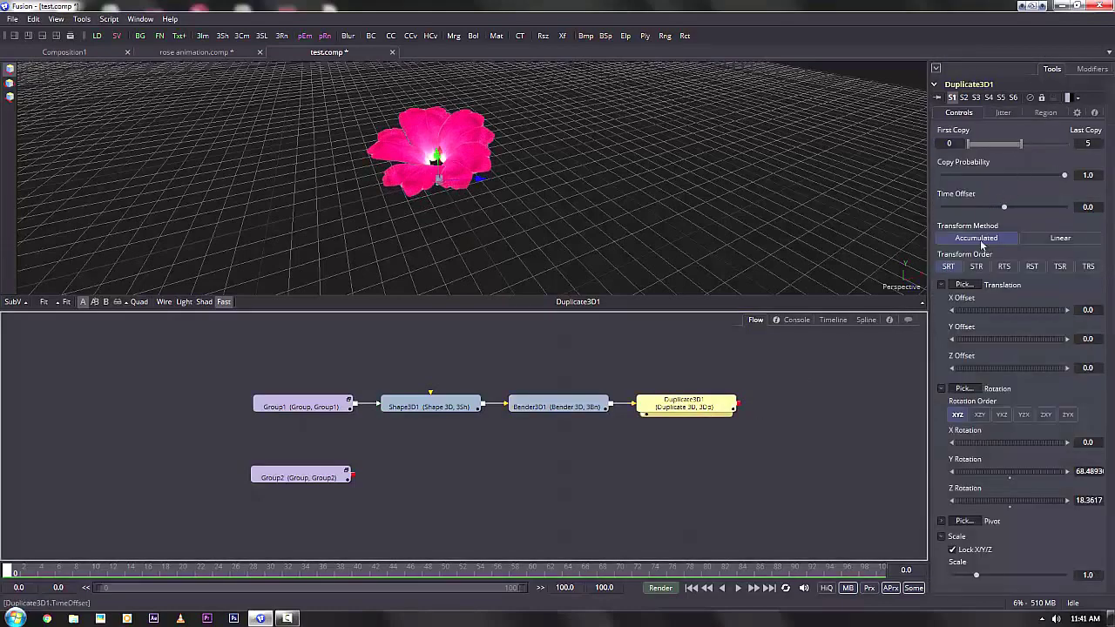
left_click_drag(989, 476, 990, 477)
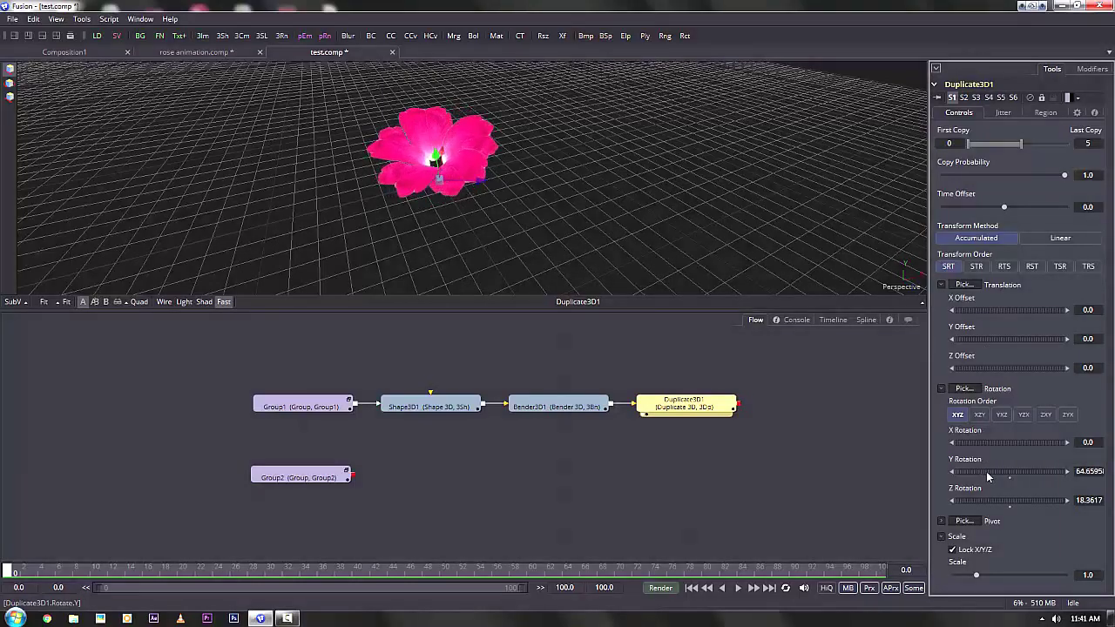
left_click_drag(539, 268, 628, 190)
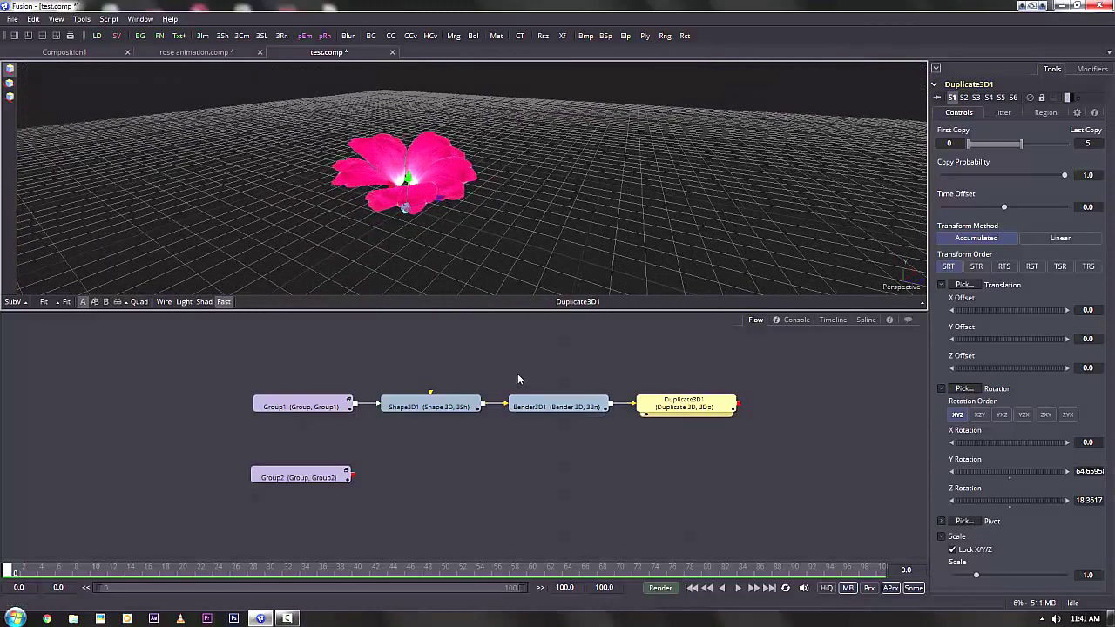
Move the Bender and Duplicate nodes away from the shape node to open a gap, and select the shape node
left_click_drag(518, 374, 815, 479)
left_click_drag(689, 413, 806, 410)
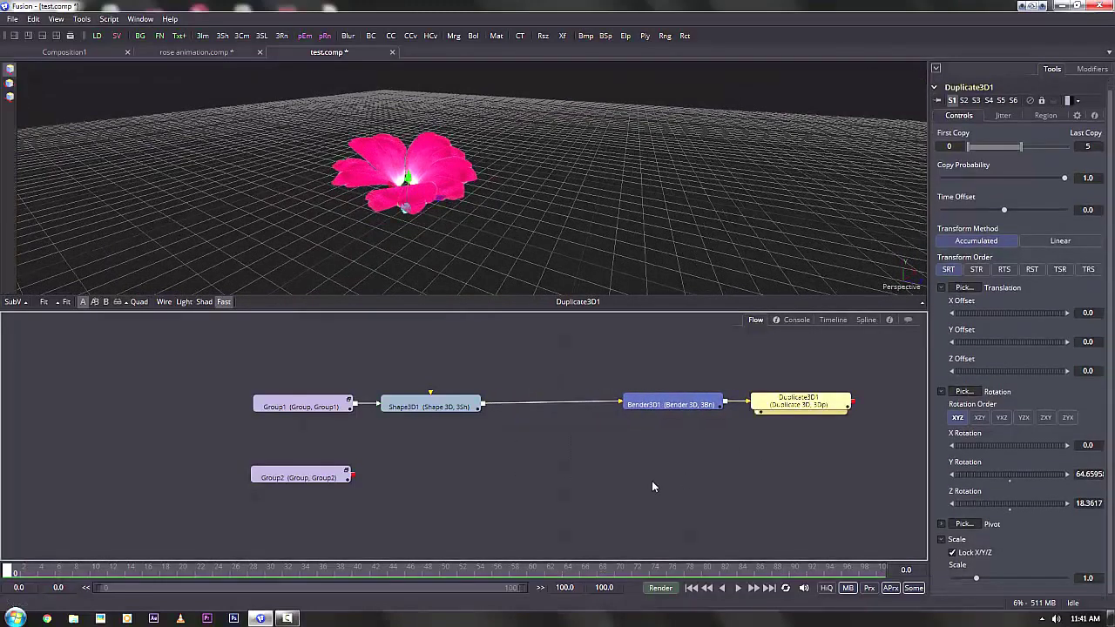
left_click(449, 408)
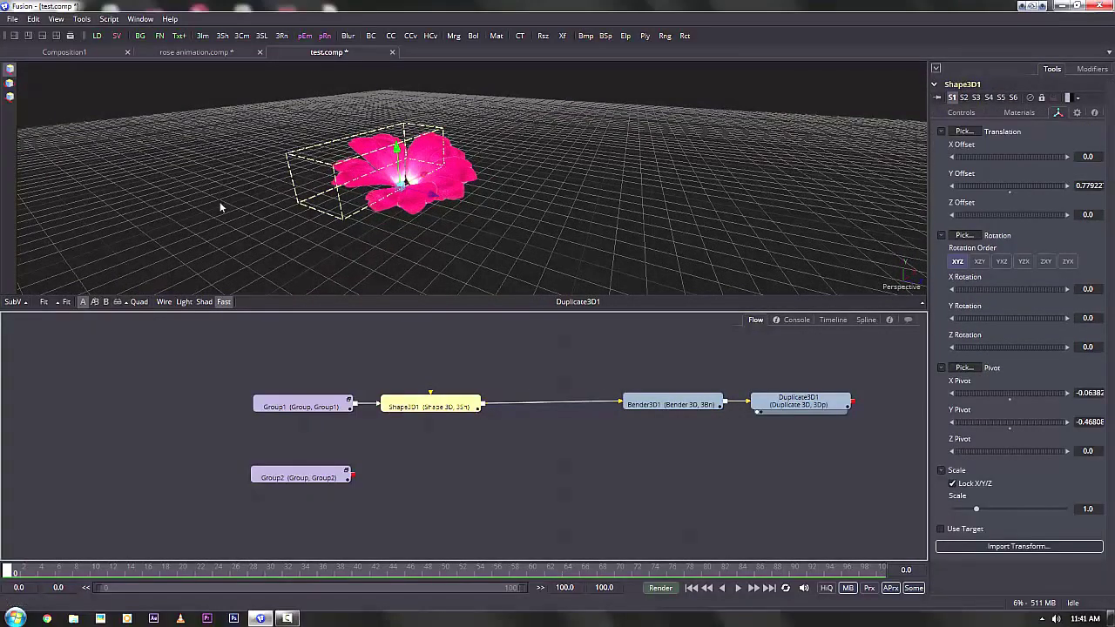
Insert a second Bender 3D between the shape and the existing Bender, and reset the original Bender's bend amount to 0.0
left_click(82, 20)
mouse_move(91, 39)
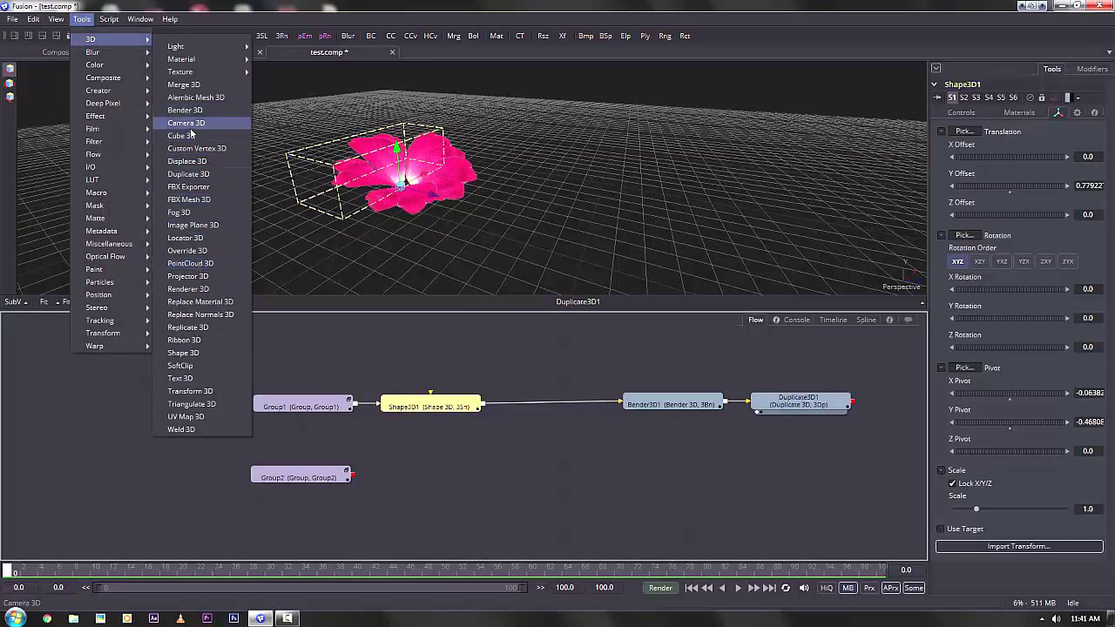
left_click(184, 111)
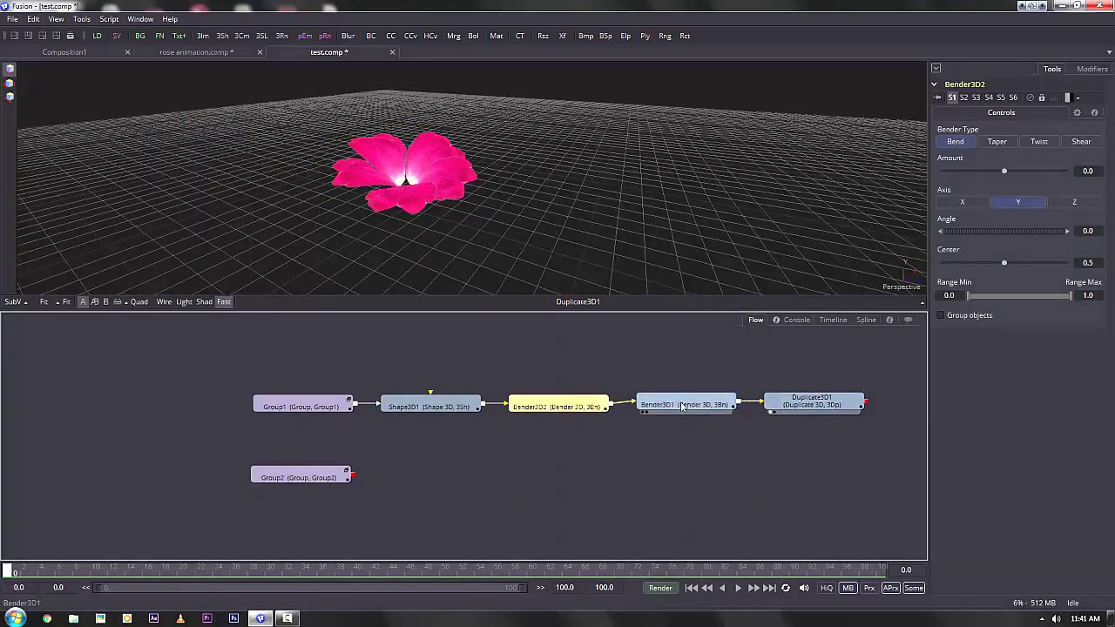
left_click(723, 406)
left_click(1005, 177)
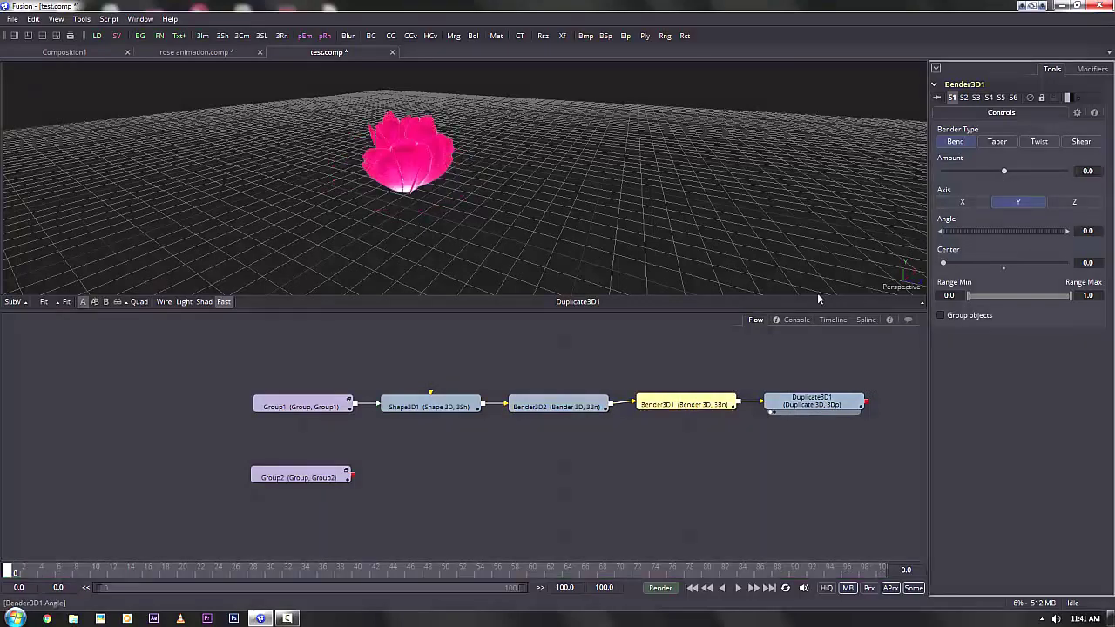
Set the newly inserted Bender to the Twist type on the Y axis with an amount of about 0.219
left_click(538, 404)
left_click(1043, 142)
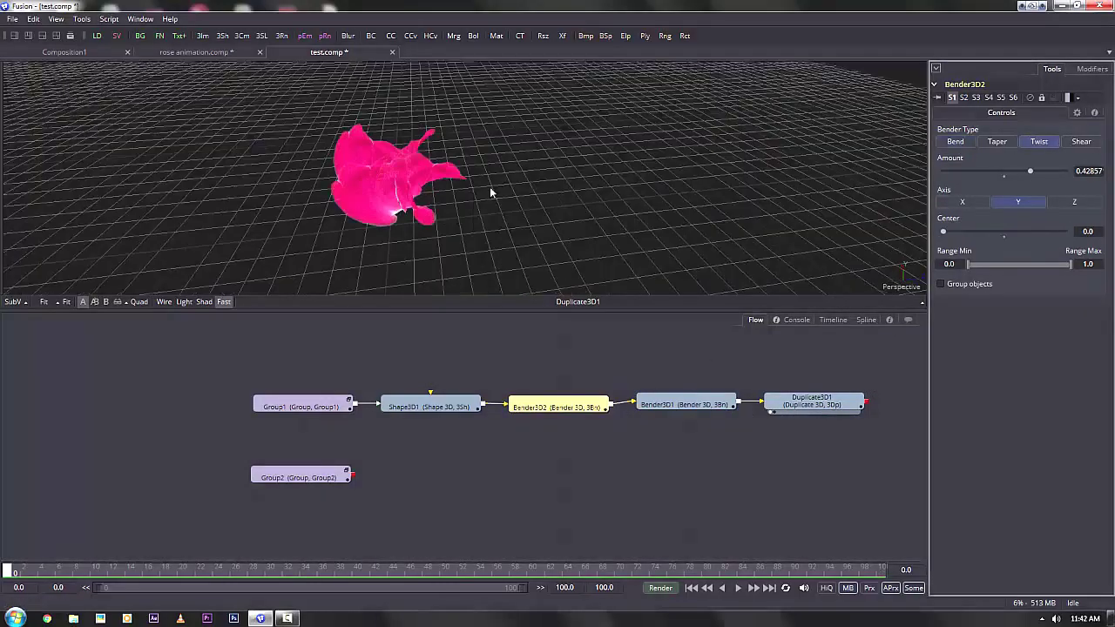
mouse_move(491, 188)
left_mouse_down()
mouse_move(440, 129)
mouse_move(491, 188)
left_mouse_up()
mouse_move(1030, 171)
left_mouse_down()
mouse_move(1001, 181)
mouse_move(1018, 175)
left_mouse_up()
left_click_drag(382, 177, 480, 287)
Set the duplicates' Z rotation to about 12.617
left_click(808, 405)
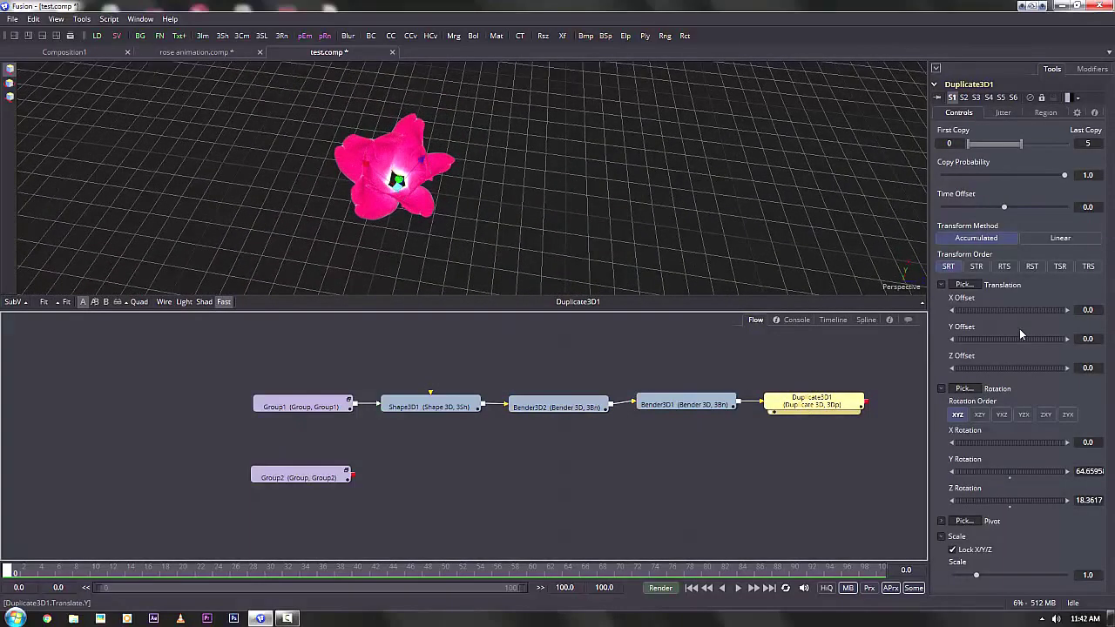
left_click_drag(1010, 471, 1024, 508)
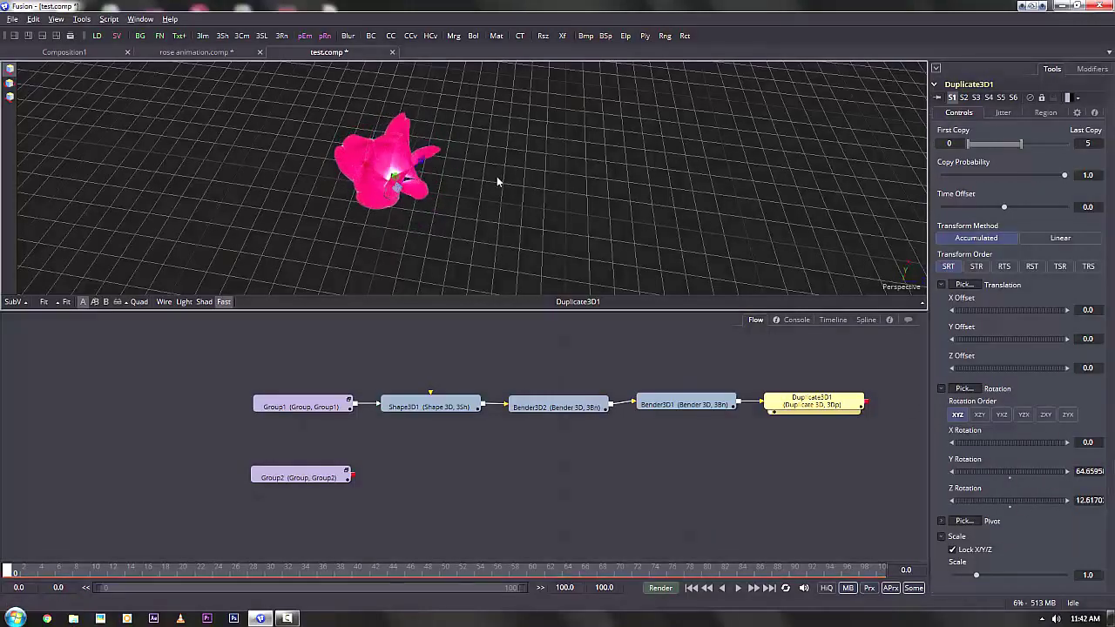
left_click_drag(498, 179, 459, 214)
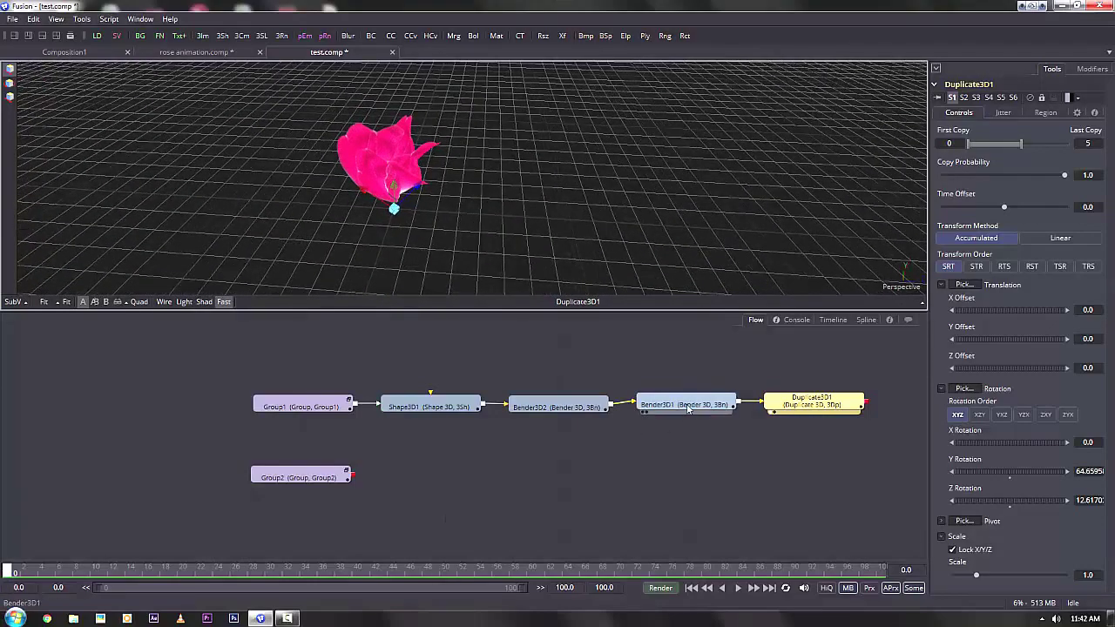
Animate the twisting Bender's amount, placing its first keyframe at frame 0
left_click(579, 412)
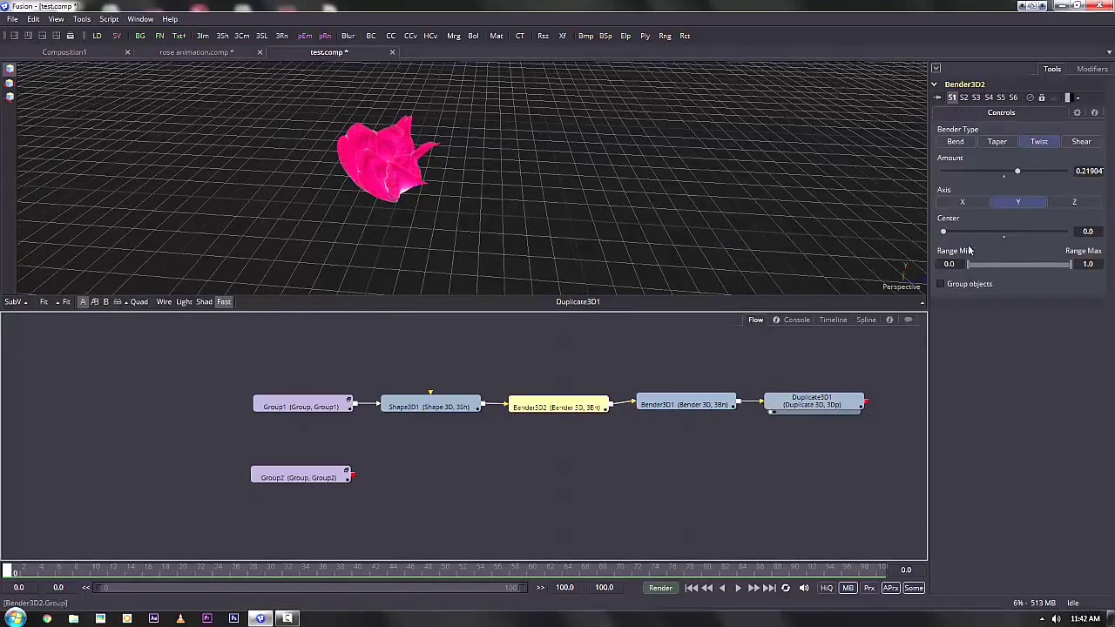
right_click(987, 180)
left_click(1002, 183)
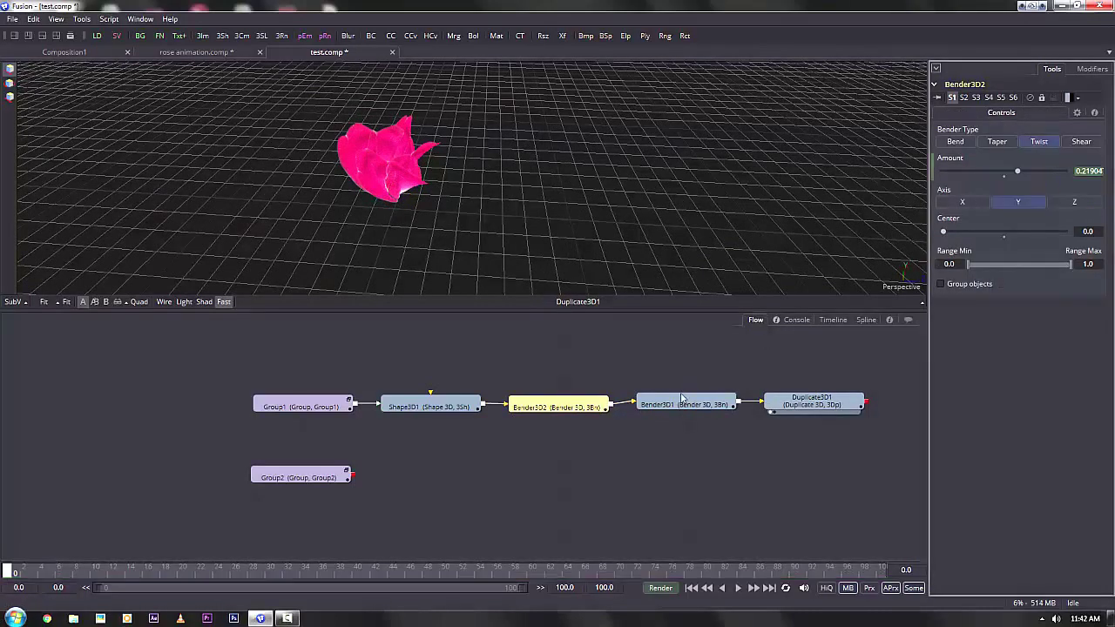
Set the original Bender's bend amount to about 0.067 and animate it with a keyframe at frame 0
left_click(679, 406)
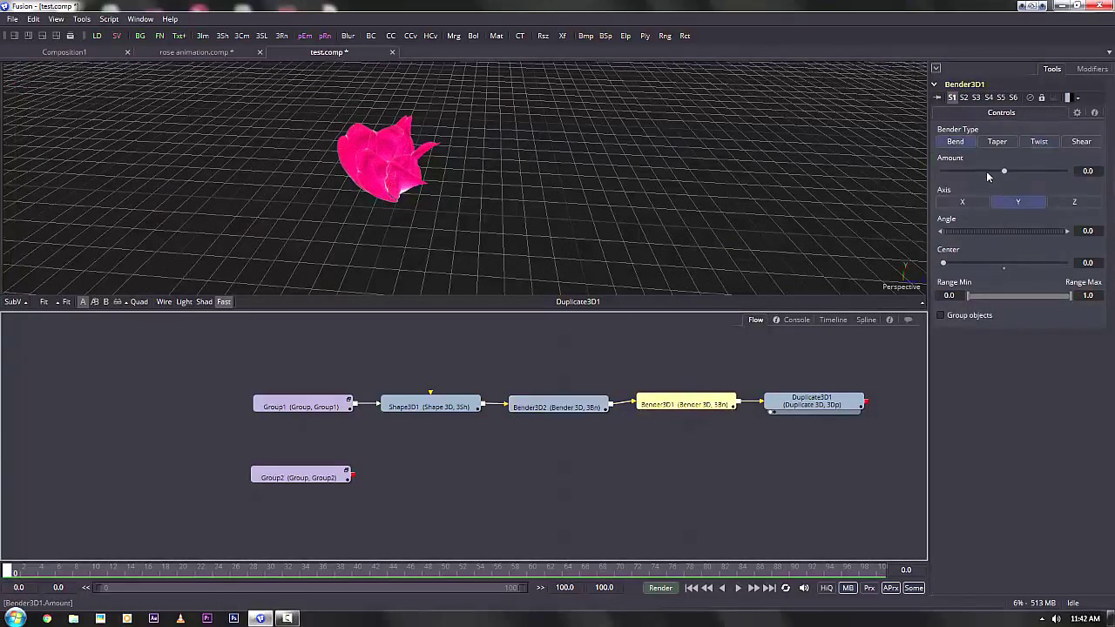
left_click_drag(1004, 172, 1008, 174)
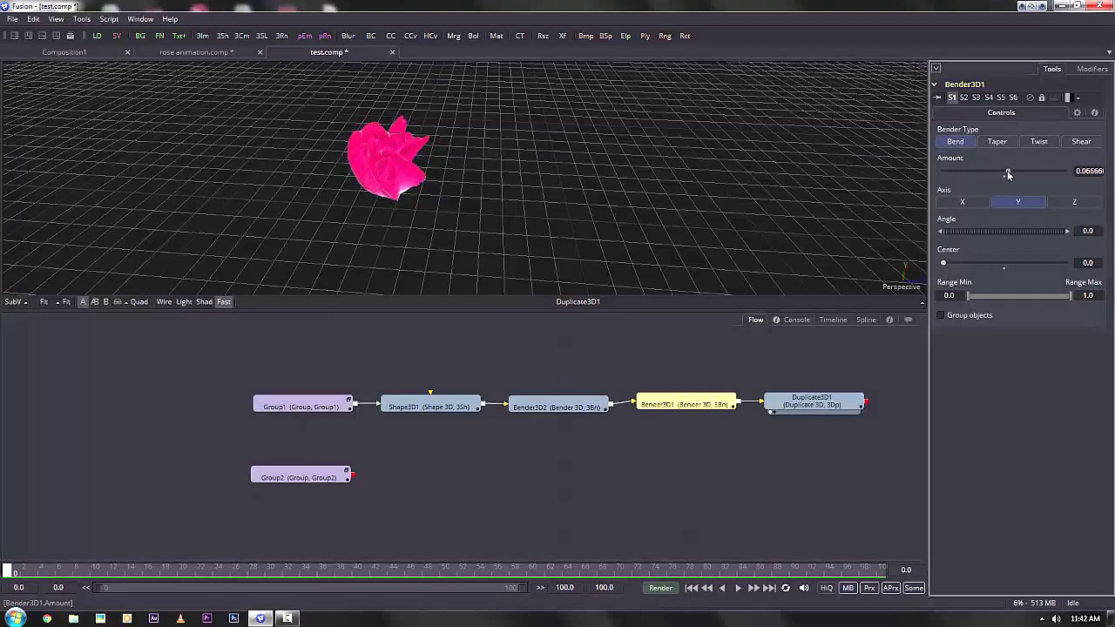
right_click(976, 174)
left_click(998, 180)
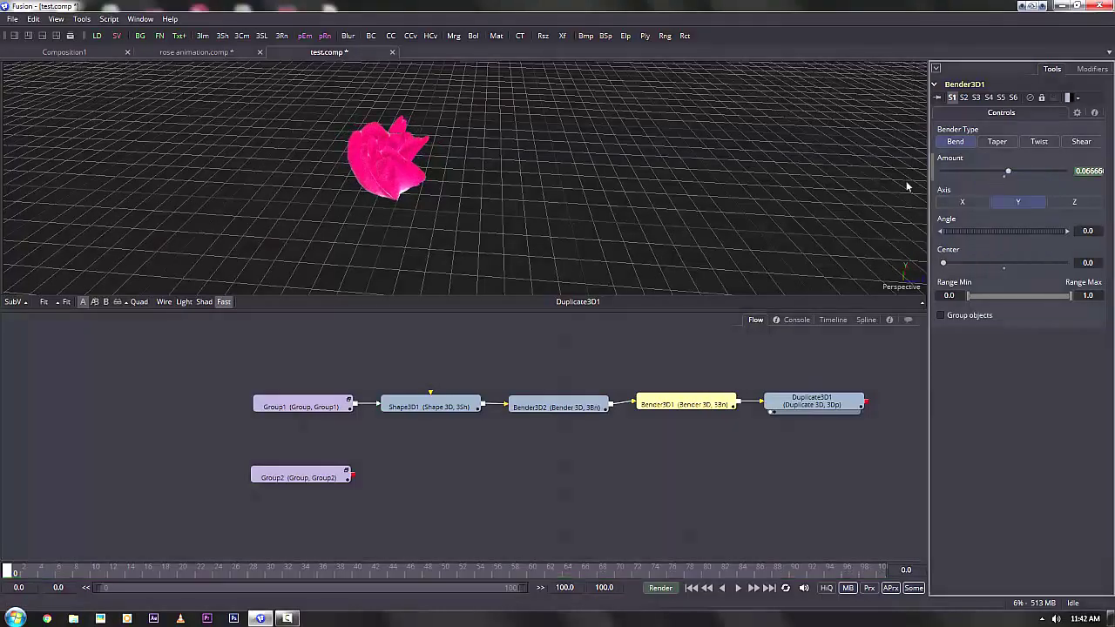
At frame 100, keyframe the twist amount at 0.0 and the original Bender's bend amount at about -0.39
left_click_drag(460, 251, 333, 224)
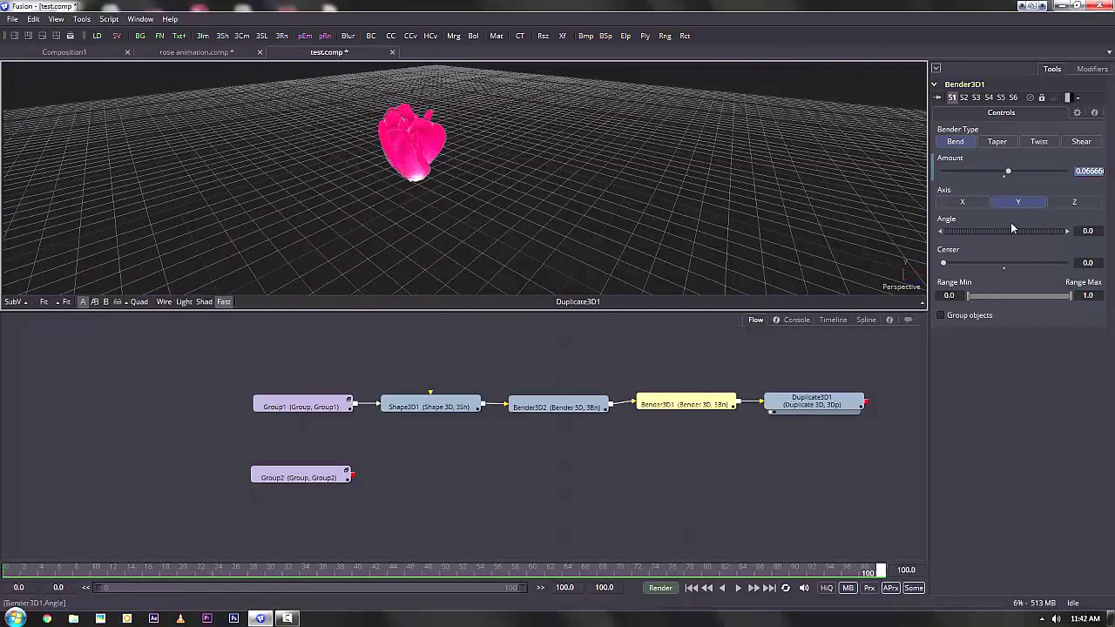
left_click(558, 407)
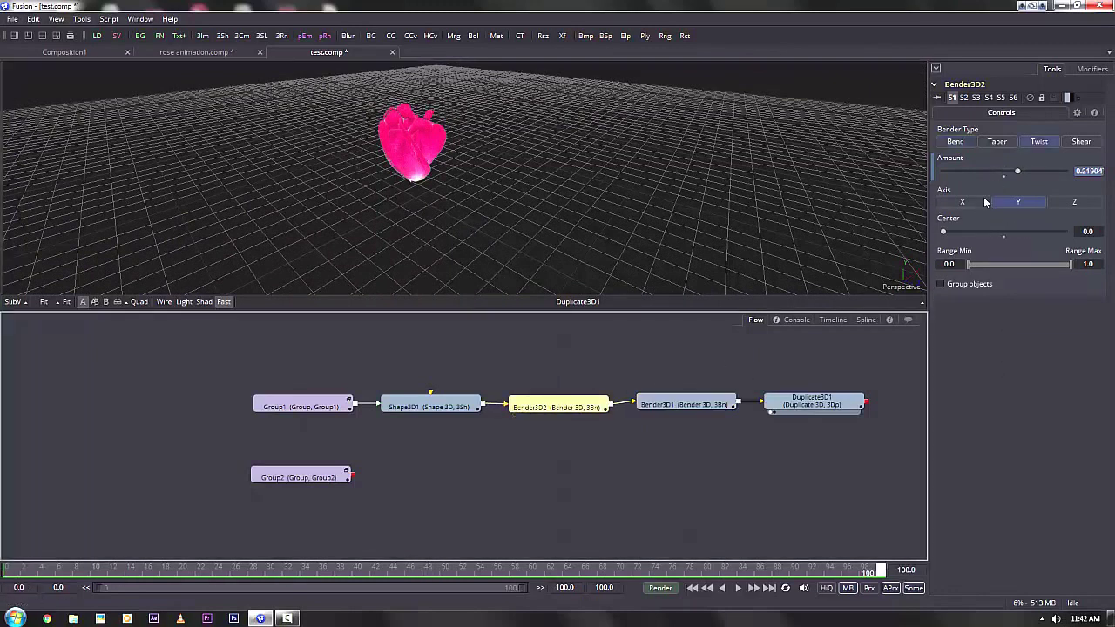
left_click(686, 405)
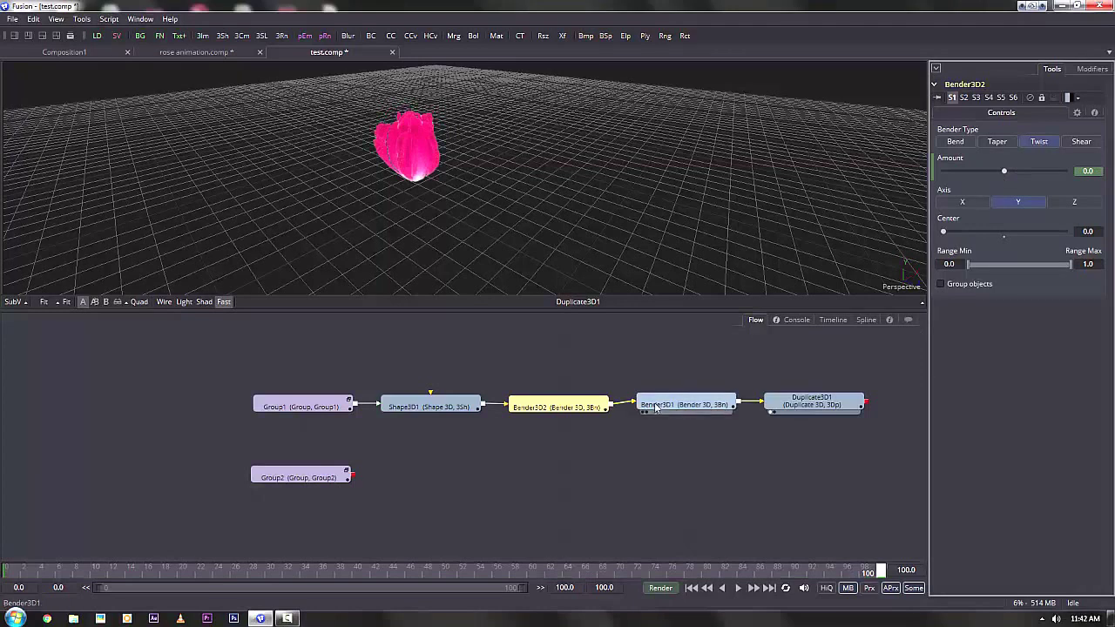
left_click_drag(1008, 173, 980, 186)
left_click_drag(444, 186, 617, 259)
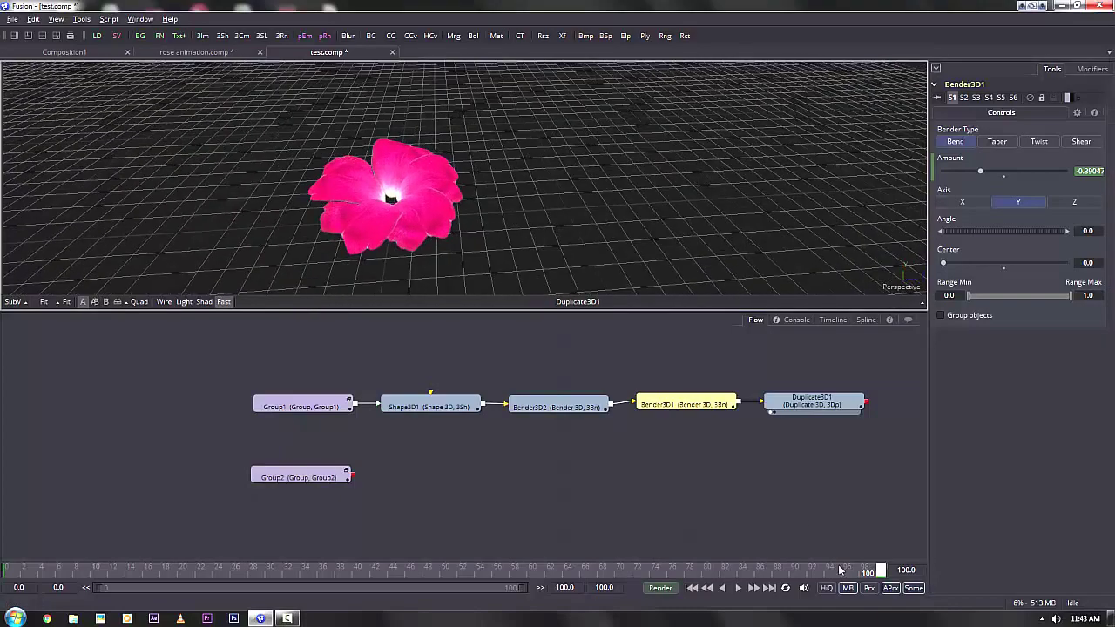
Play the animation from frame 0 and examine the opening flower from different angles
key("space")
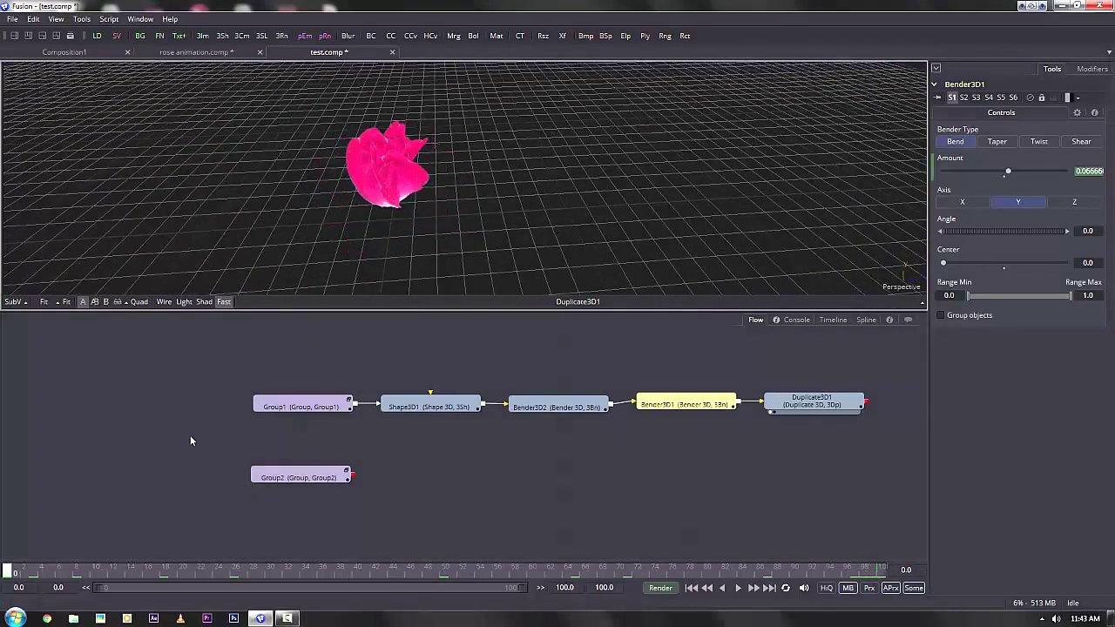
left_click_drag(488, 190, 331, 120)
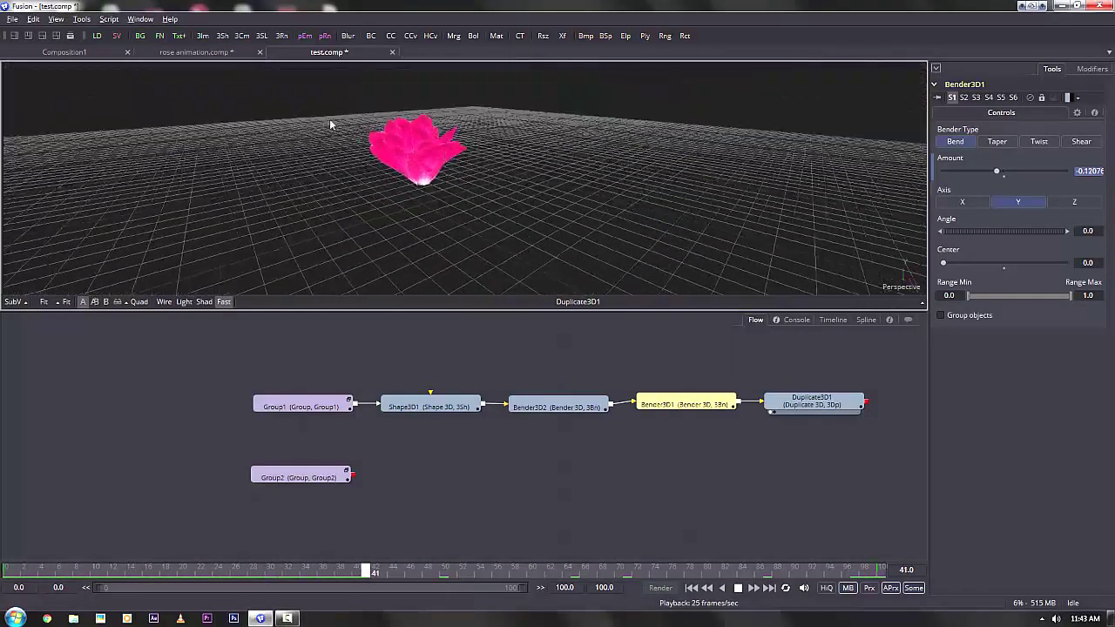
left_click_drag(393, 164, 500, 244)
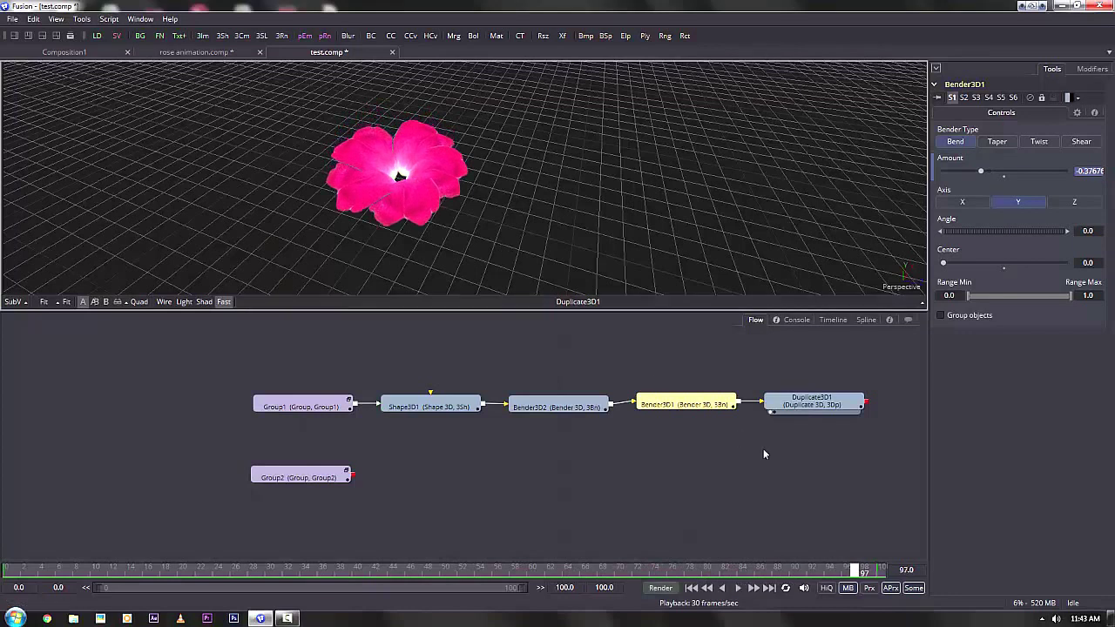
Copy the Duplicate node and paste an unconnected copy below the original
left_click_drag(775, 464, 464, 463)
left_click_drag(489, 379, 573, 434)
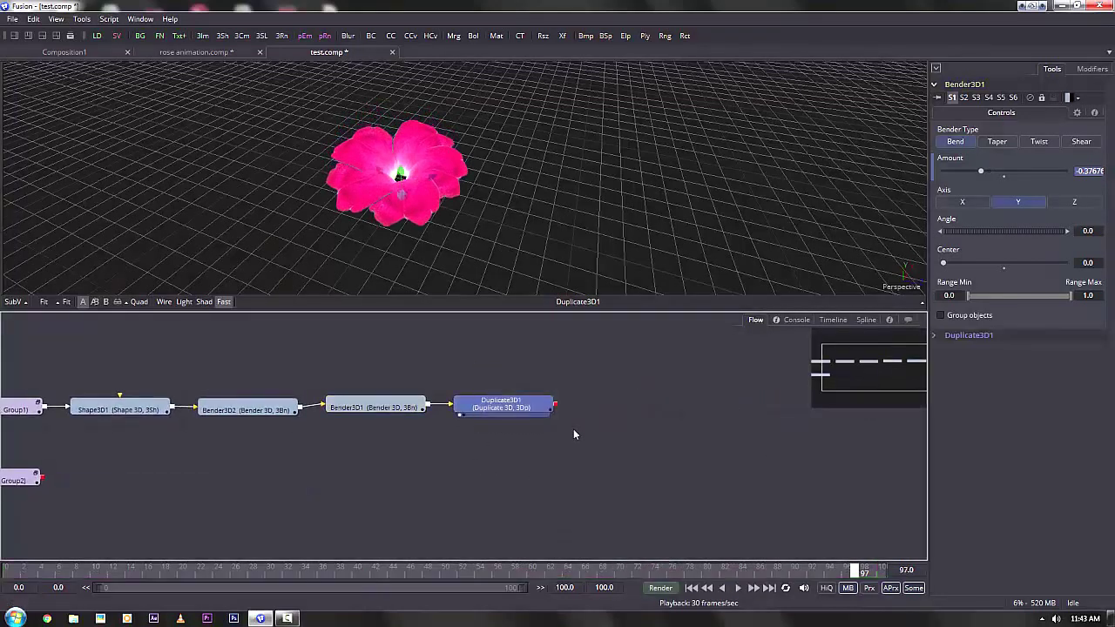
key("ctrl+v")
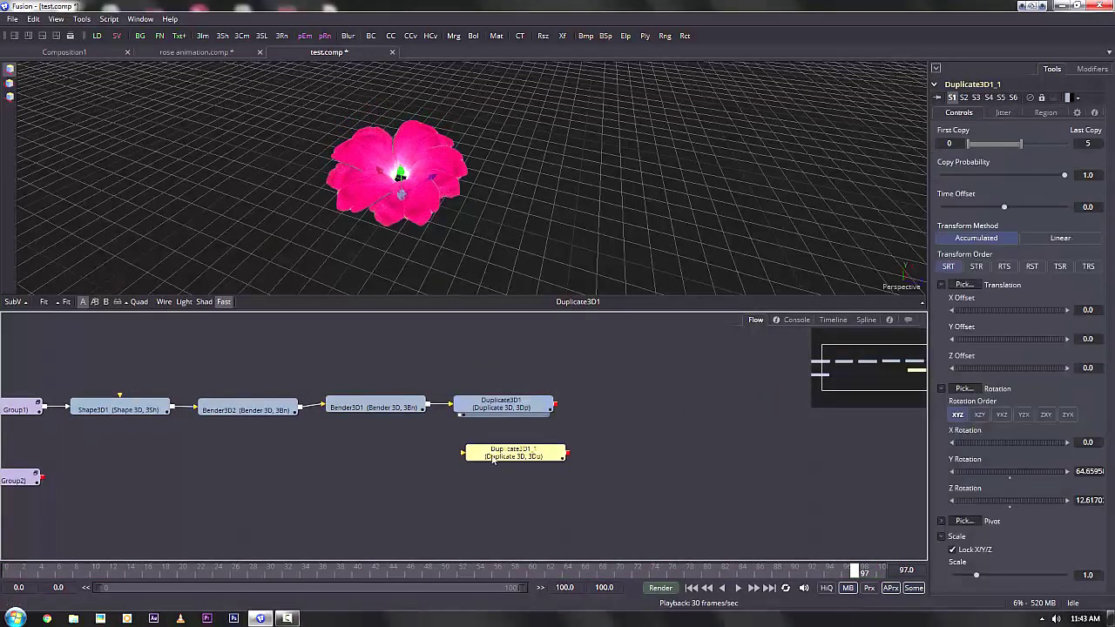
Feed the original Bender's output into the copied Duplicate node, and combine both Duplicate nodes in a Merge 3D shown in the viewer
left_click_drag(427, 408, 474, 462)
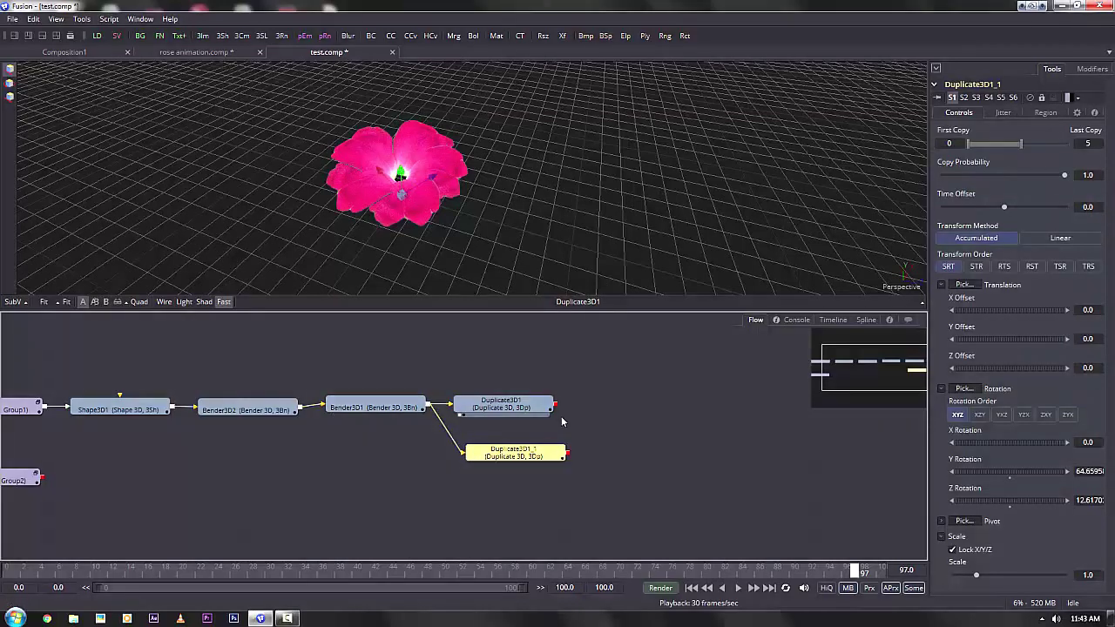
left_click_drag(556, 405, 567, 456)
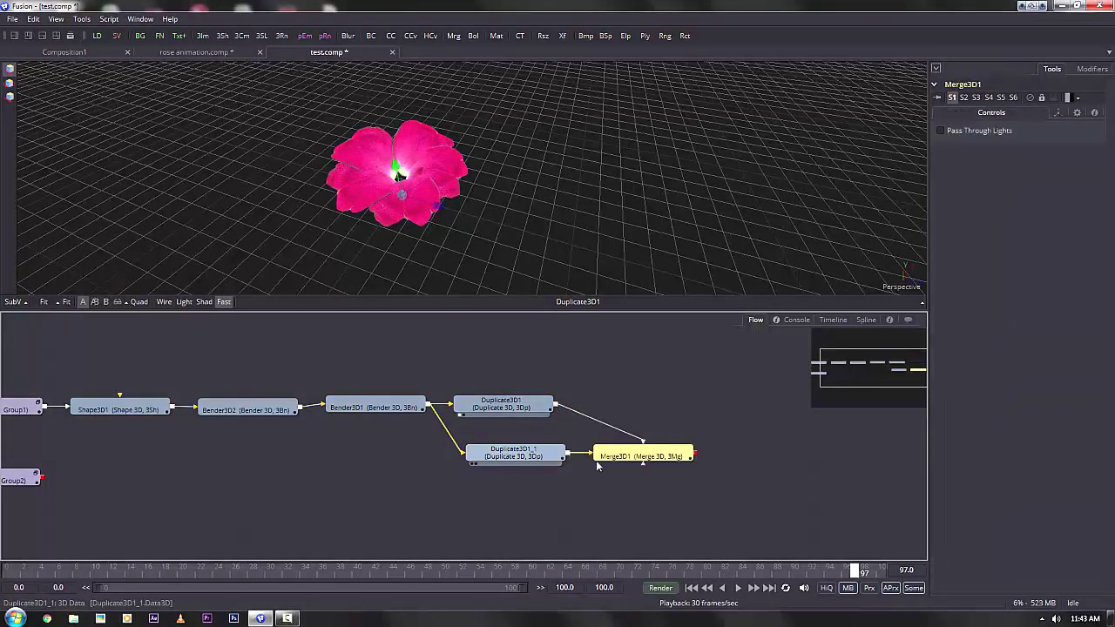
left_click(597, 463)
Set the copied Duplicate's last copy to 6, scale to about 0.869 and Y offset to about 0.1245 to form an inner petal layer
left_click(514, 453)
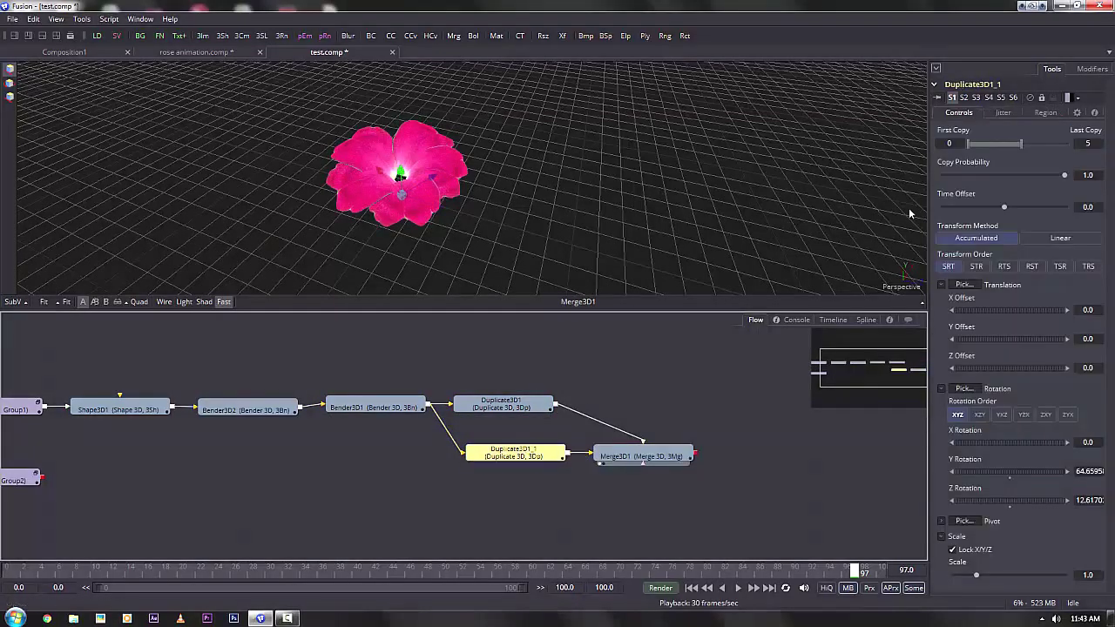
left_click_drag(314, 251, 356, 284)
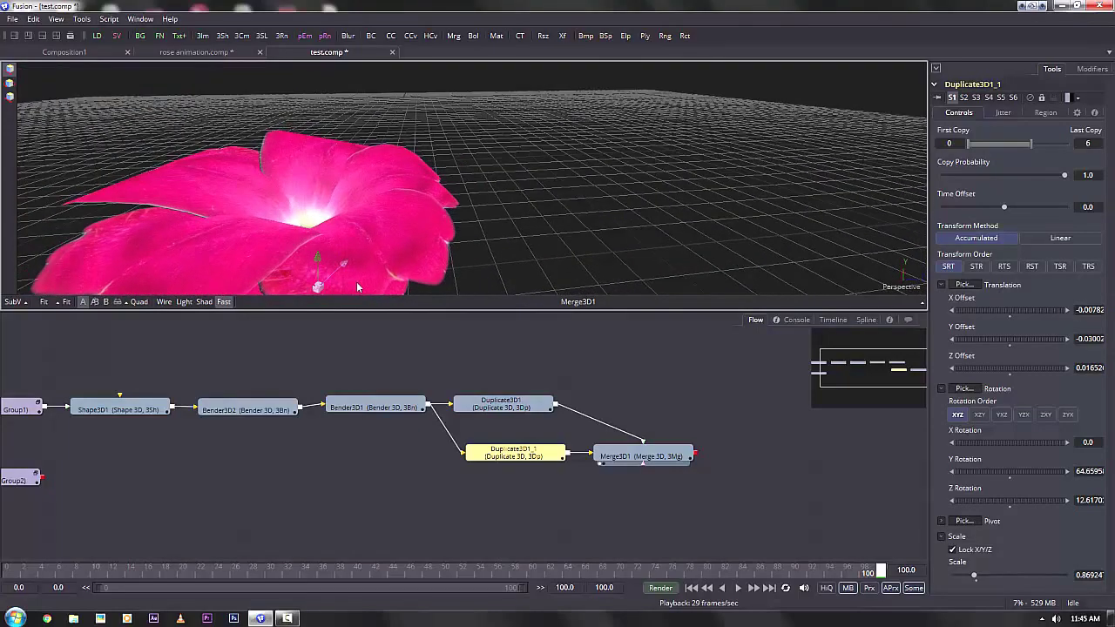
key("ctrl+z")
key("ctrl+z")
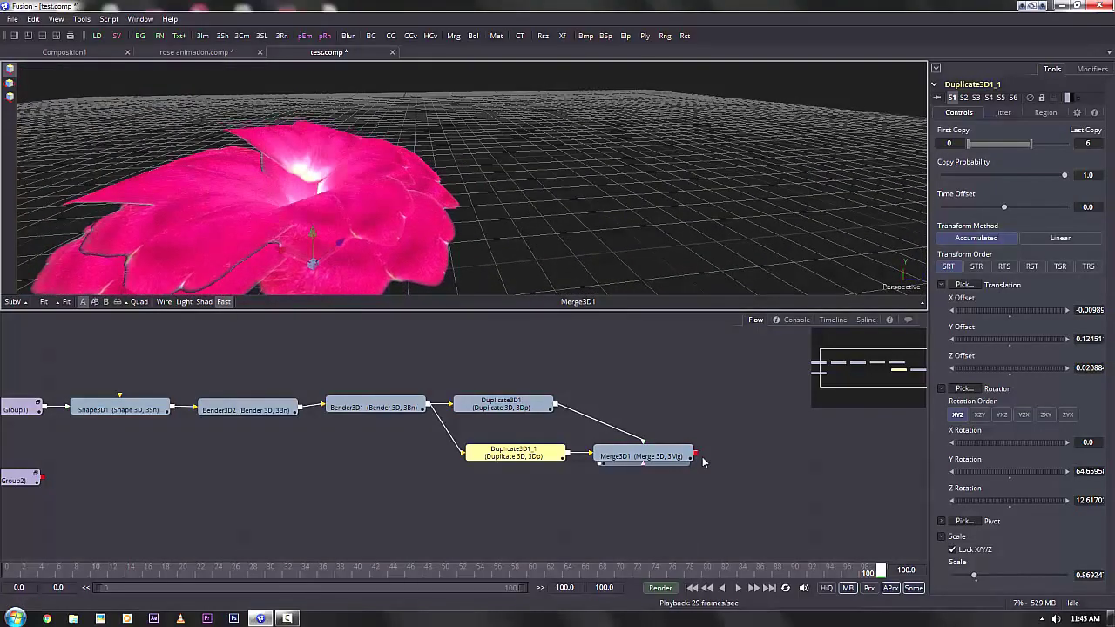
left_click_drag(512, 172, 480, 176)
scroll(474, 193, "down", 7)
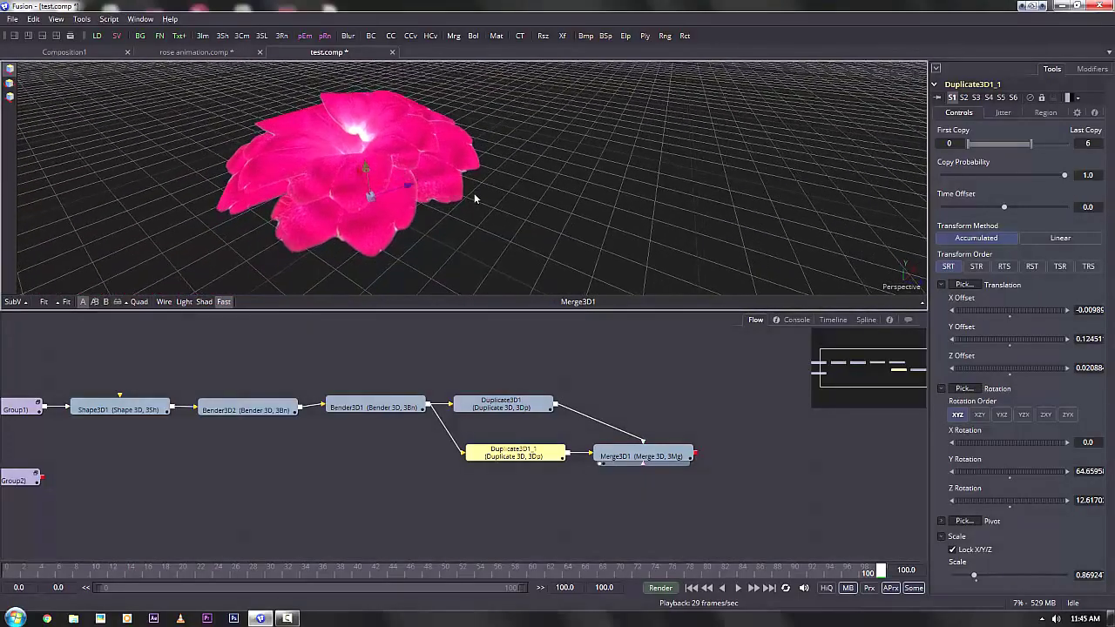
left_click_drag(474, 193, 518, 220)
Add a new Shape 3D node below the merge and combine it with the merged flower through a second Merge 3D
left_click_drag(745, 455, 616, 412)
left_click(689, 500)
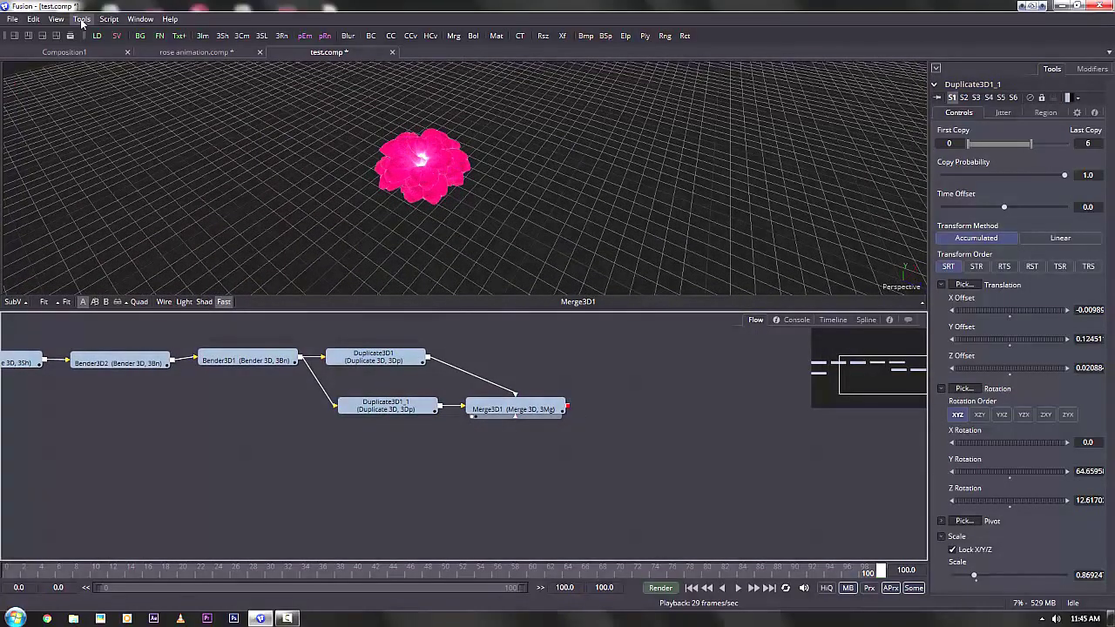
left_click(81, 19)
mouse_move(90, 40)
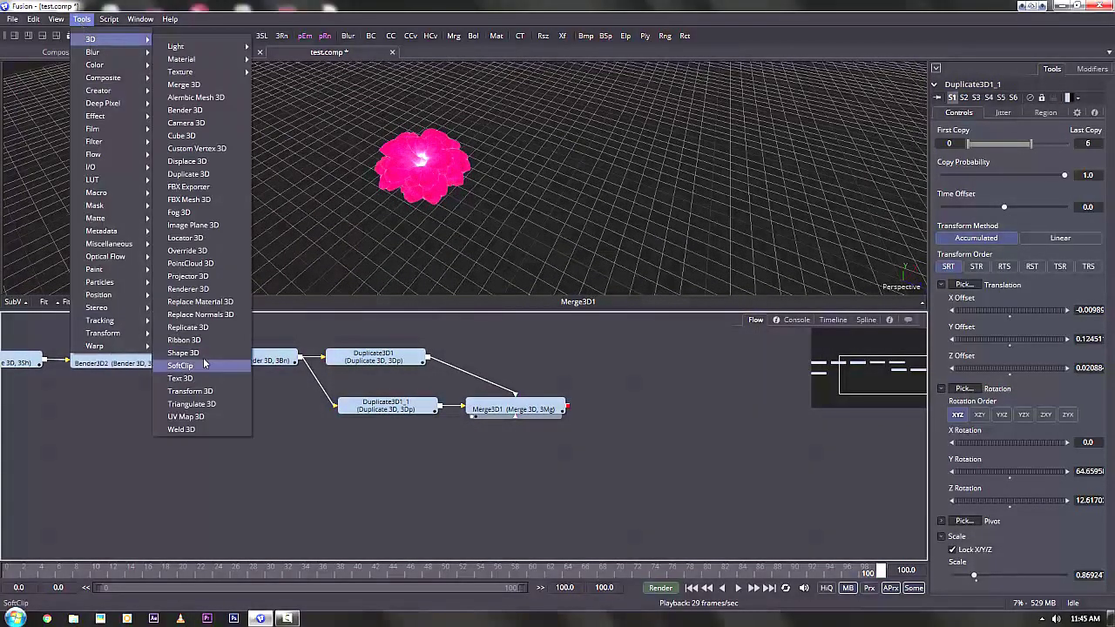
left_click(201, 359)
left_click_drag(688, 506, 472, 467)
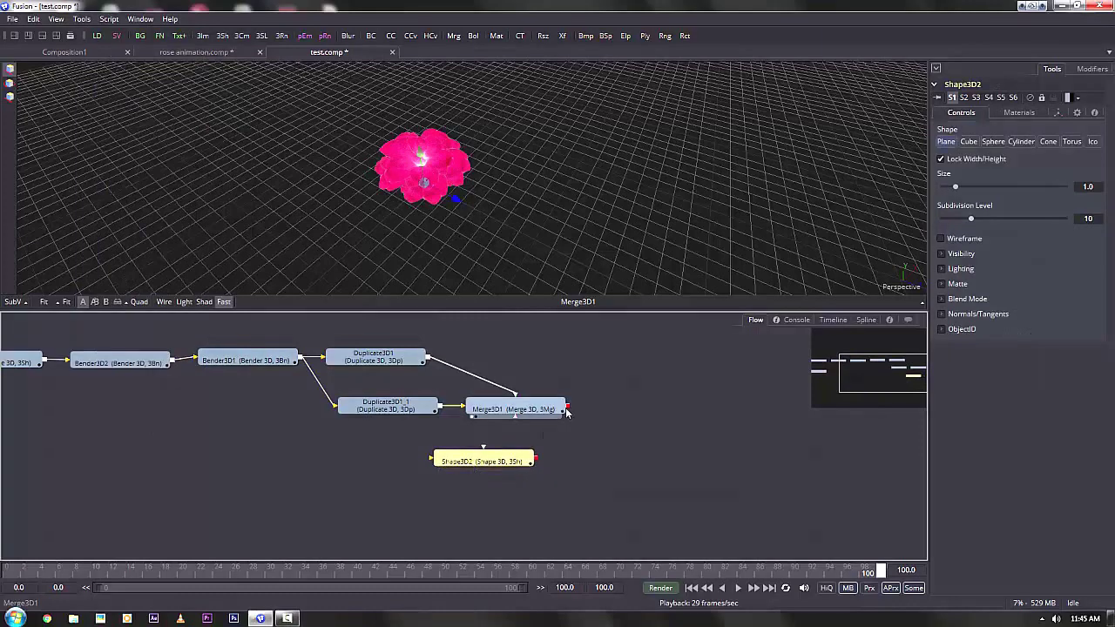
left_click_drag(568, 407, 536, 462)
Change the new shape to a sphere with a radius of 0.1 and raise it into the flower's center
left_click(488, 464)
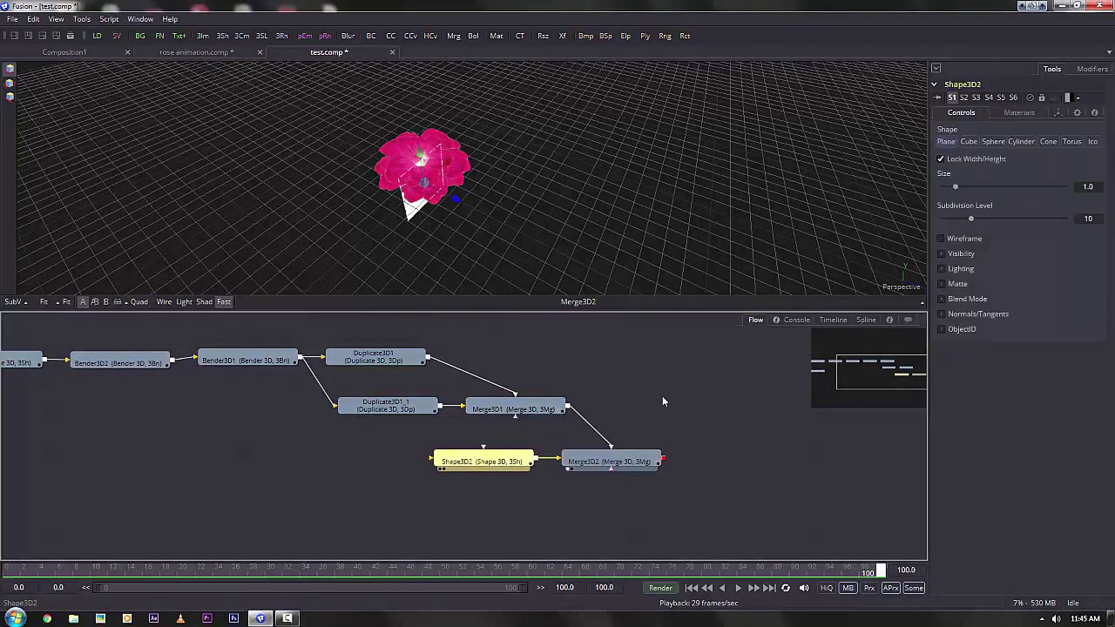
left_click(994, 141)
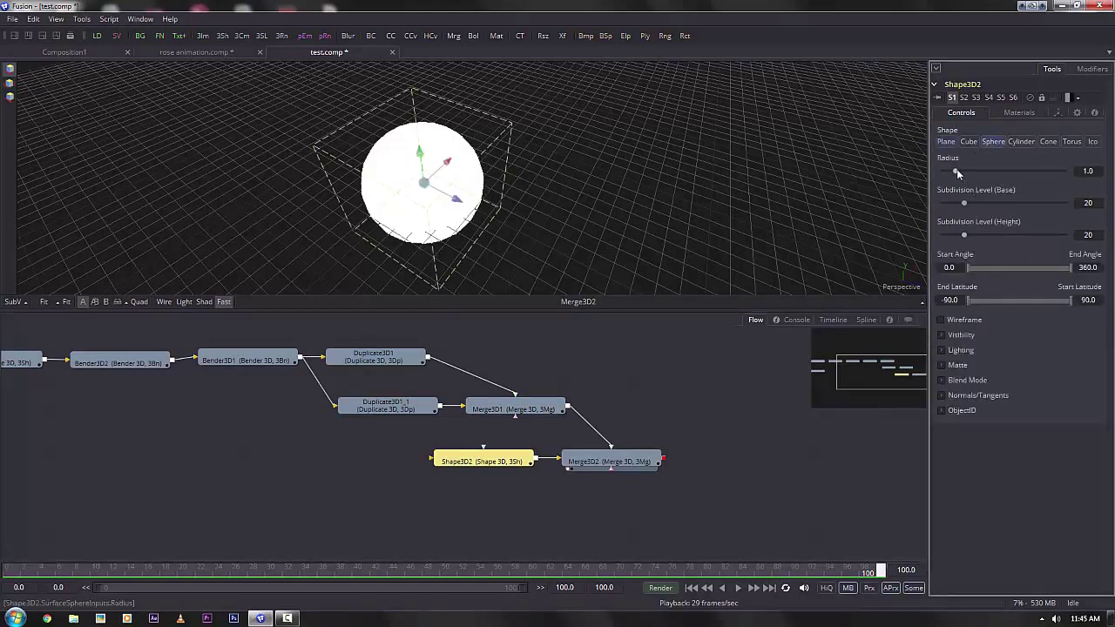
left_click_drag(958, 174, 946, 173)
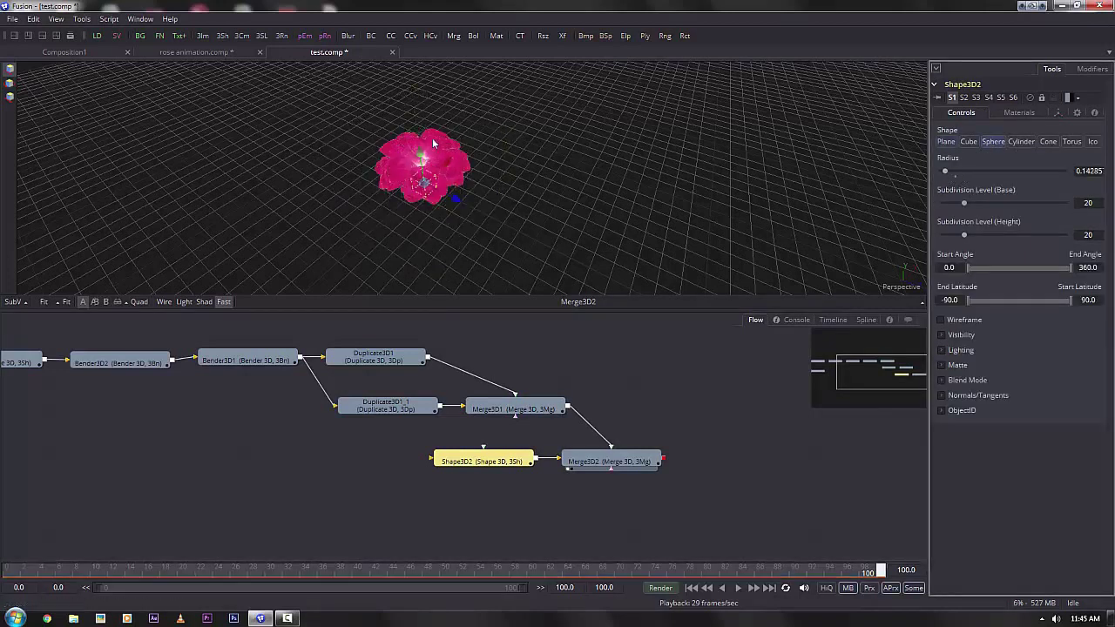
left_click_drag(422, 154, 419, 142)
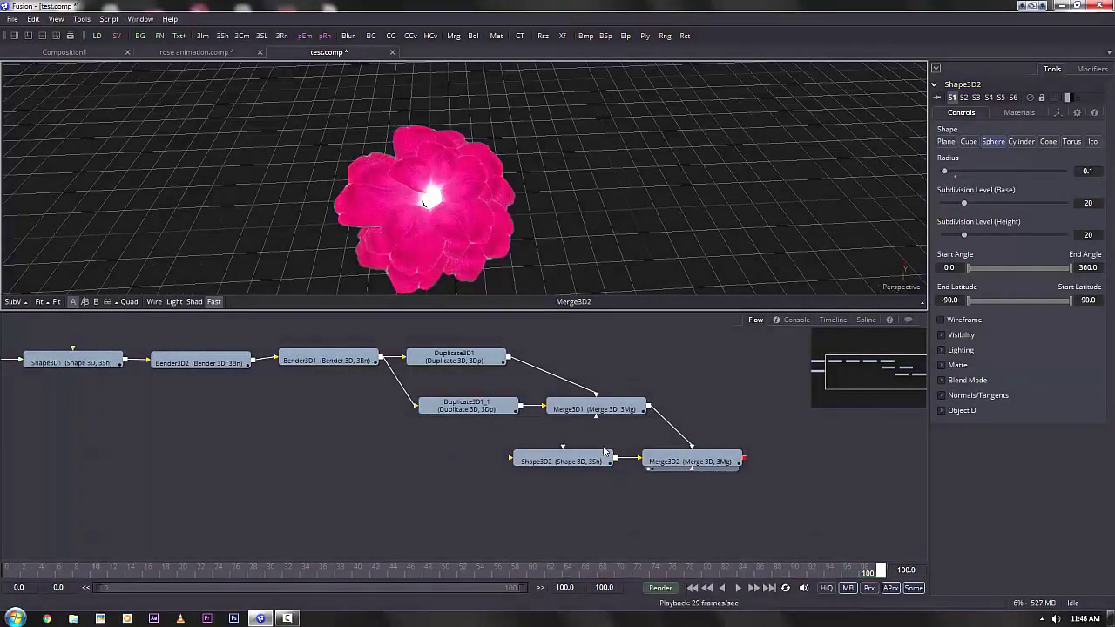
left_click_drag(474, 197, 469, 198)
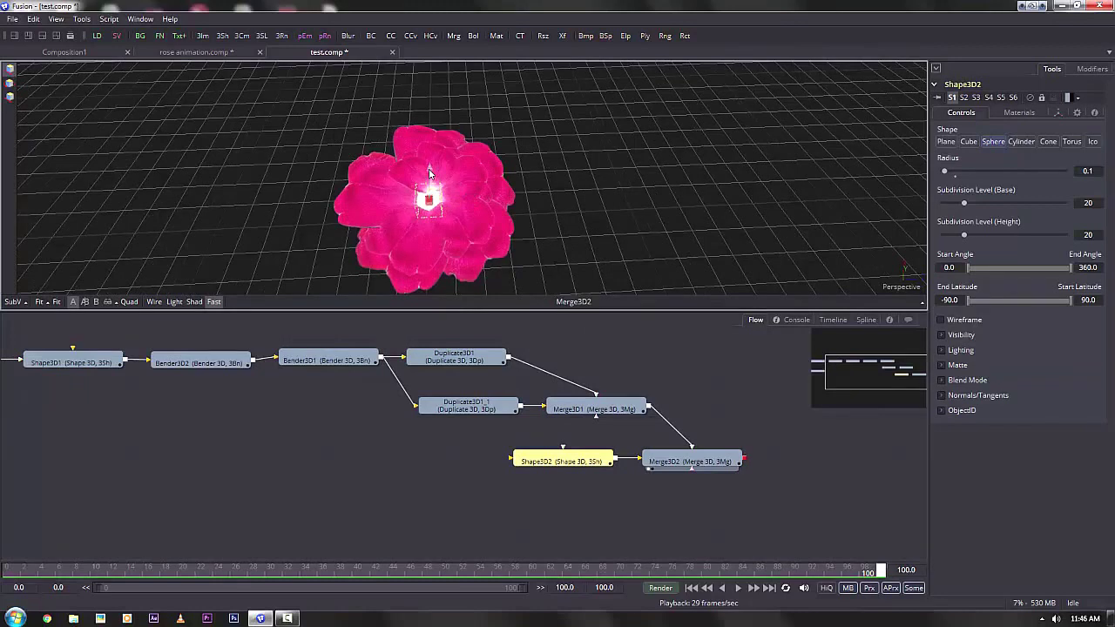
Set the center sphere's diffuse color to pale pink with saturation about 0.312 and value 1.0
left_click(580, 465)
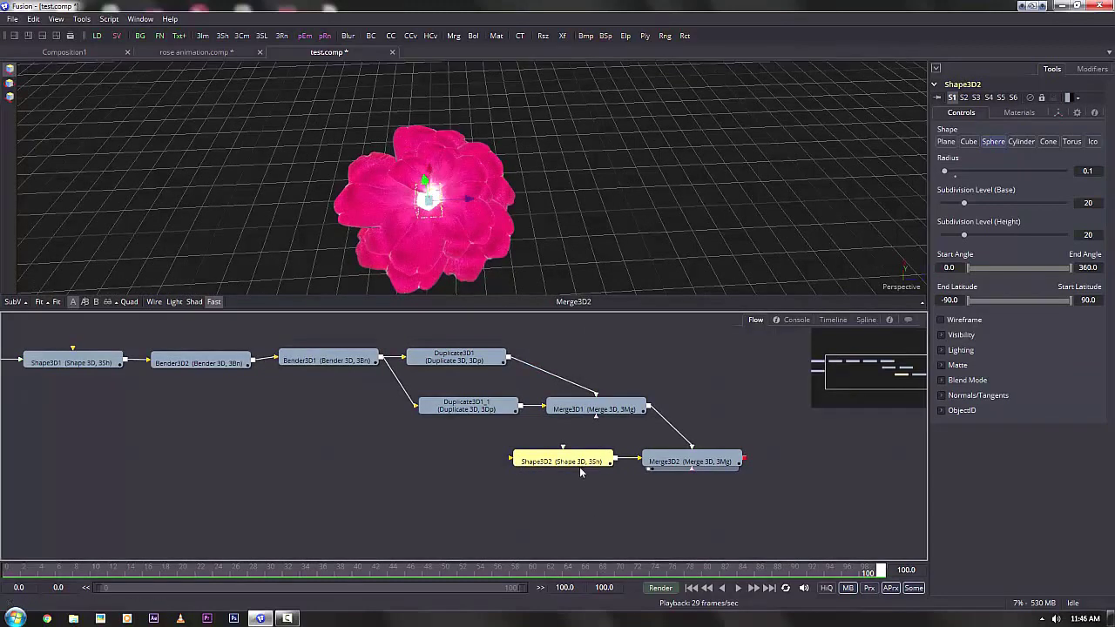
left_click(1024, 113)
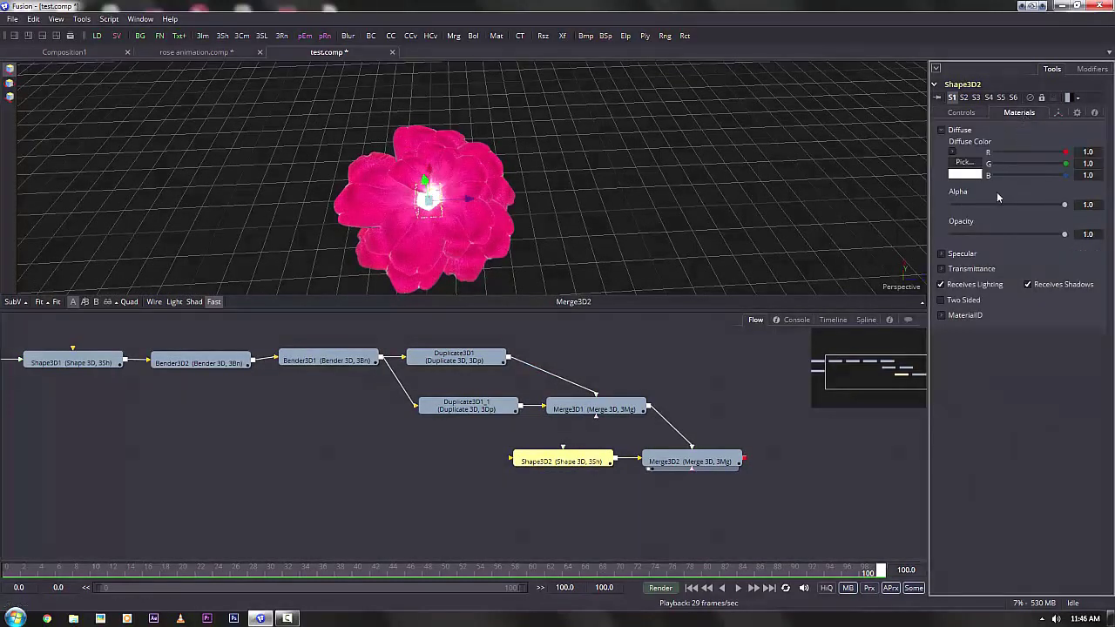
left_click_drag(965, 168, 436, 179)
left_click(953, 154)
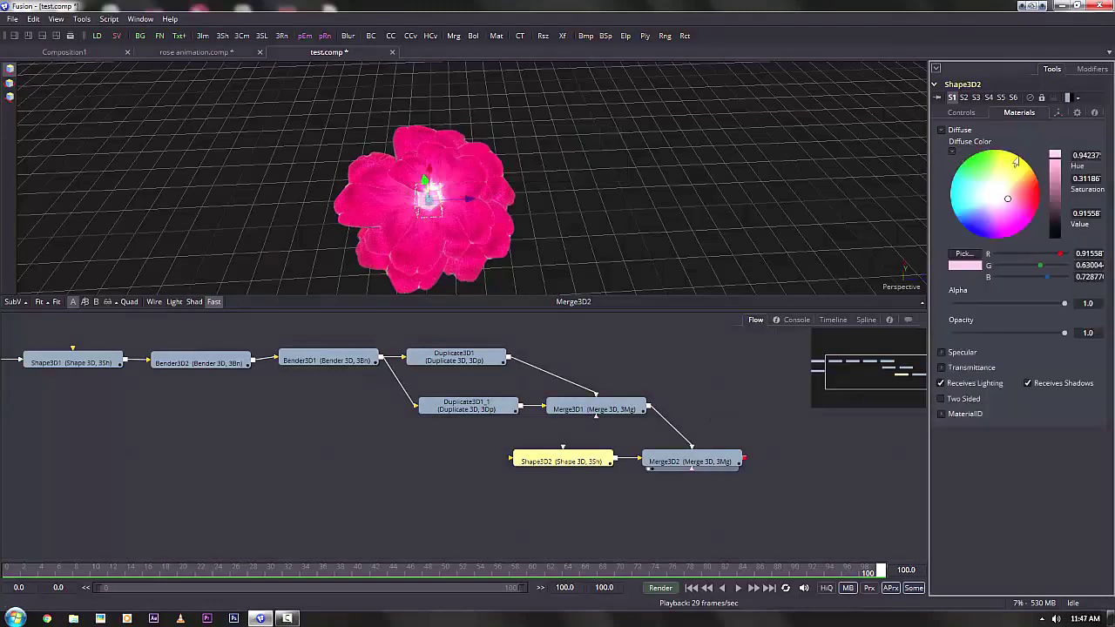
left_click(681, 390)
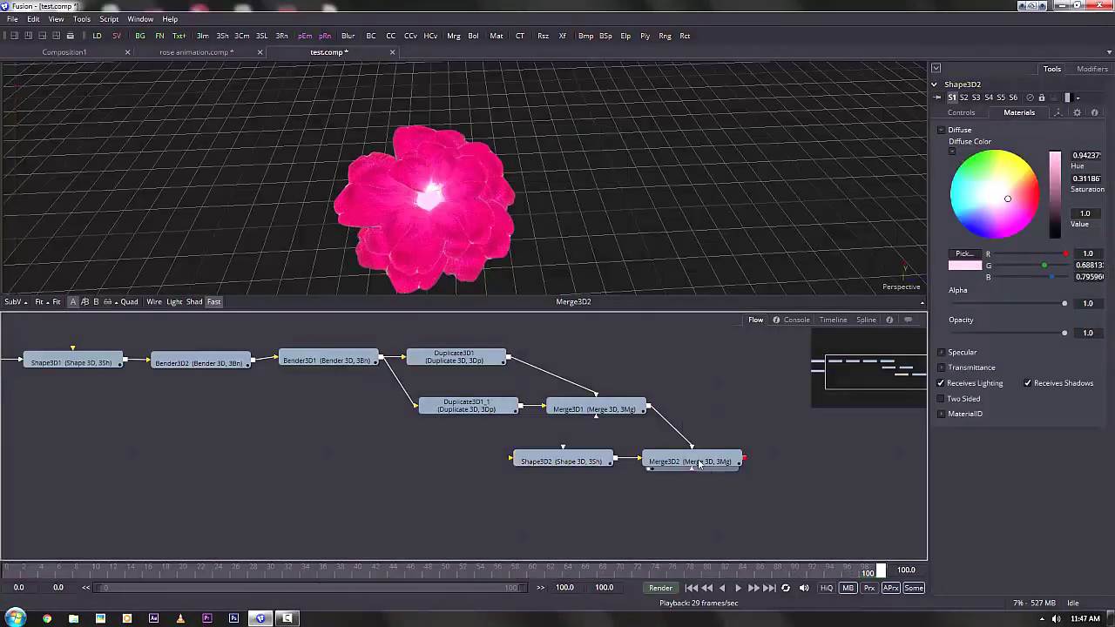
Add a new Shape 3D node below the second merge, view it, and make it a cylinder with a radius of about 0.048
left_click(720, 466)
left_click_drag(488, 206, 601, 183)
left_click_drag(739, 411, 450, 431)
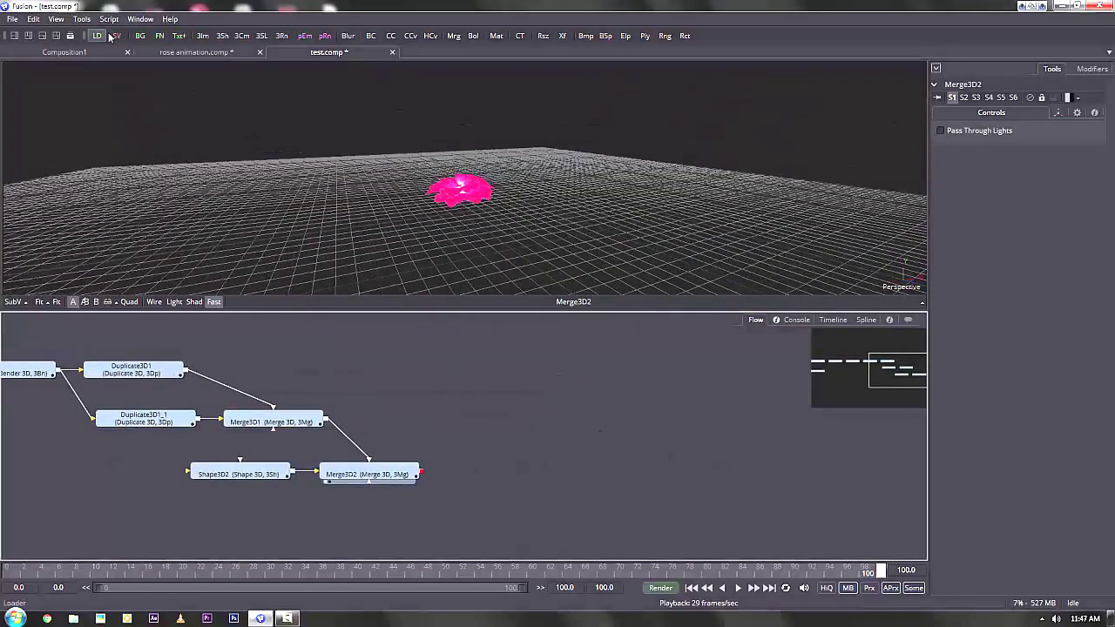
left_click(81, 19)
mouse_move(96, 42)
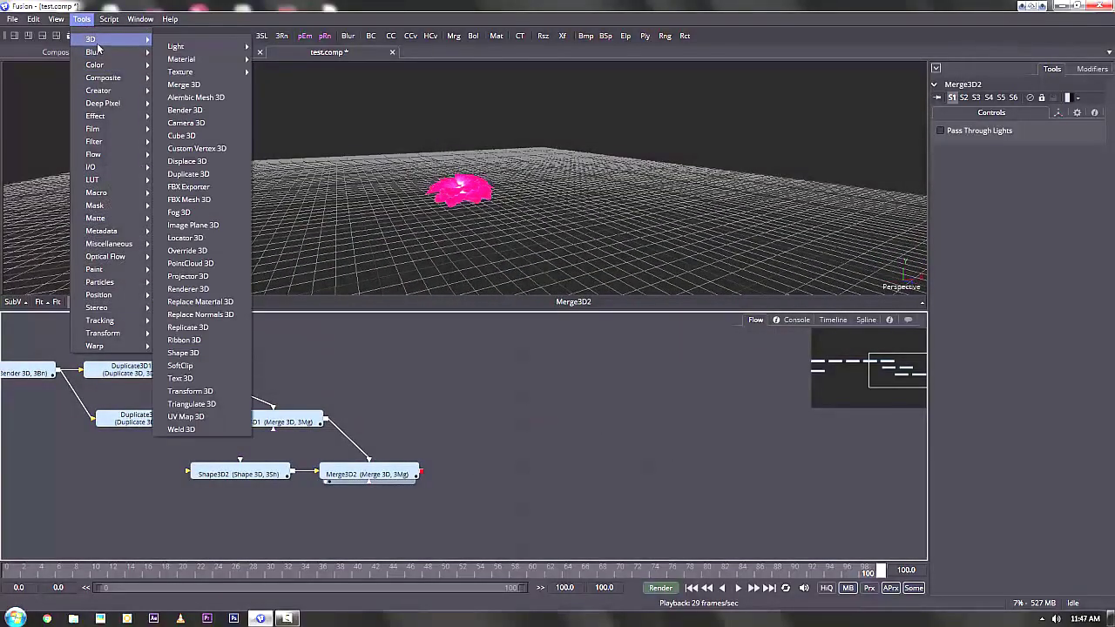
left_click(200, 355)
left_click_drag(562, 452, 375, 510)
key("1")
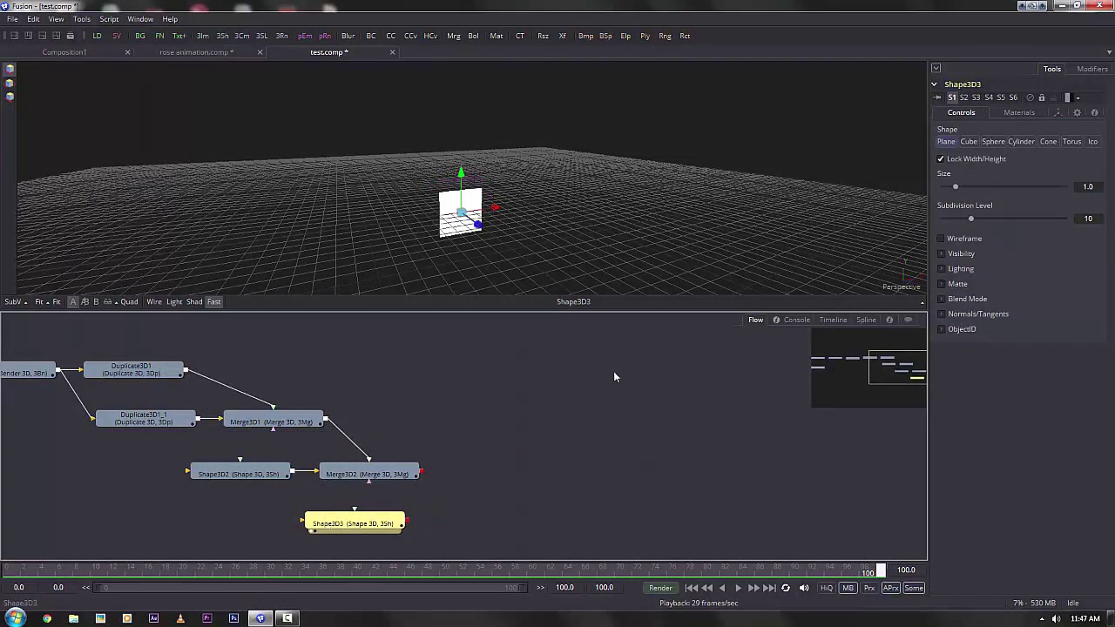
left_click(1019, 141)
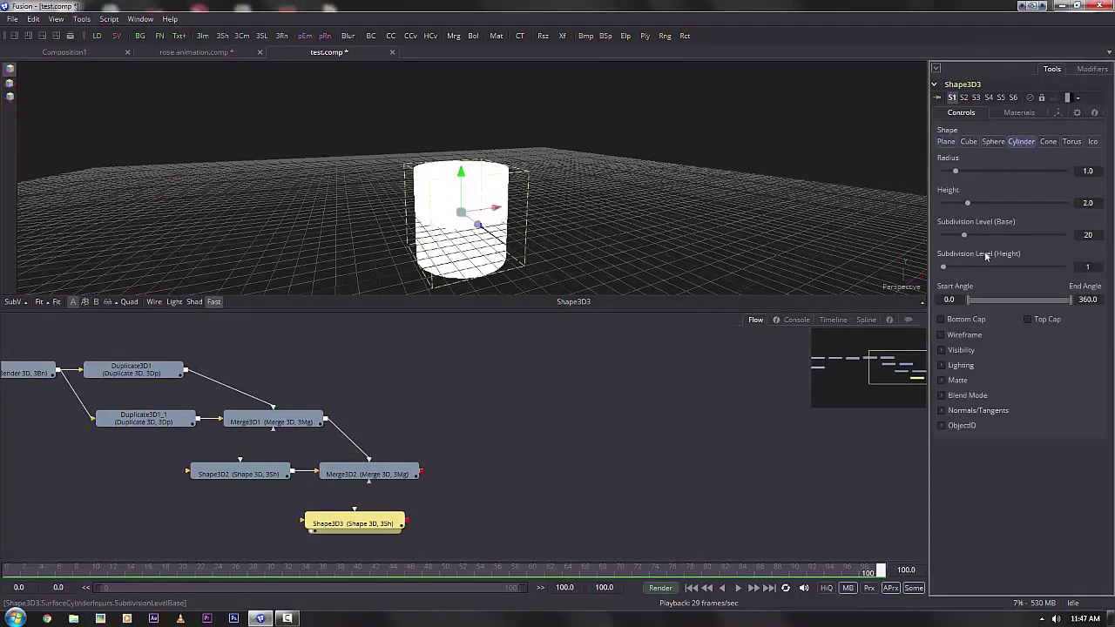
left_click_drag(956, 172, 943, 177)
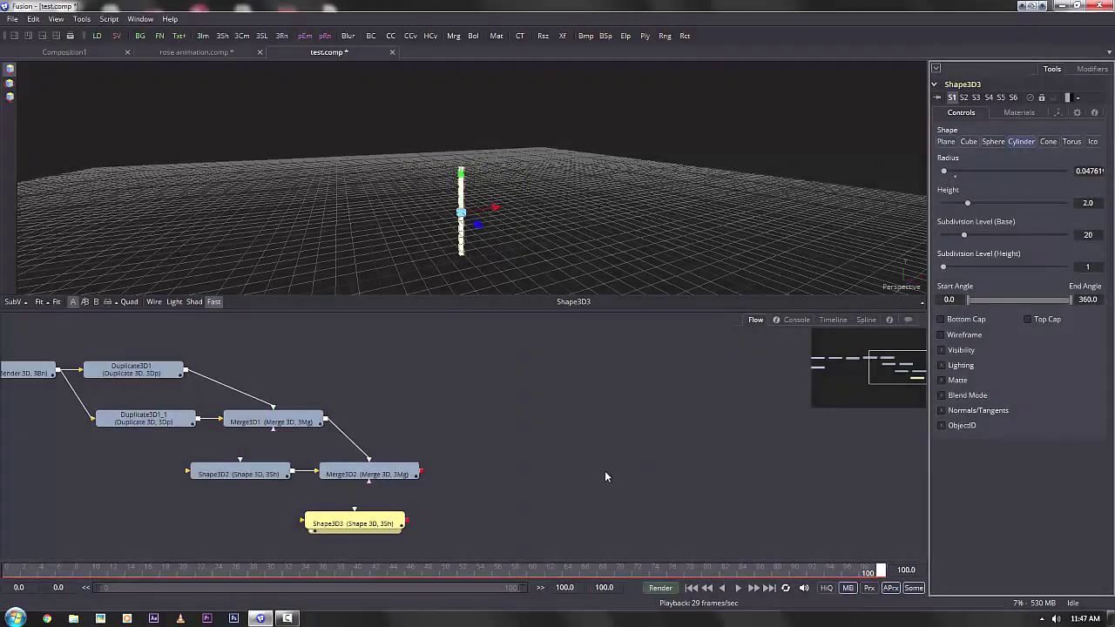
Combine the cylinder with the merged flower through a third Merge 3D shown in the viewer
left_click(605, 471)
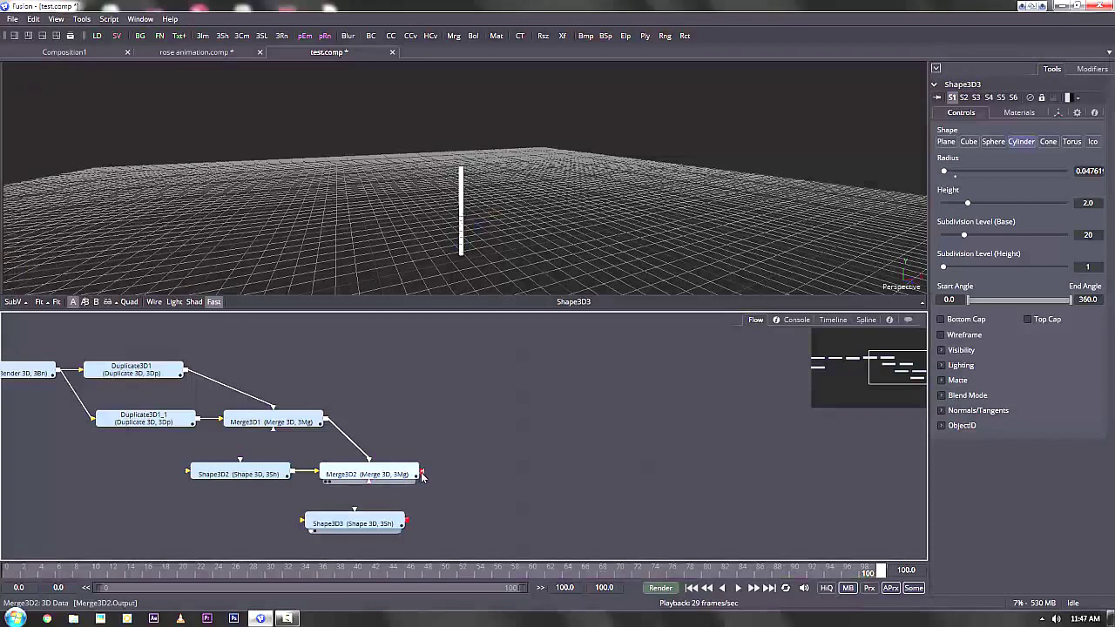
left_click_drag(408, 526, 406, 524)
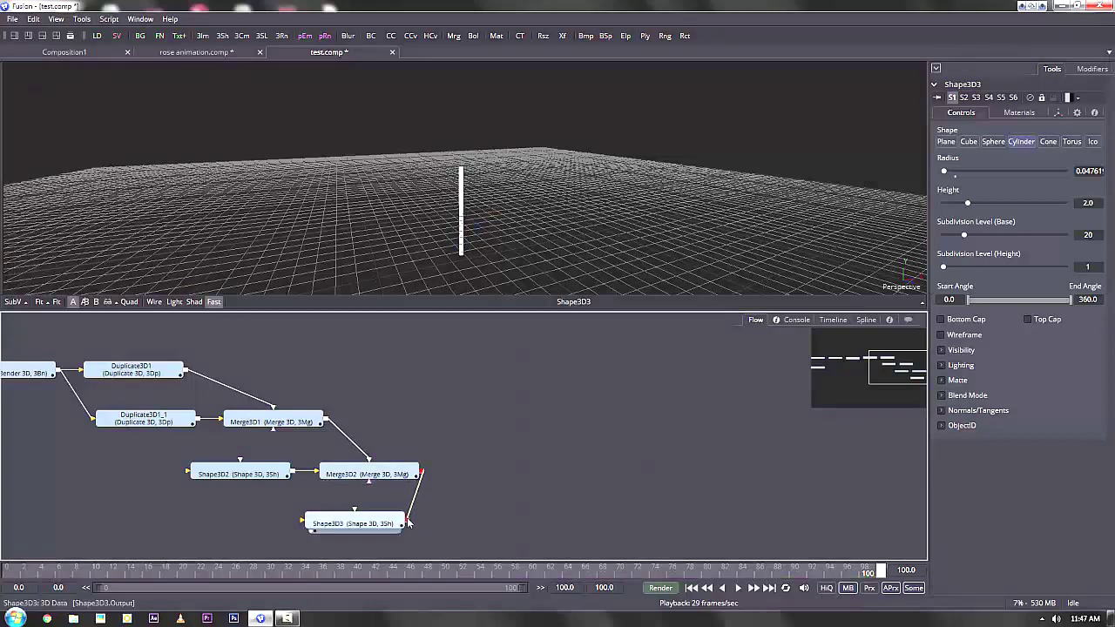
left_click_drag(555, 154, 554, 155)
left_click_drag(488, 205, 610, 126)
scroll(457, 209, "up", 3)
left_click_drag(511, 218, 473, 117)
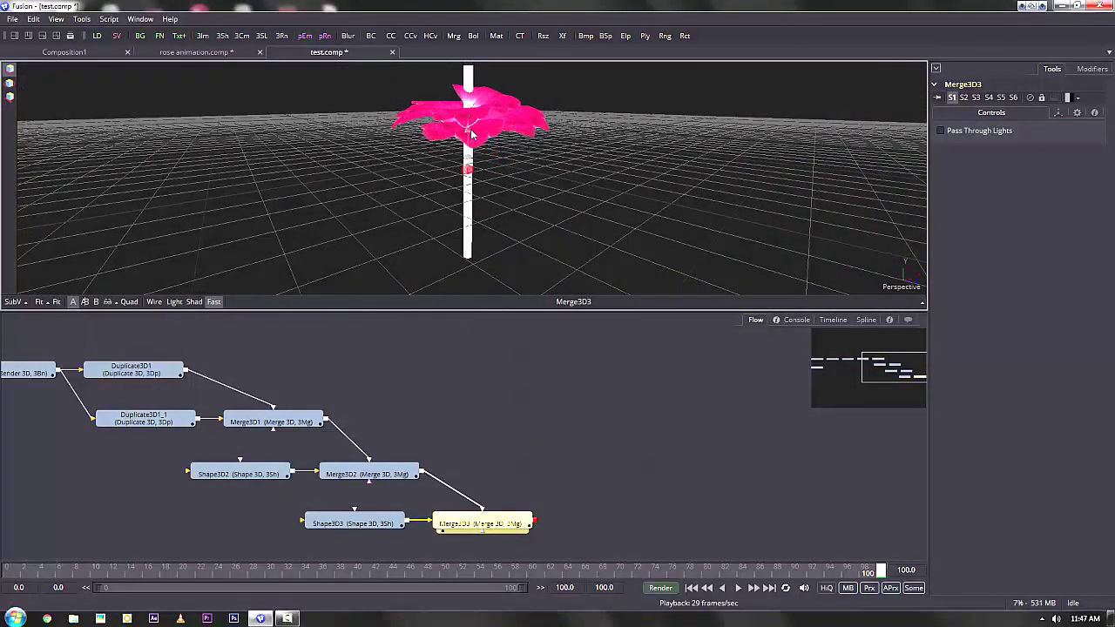
Lower the cylinder beneath the flower as a stem and reduce its radius to 0.02
left_click(471, 148)
left_click_drag(470, 118, 499, 218)
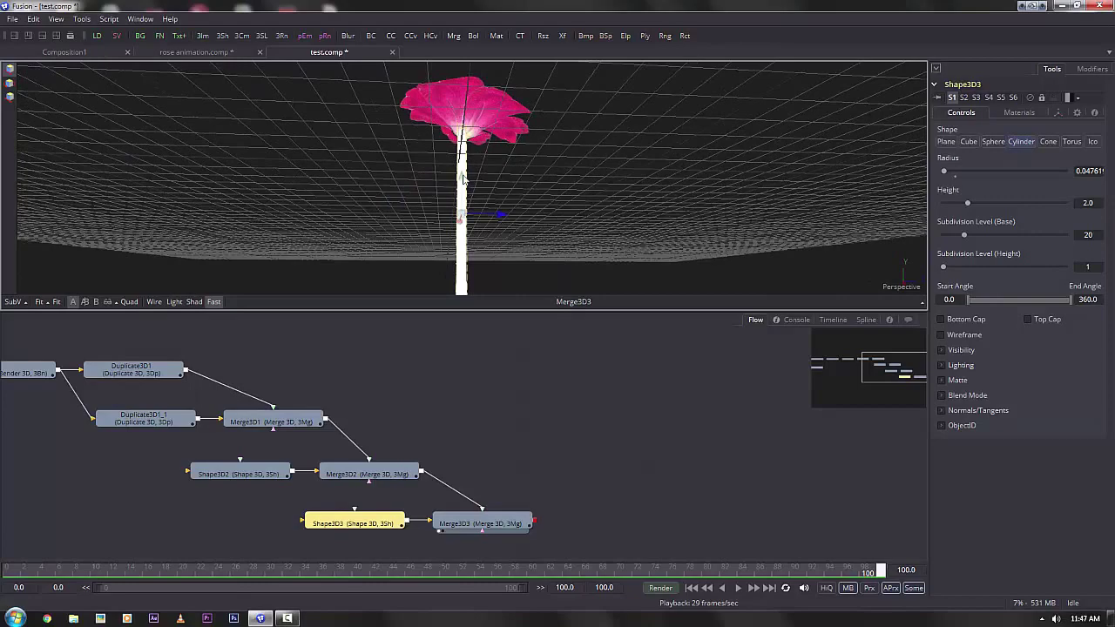
left_click_drag(463, 186, 369, 530)
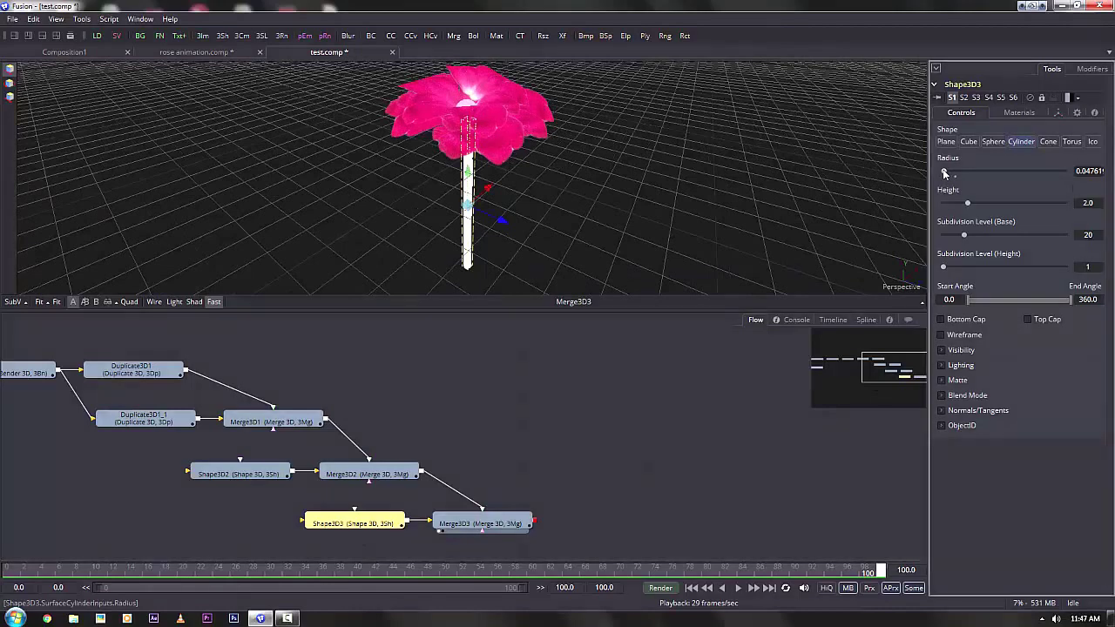
left_click(516, 526)
left_click_drag(540, 235, 532, 205)
Set the stem's diffuse color to green with hue about 0.352, saturation about 0.515 and value about 0.487
left_click(358, 525)
left_click(1019, 114)
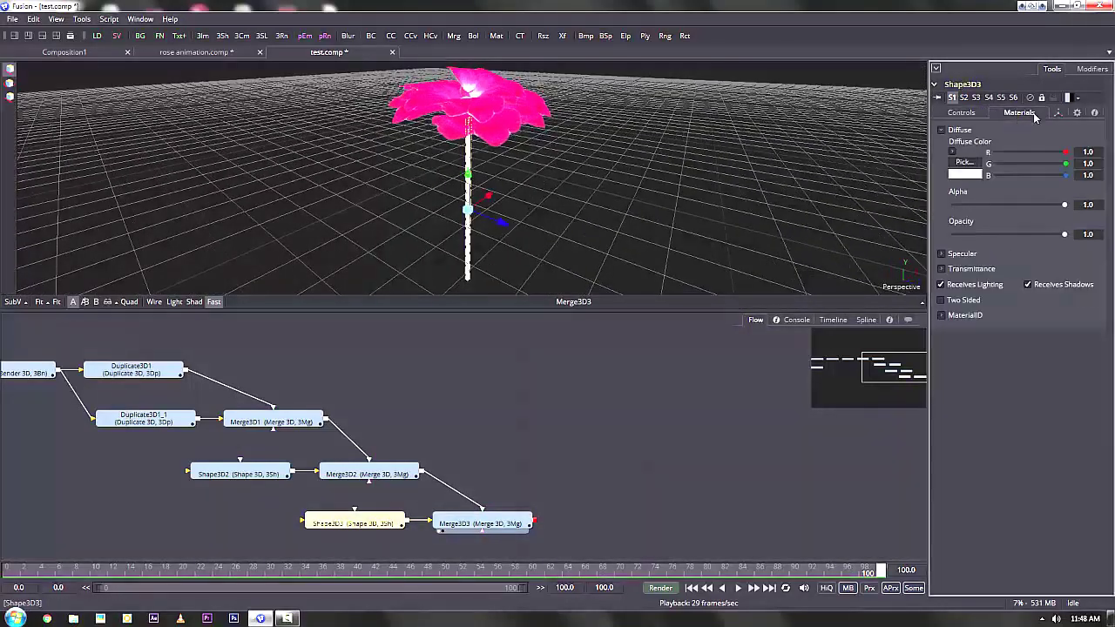
left_click(954, 152)
left_click(975, 165)
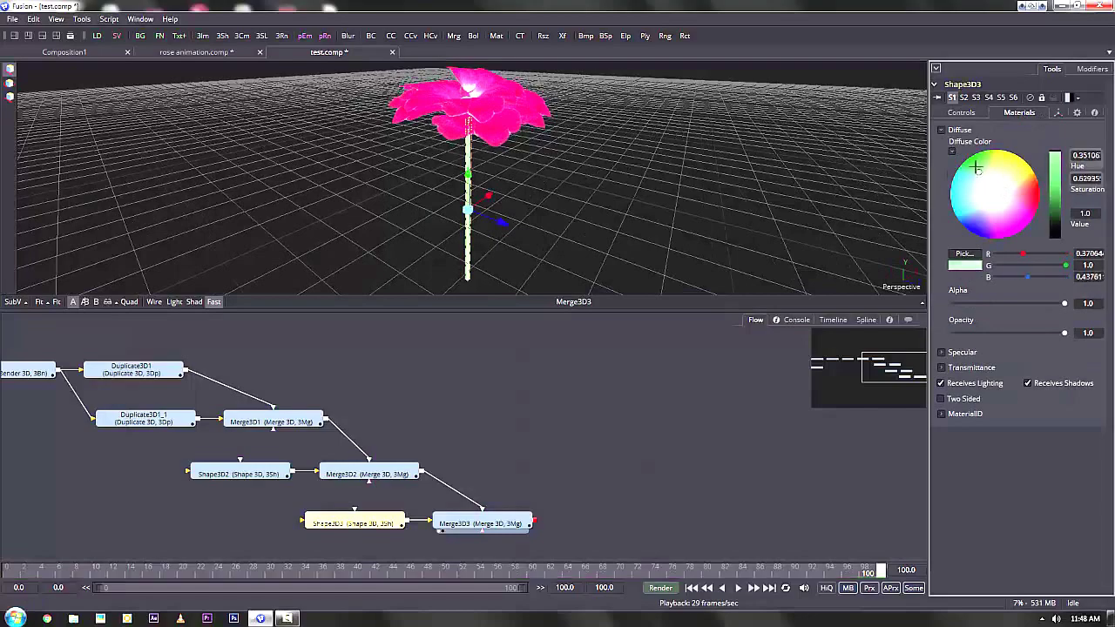
left_click(1055, 197)
left_click(981, 176)
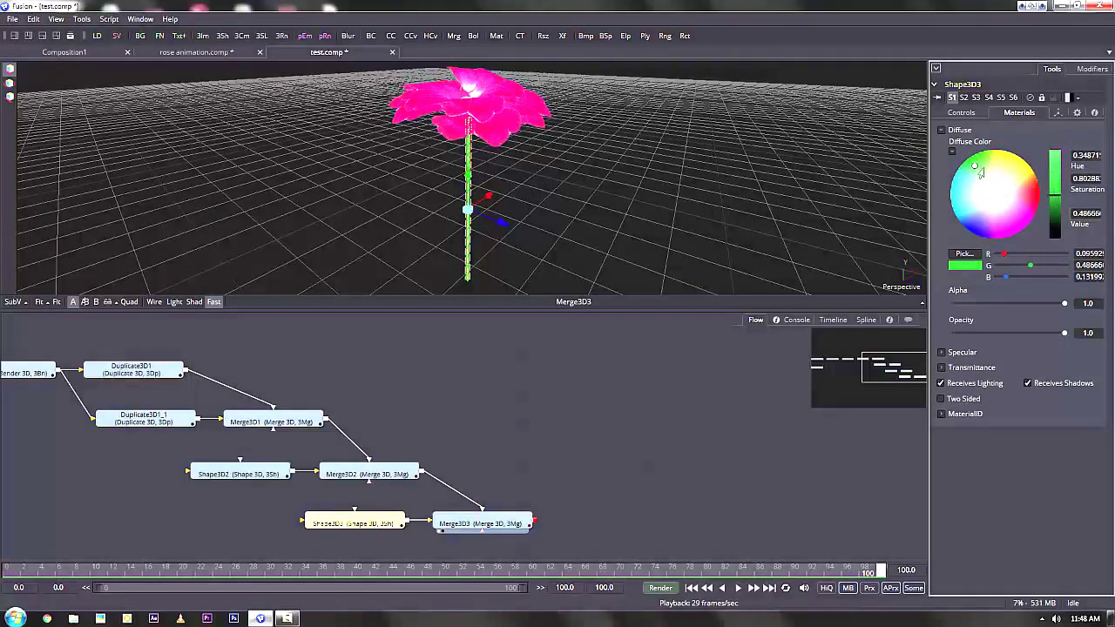
left_click(643, 427)
Shift the stem sideways until it is centered under the flower
left_click_drag(523, 179, 473, 31)
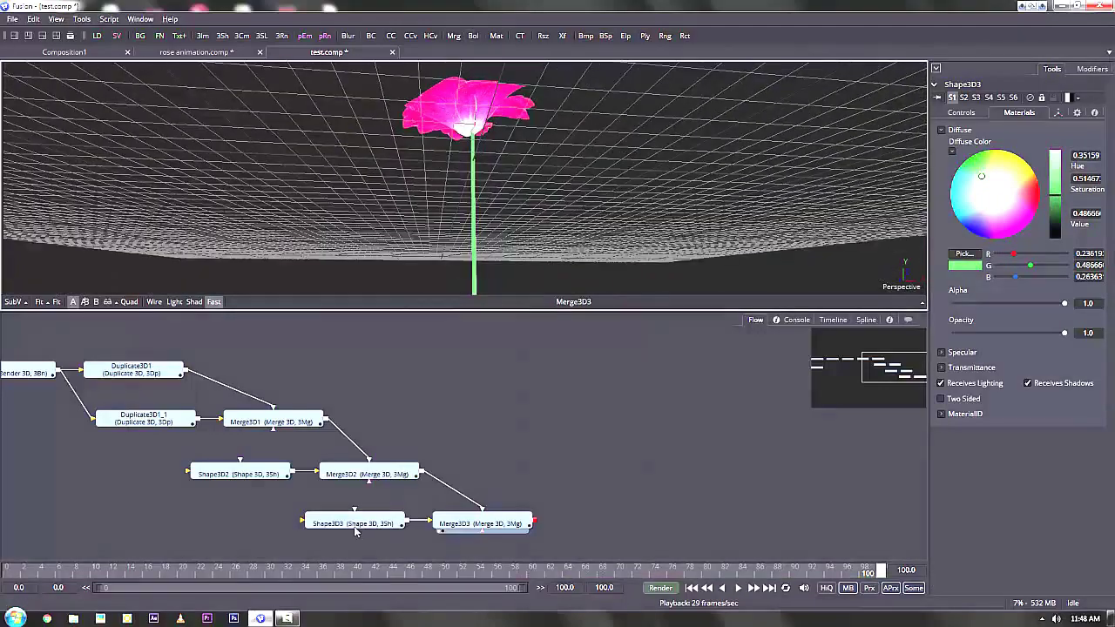
left_click(354, 523)
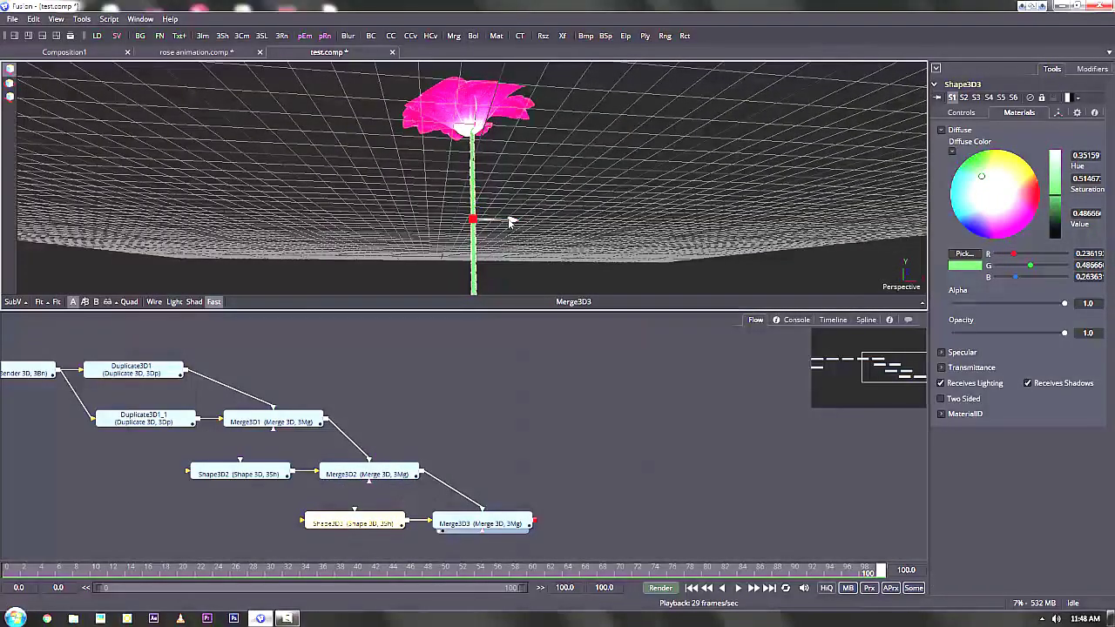
left_click_drag(510, 221, 475, 150)
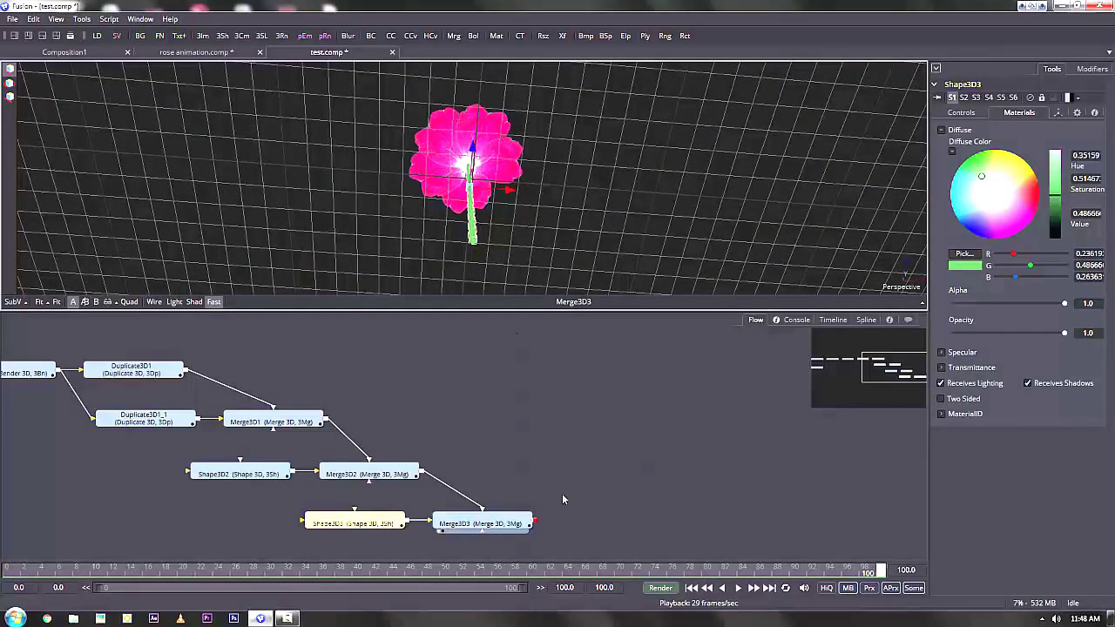
Move the last merge away to make room, insert a Bender 3D after the stem shape, and set the bend center to 0.0
left_click(482, 520)
mouse_move(564, 157)
left_mouse_down()
mouse_move(586, 346)
mouse_move(542, 320)
mouse_move(510, 181)
mouse_move(563, 154)
left_mouse_up()
scroll(526, 193, "down", 2)
left_click(81, 20)
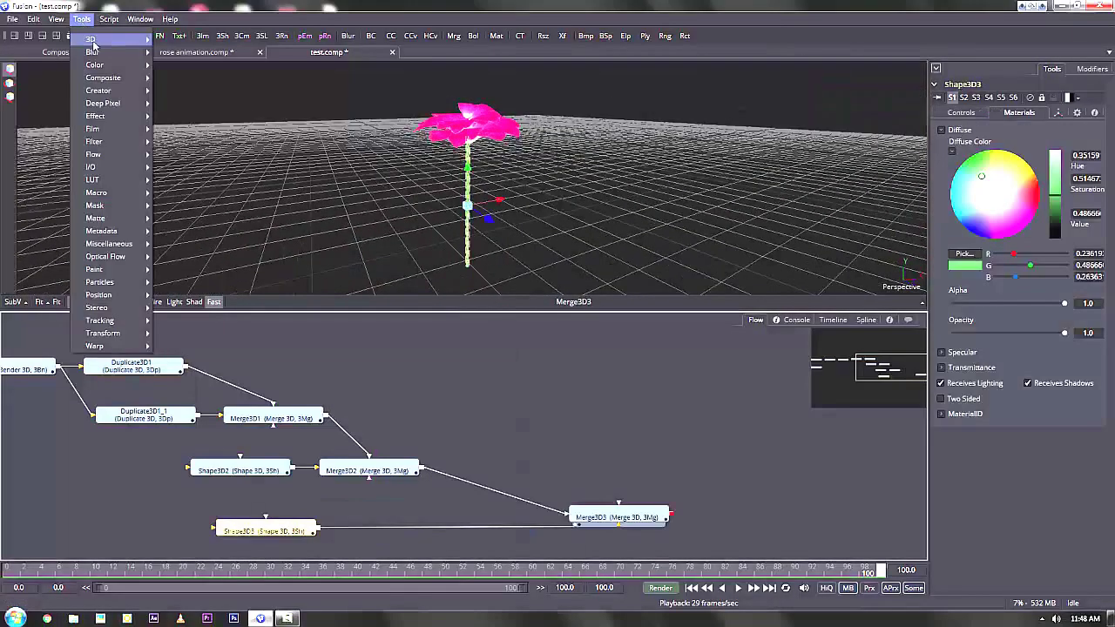
mouse_move(91, 40)
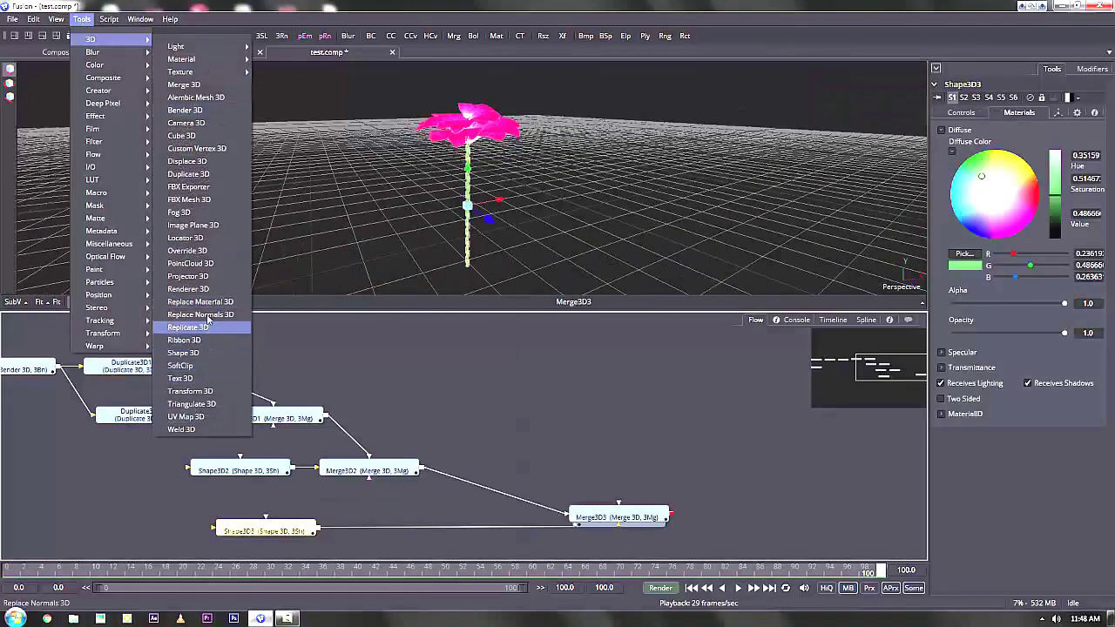
left_click(186, 109)
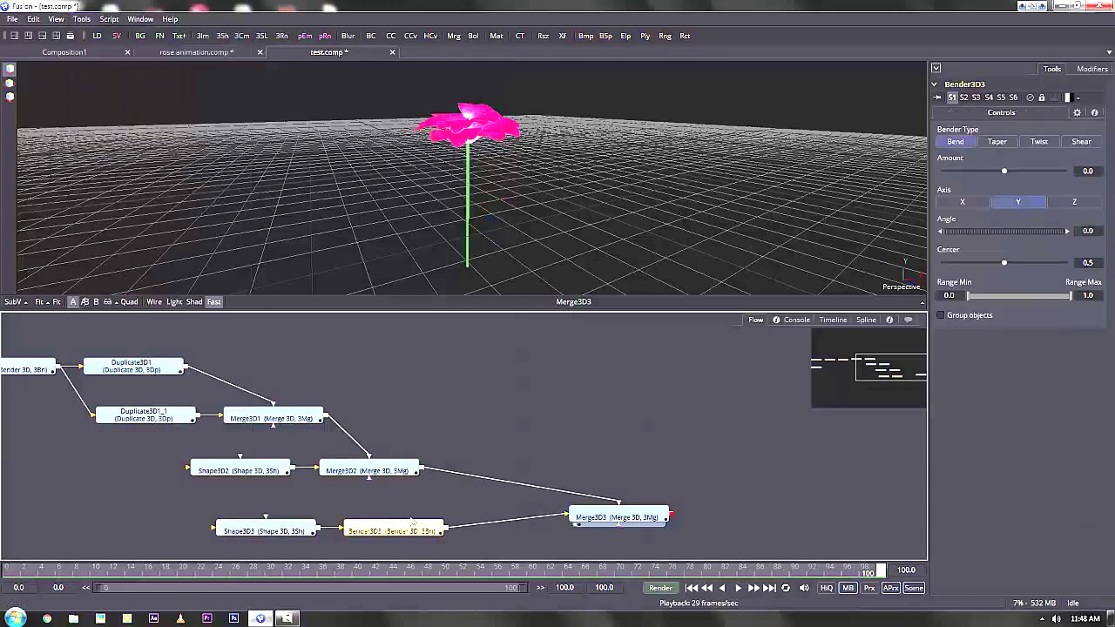
left_click_drag(1003, 262, 916, 265)
mouse_move(1004, 174)
left_mouse_down()
mouse_move(1014, 171)
mouse_move(1004, 172)
left_mouse_up()
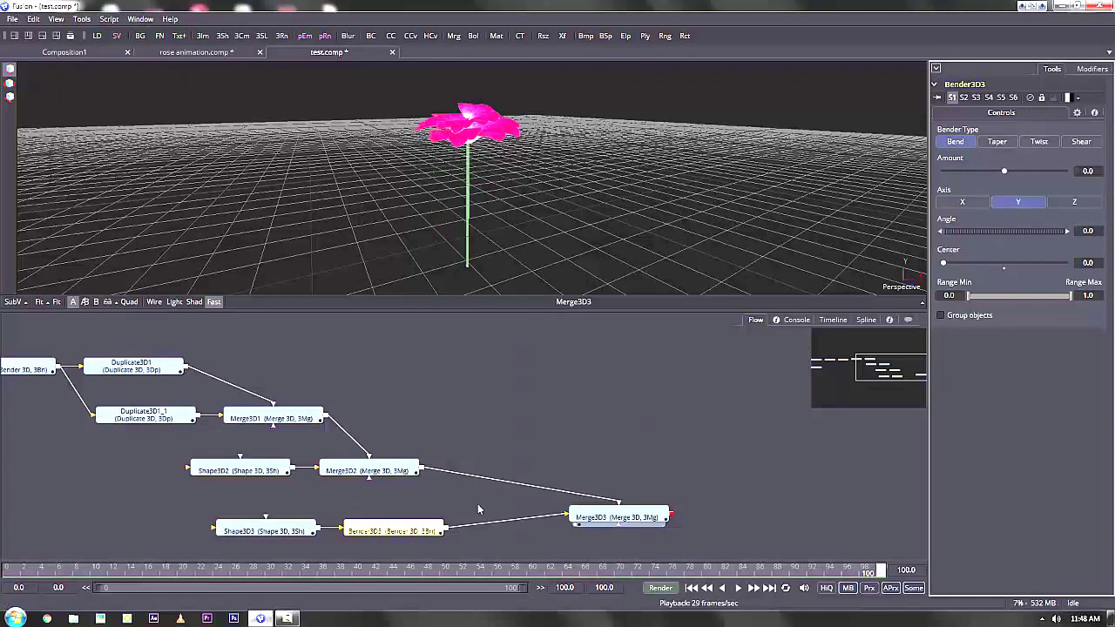
Raise the stem cylinder's subdivision levels to 73 for height and 23 for base
left_click(270, 532)
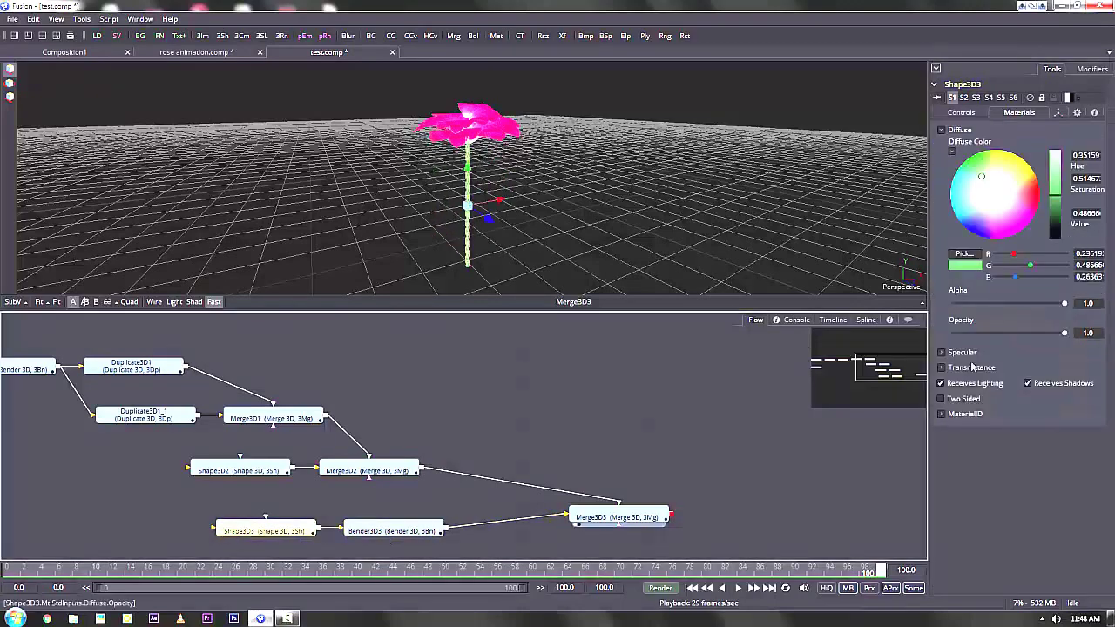
left_click(962, 113)
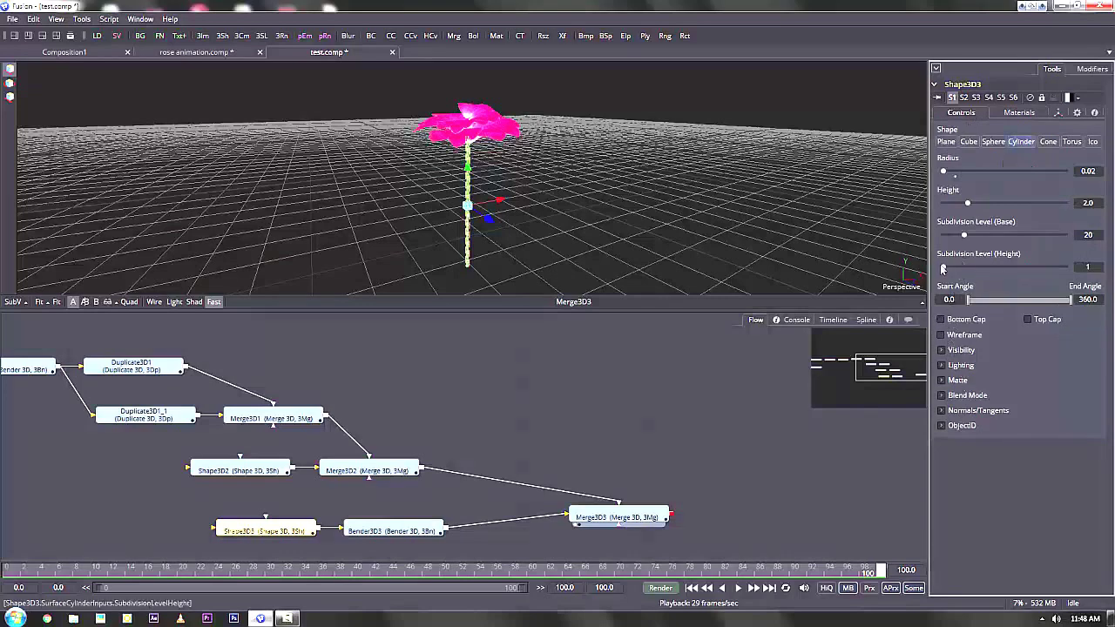
left_click(1019, 273)
left_click_drag(964, 237, 992, 243)
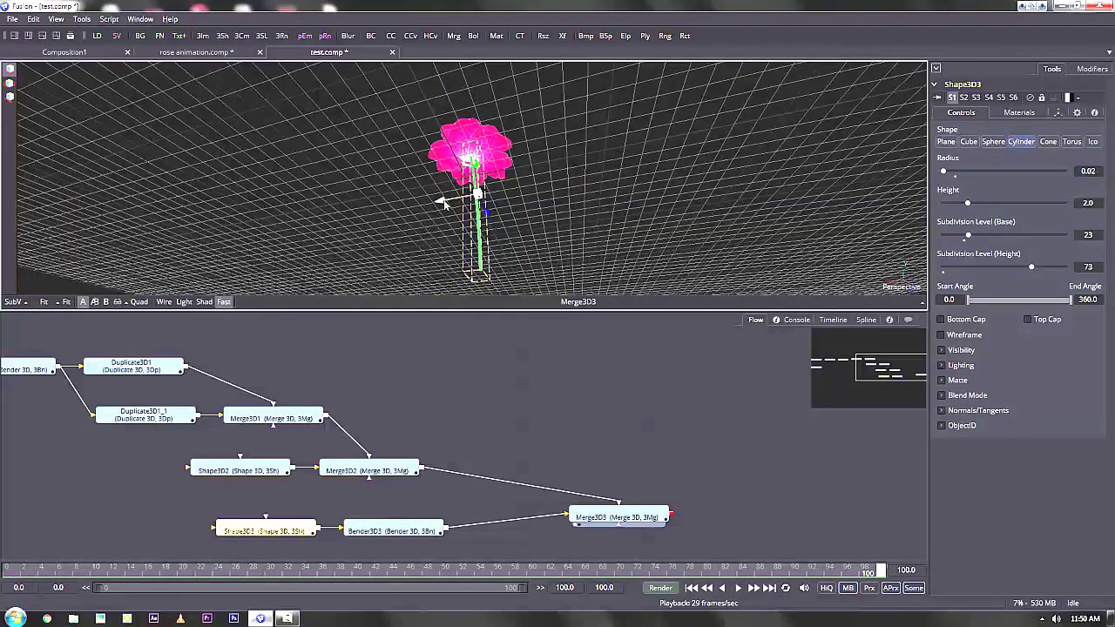
Reposition the bent stem so its upper end meets the flower's base
left_click_drag(445, 203, 486, 221)
left_click(643, 514)
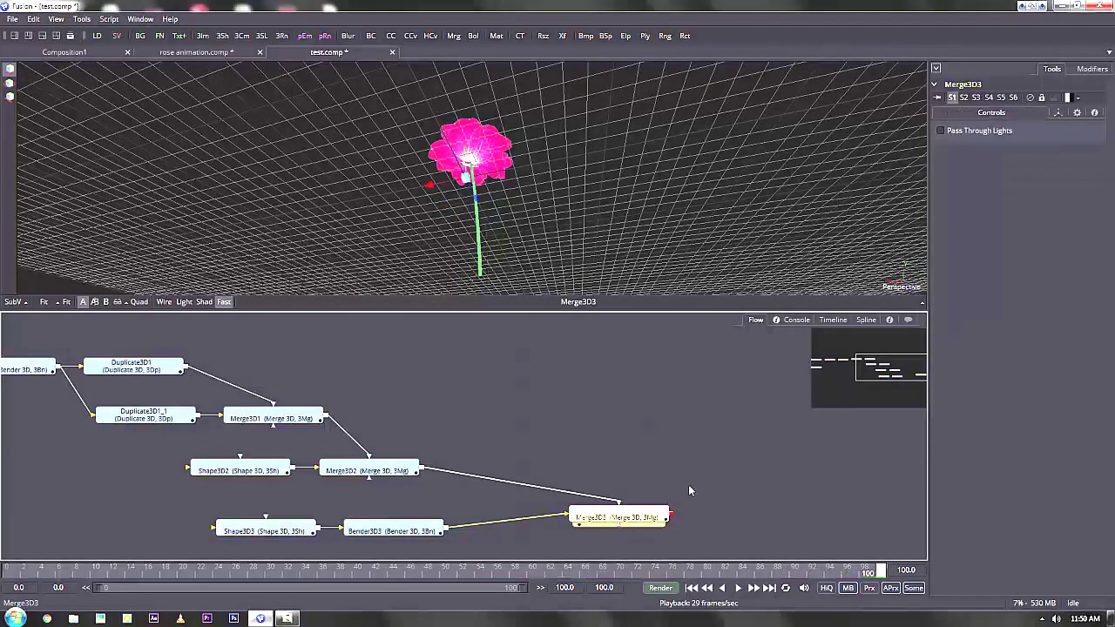
left_click(690, 490)
mouse_move(553, 184)
left_mouse_down()
mouse_move(258, 215)
mouse_move(441, 217)
mouse_move(409, 239)
mouse_move(407, 281)
mouse_move(385, 207)
mouse_move(406, 265)
mouse_move(542, 202)
left_mouse_up()
Move the Group2 leaf node clear of the merge, feed it into a new Shape 3D plane, and show the plane in the viewer
scroll(677, 407, "down", 5)
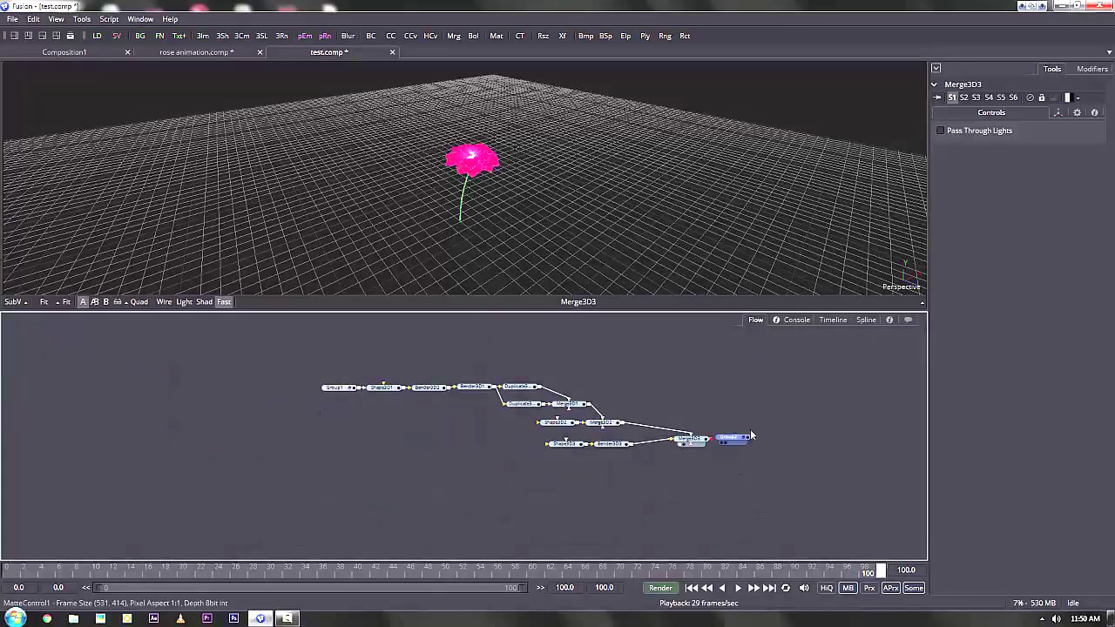
left_click_drag(734, 438, 715, 389)
left_click_drag(694, 412, 430, 423)
scroll(502, 426, "up", 4)
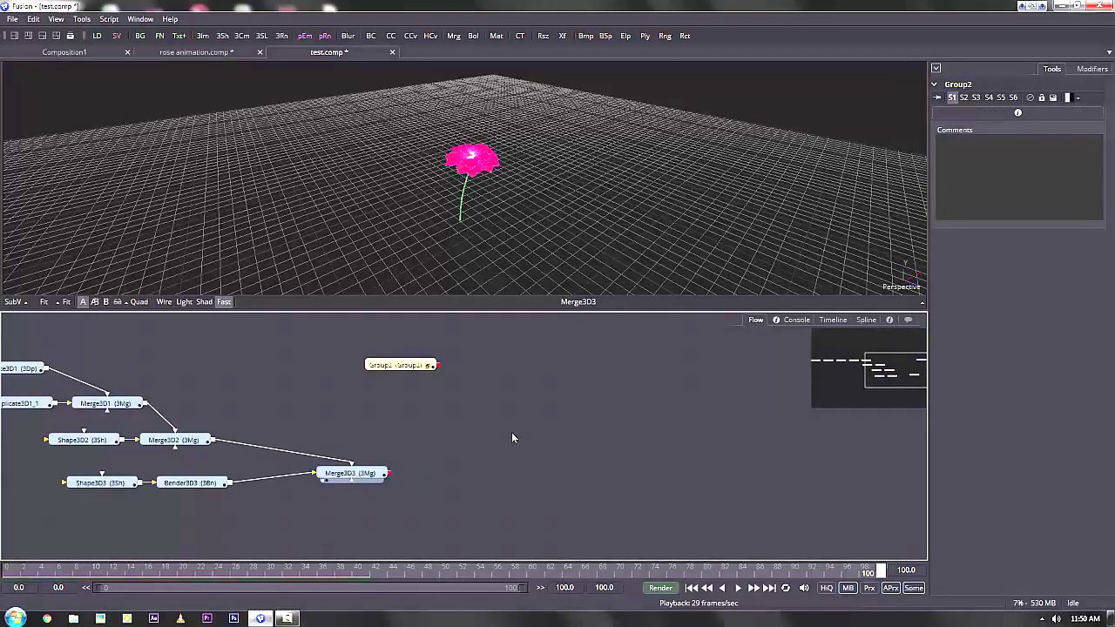
left_click(81, 19)
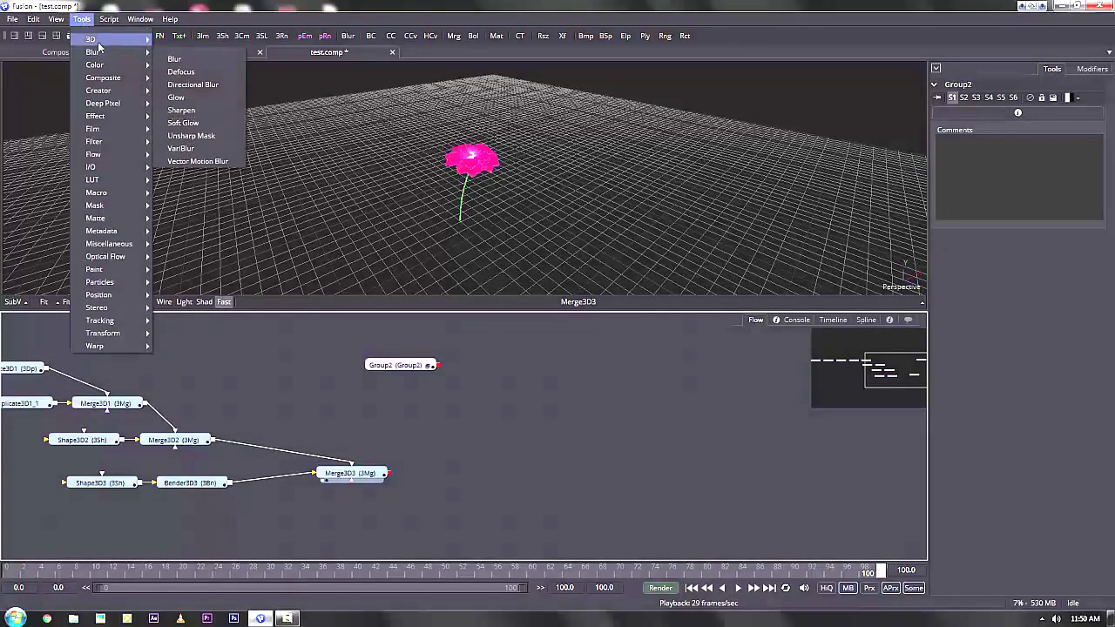
mouse_move(99, 41)
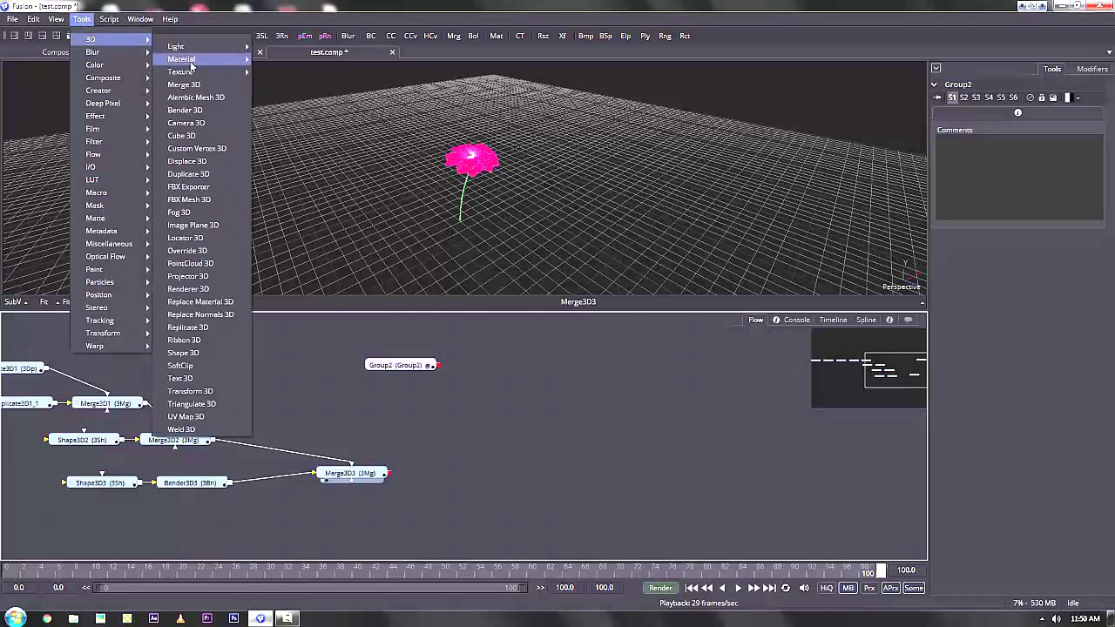
left_click(185, 353)
left_click_drag(439, 366, 487, 438)
key("1")
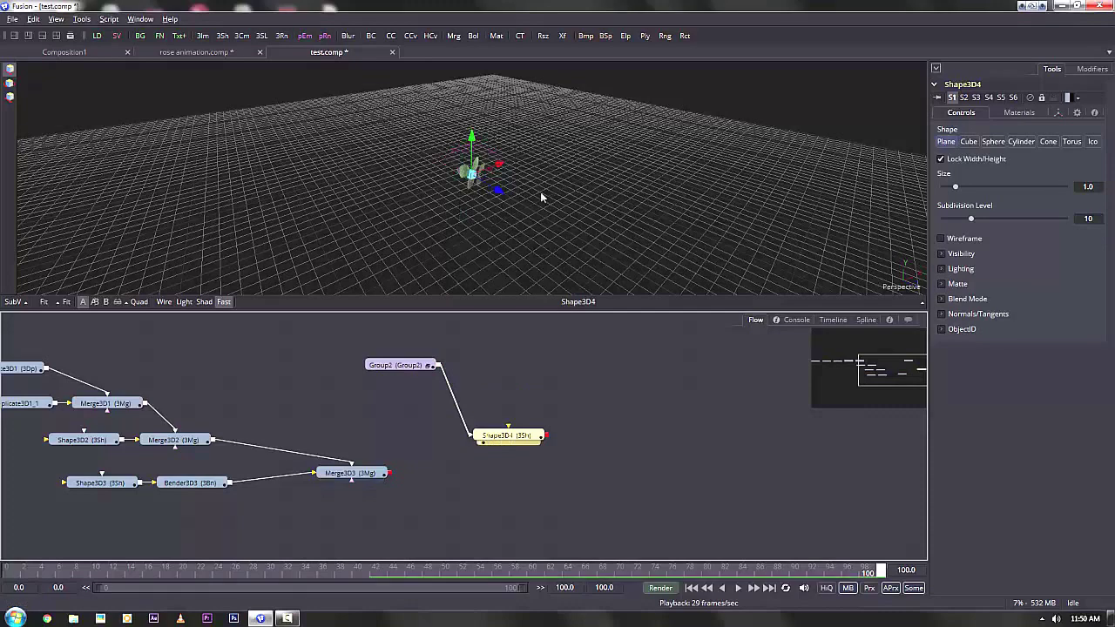
Tilt the leaf plane to an X rotation of about 59 degrees
left_click_drag(540, 192, 417, 146)
scroll(478, 164, "up", 5)
left_click_drag(521, 175, 493, 199)
left_click(510, 443)
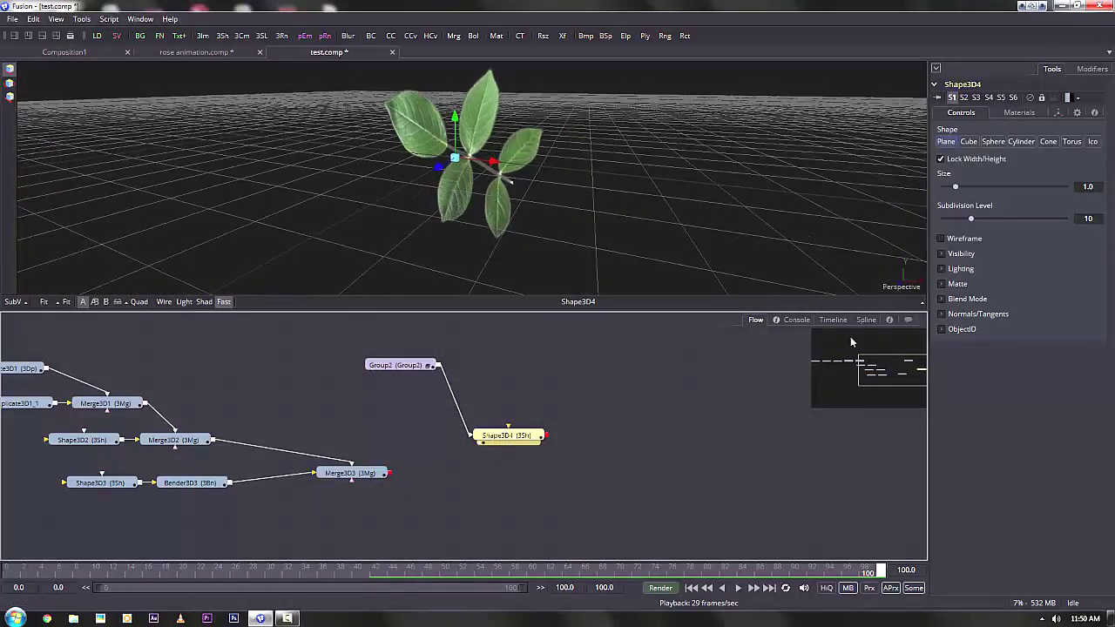
left_click(1058, 115)
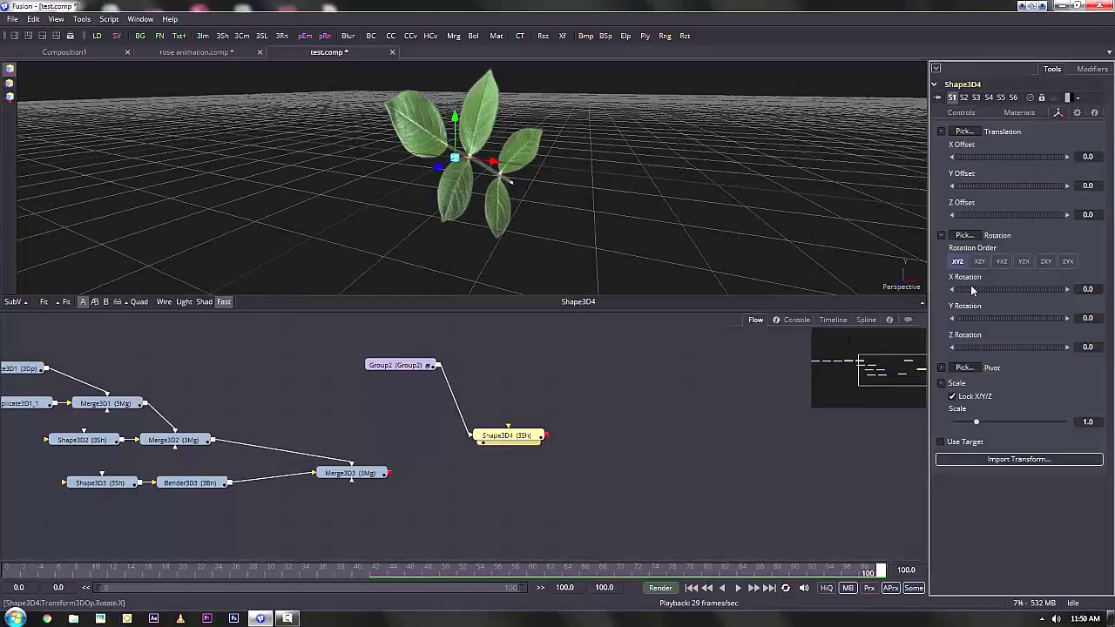
left_click_drag(977, 291, 1009, 291)
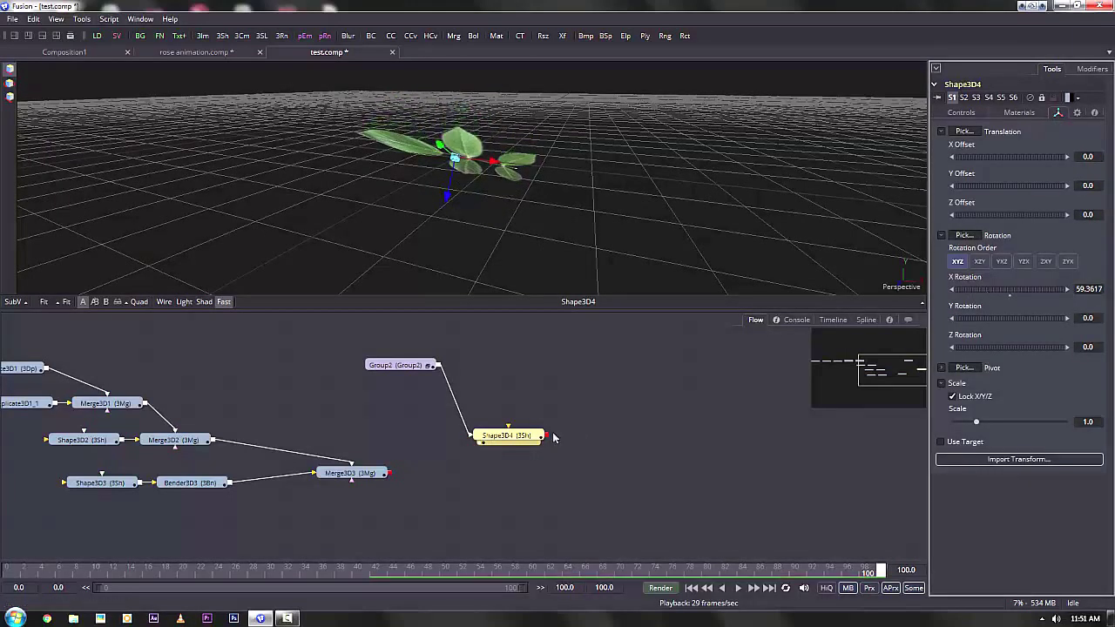
Feed the leaf plane into Merge3D3, display that merge, and move the leaf over beside the stem beneath the flower
left_click_drag(548, 438, 485, 291)
left_click(395, 475)
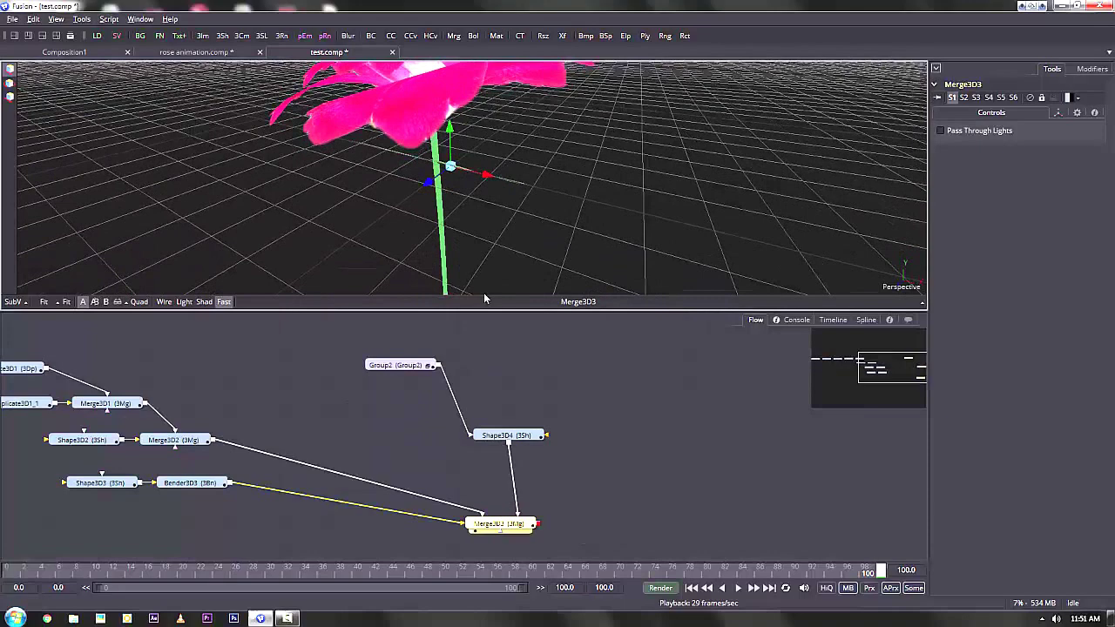
left_click(519, 434)
left_click_drag(514, 183, 345, 202)
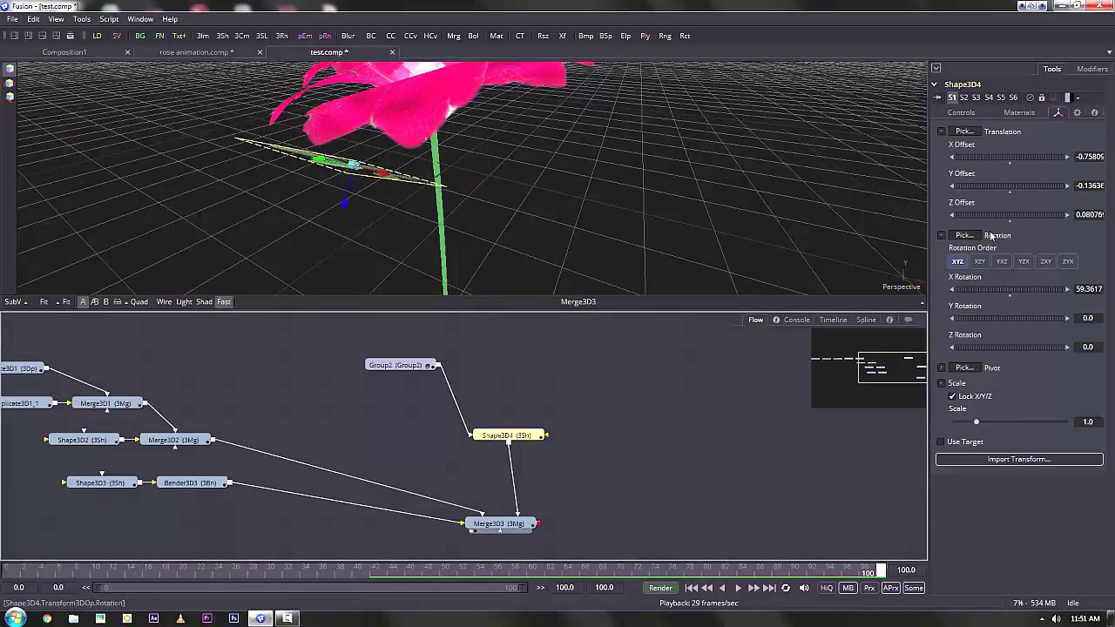
Set the leaf plane's X rotation to about 95.7 degrees and shift it to an X offset of about -0.48 so it meets the stem
left_click_drag(971, 297, 986, 296)
mouse_move(608, 205)
left_mouse_down()
mouse_move(580, 222)
mouse_move(596, 192)
left_mouse_up()
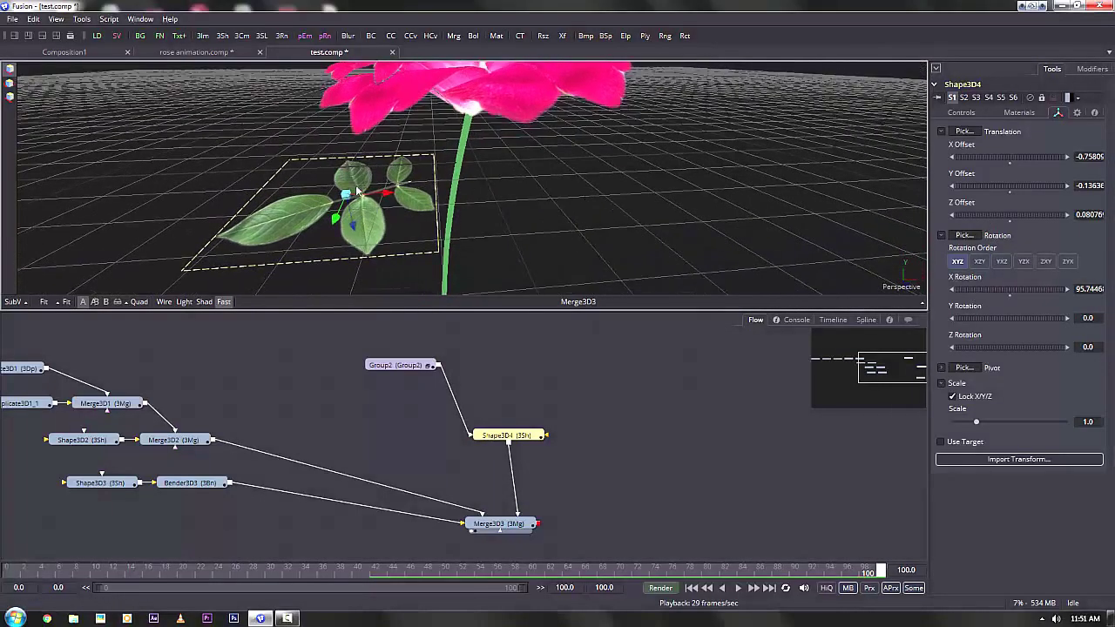
left_click_drag(386, 195, 575, 448)
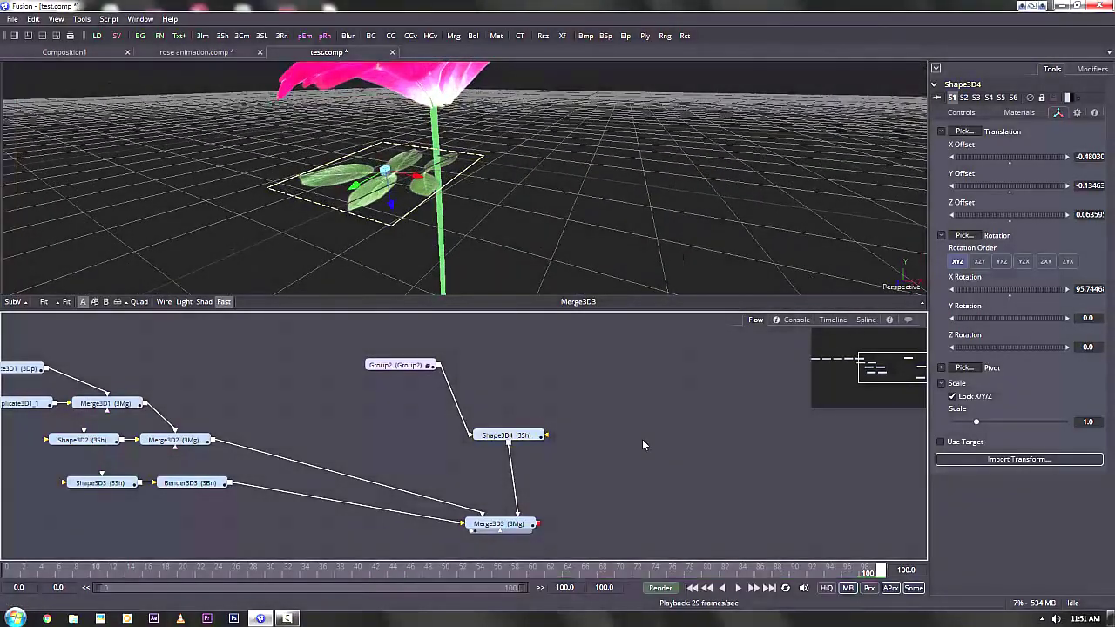
left_click_drag(620, 253, 613, 225)
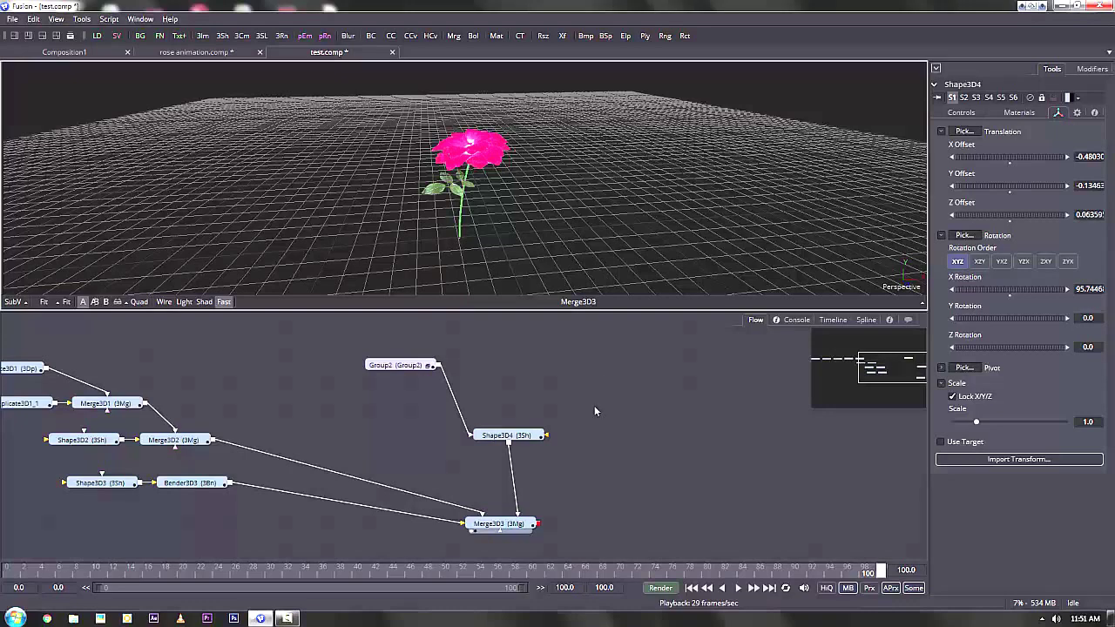
Insert a Duplicate 3D after the leaf shape with a Y offset of about -0.54 and a Y rotation of about 153 degrees
left_click(519, 437)
left_click(85, 21)
mouse_move(100, 40)
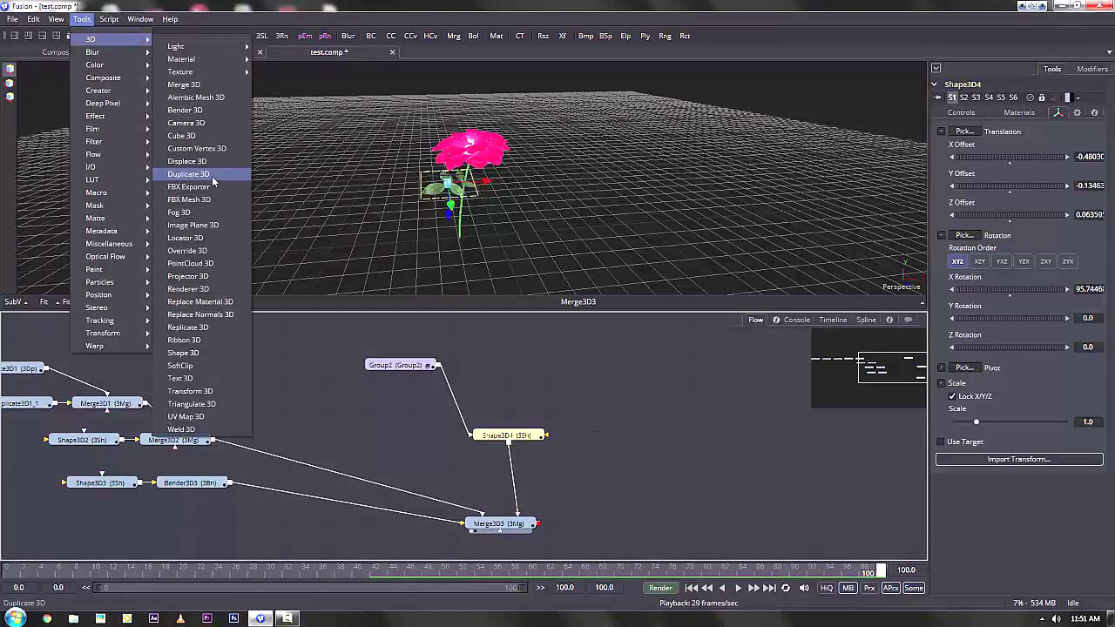
left_click(212, 176)
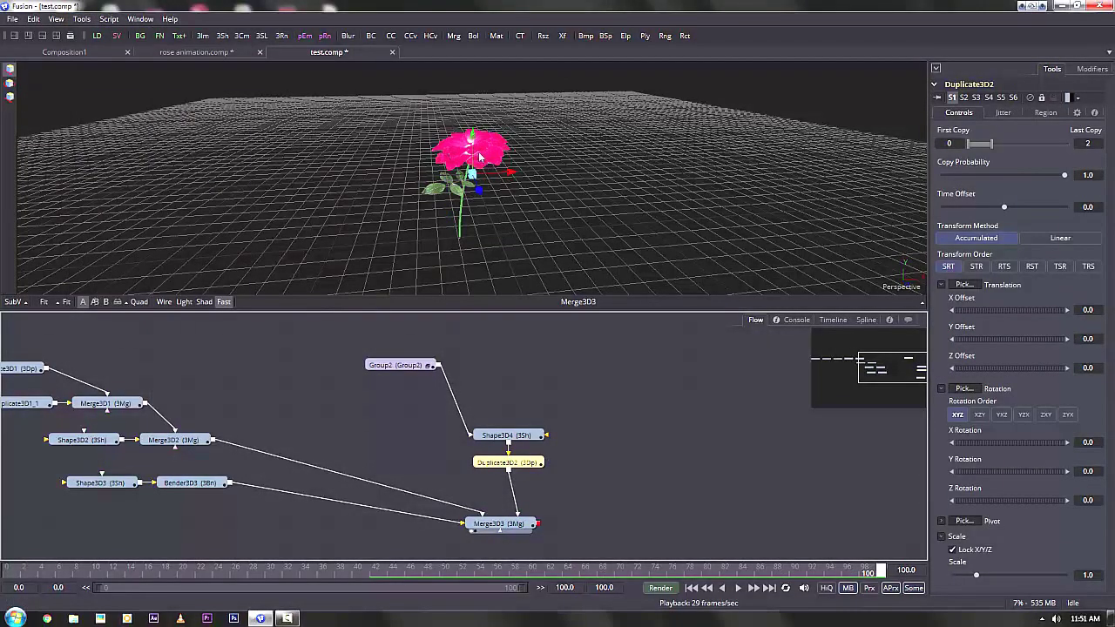
left_click_drag(470, 138, 471, 164)
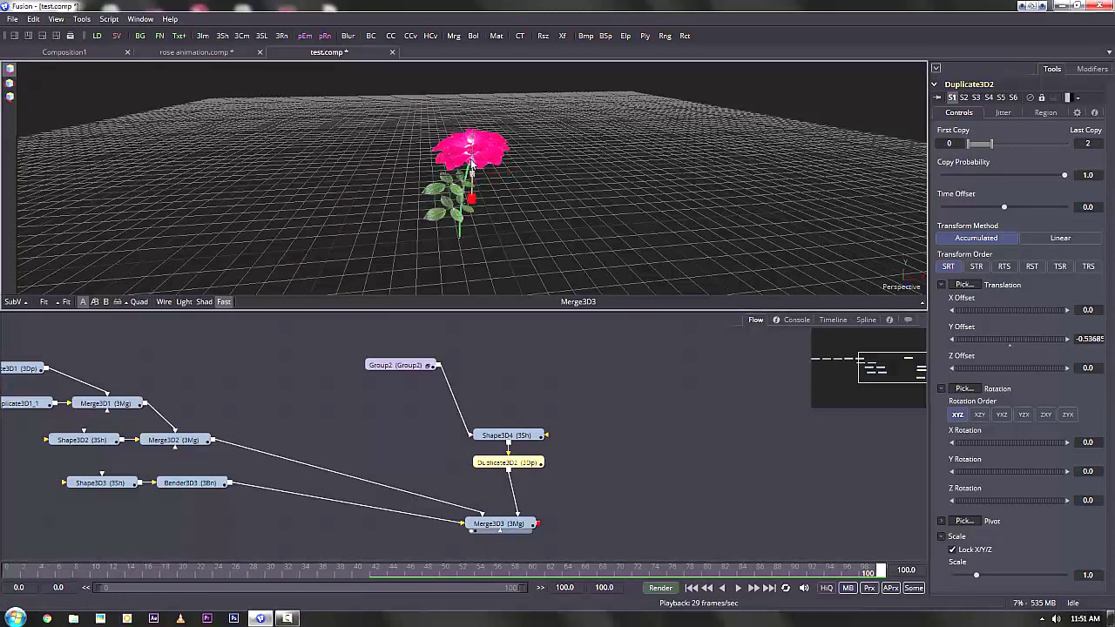
left_click_drag(964, 472, 1011, 475)
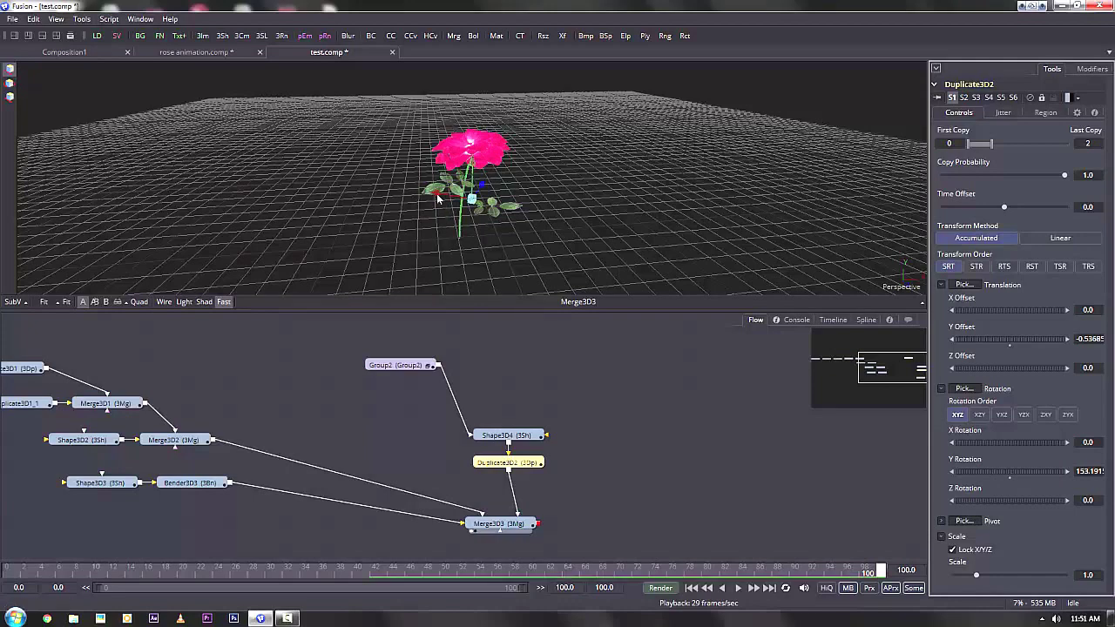
Shift the duplicated leaf onto the stem with an X offset of about -0.28 and a Z offset of about -0.24
left_click_drag(472, 199, 420, 198)
scroll(445, 203, "up", 6)
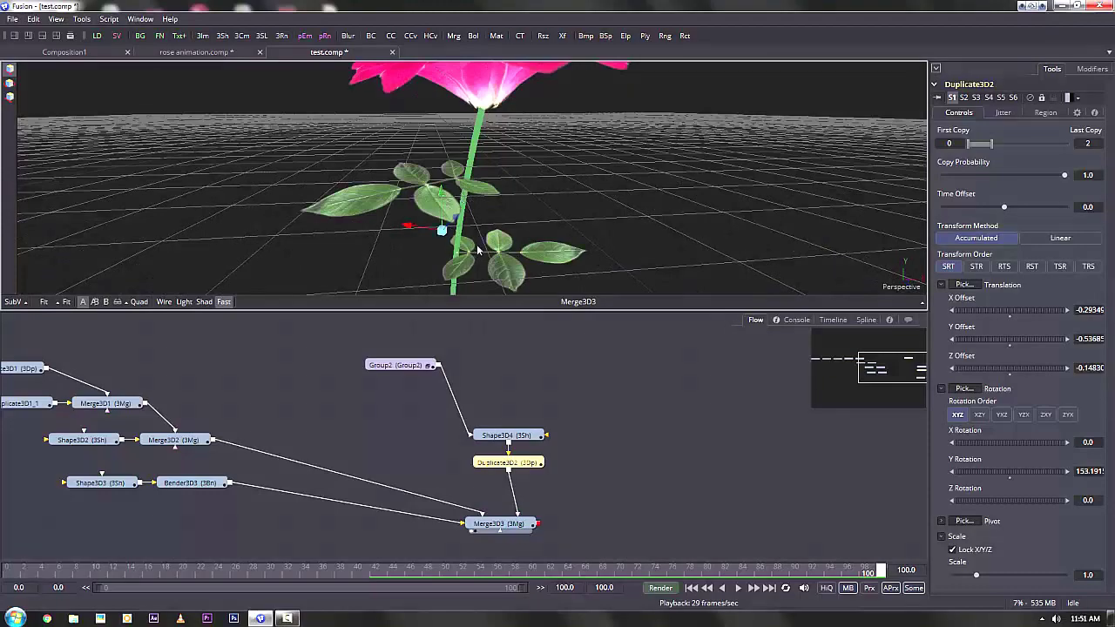
left_click_drag(478, 250, 391, 251)
left_click_drag(469, 214, 481, 212)
scroll(494, 240, "up", 8)
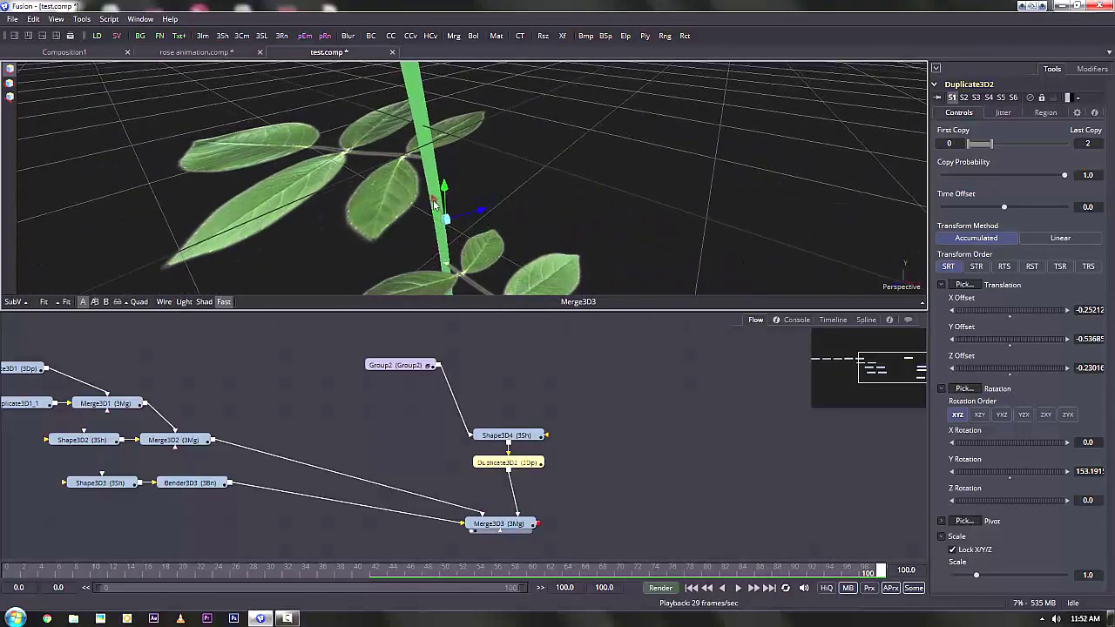
left_click_drag(435, 206, 431, 200)
scroll(504, 252, "down", 8)
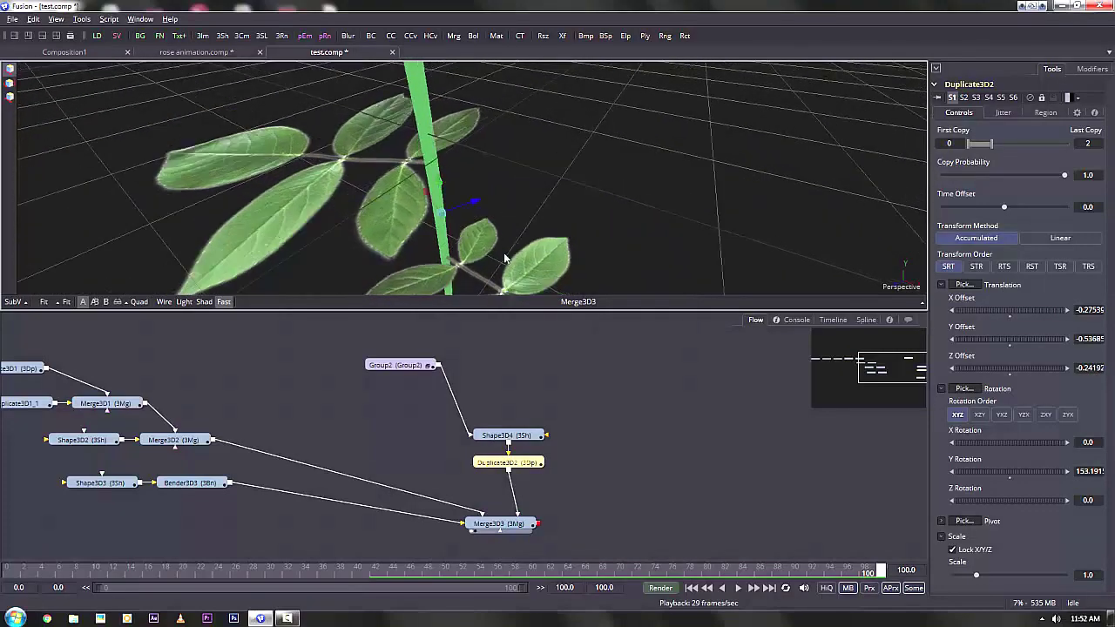
scroll(527, 187, "up", 10)
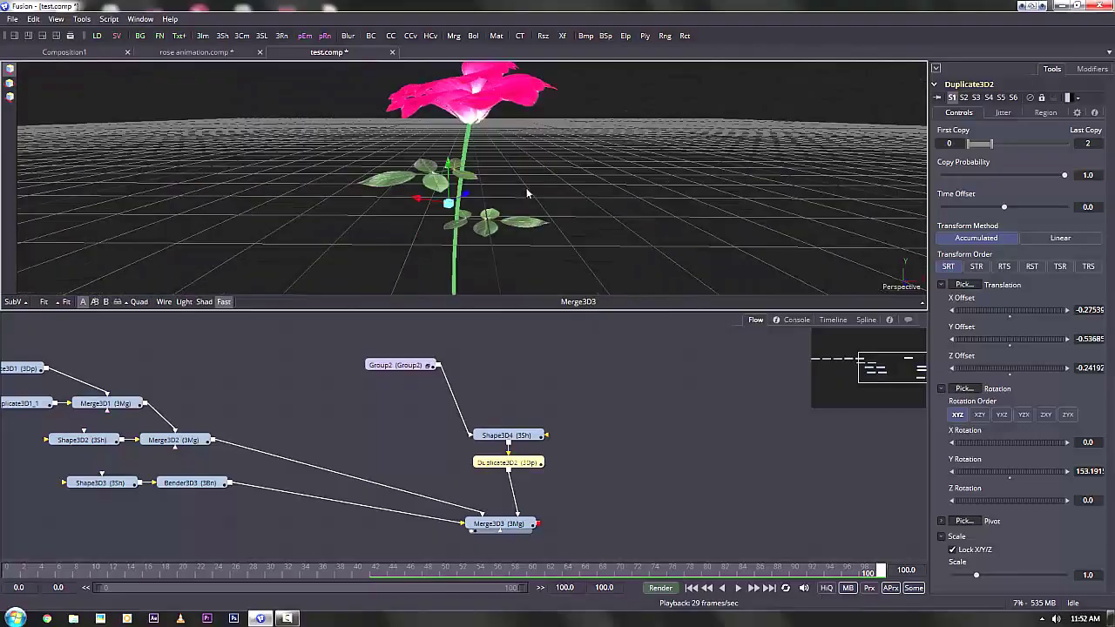
Play the animation from frame 0 and examine the opening flower with its stem and leaves from several angles
left_click_drag(729, 198, 369, 181)
scroll(543, 217, "down", 6)
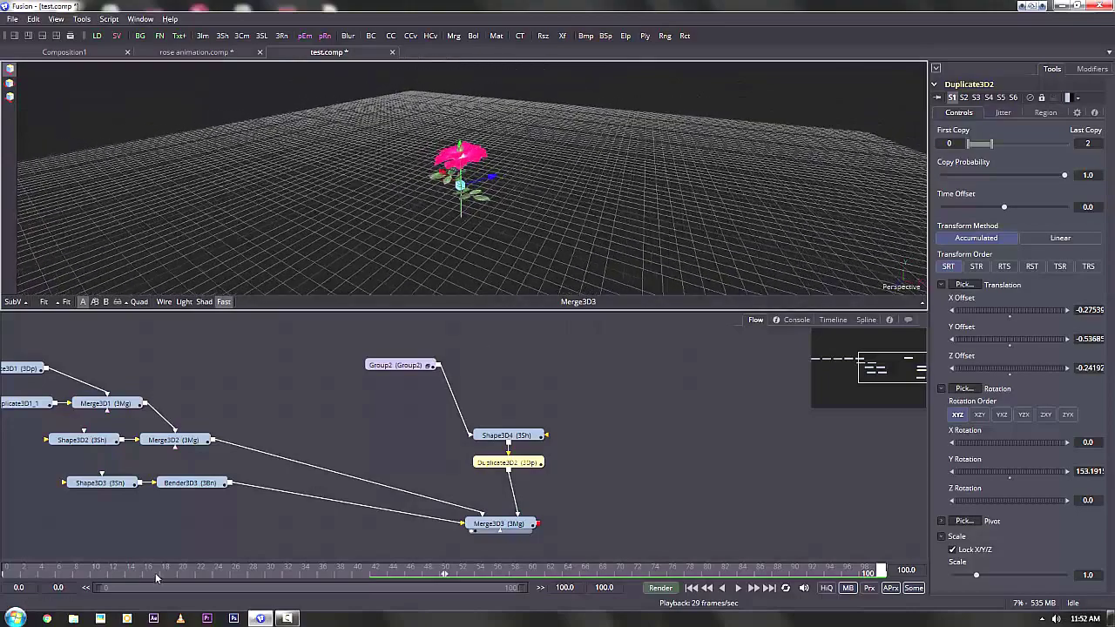
left_click_drag(155, 573, 8, 572)
left_click_drag(530, 203, 539, 243)
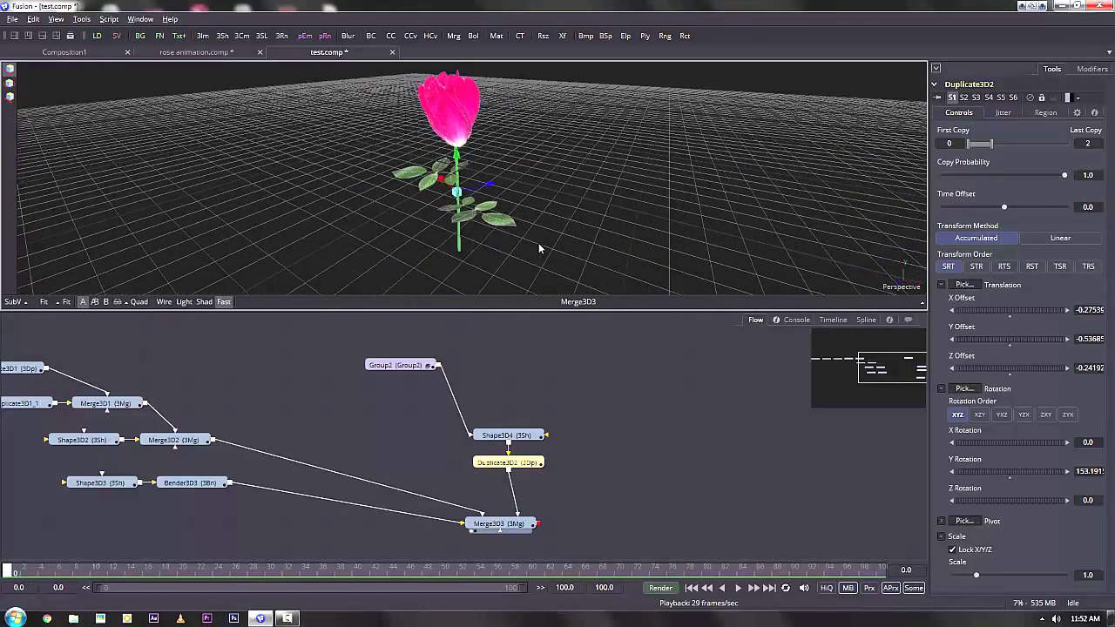
key("space")
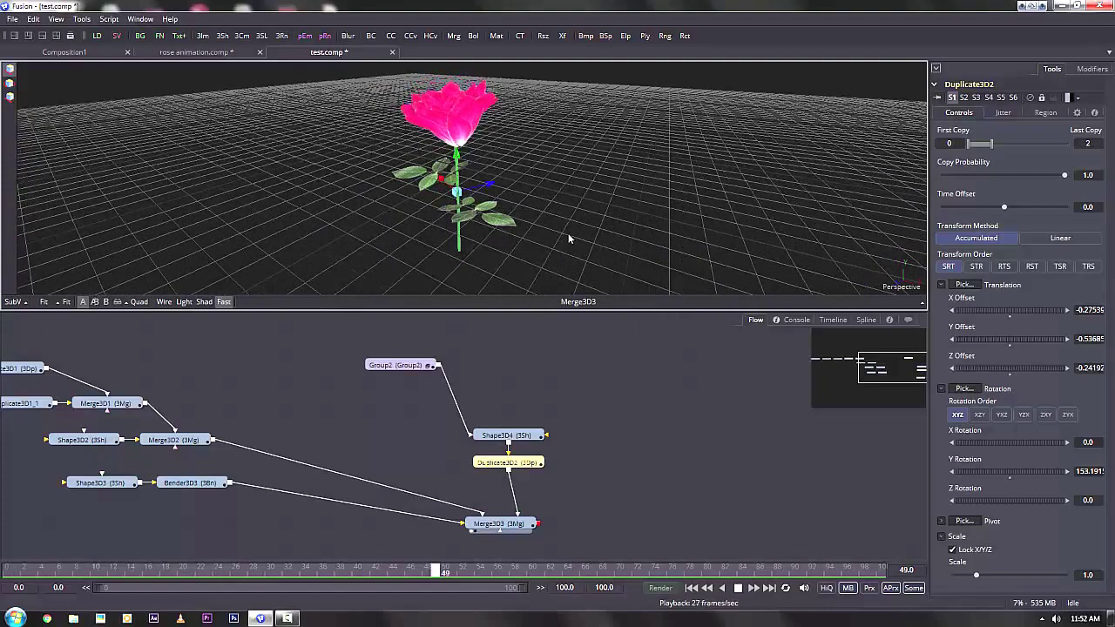
key("space")
left_click_drag(528, 169, 579, 193)
key("space")
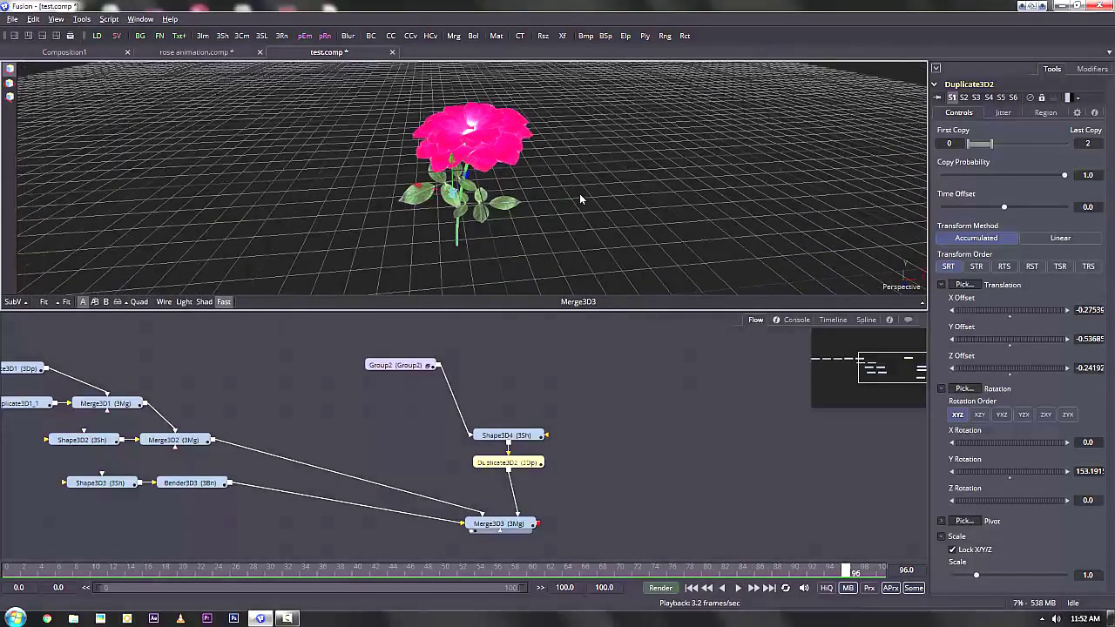
Add a Spot Light connected to Merge3D3 and place its node below and clear of the merge
left_click_drag(502, 528, 525, 534)
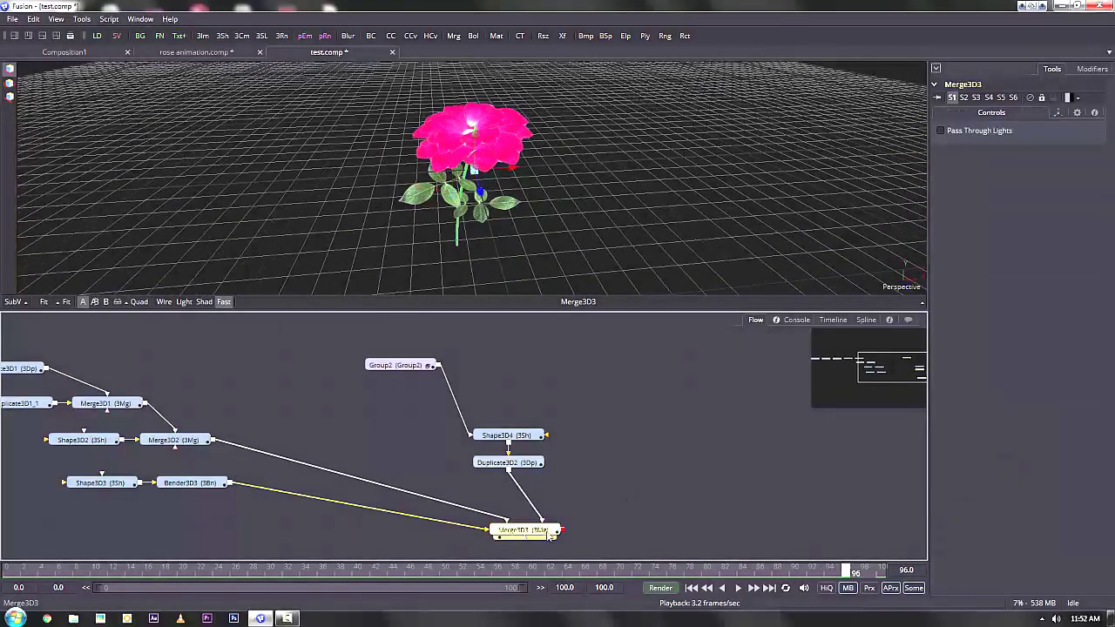
left_click(84, 25)
mouse_move(94, 42)
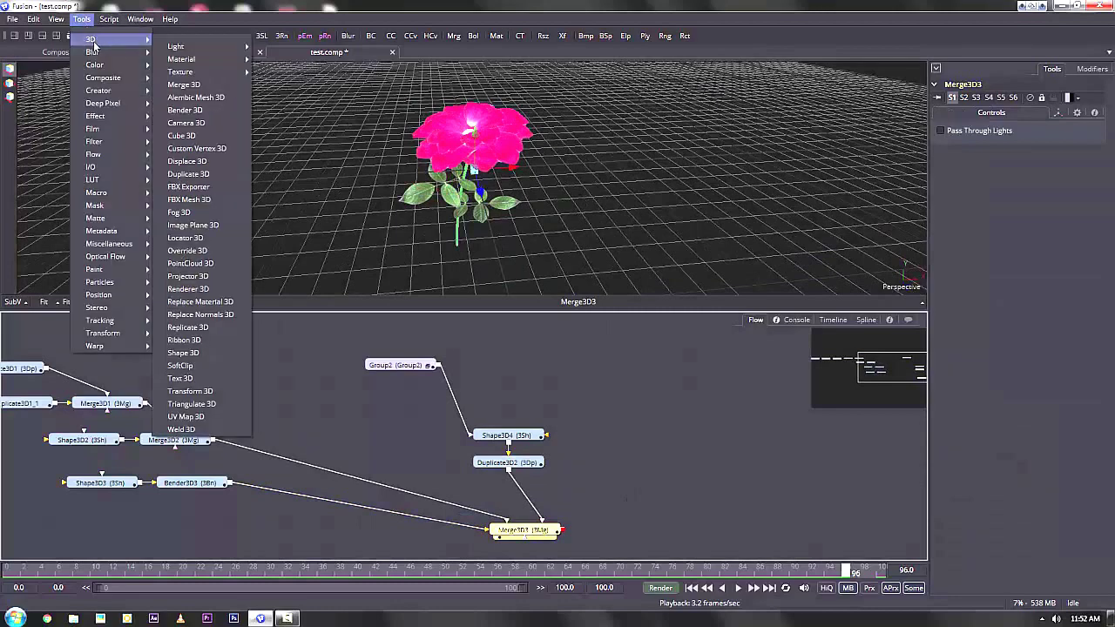
mouse_move(209, 46)
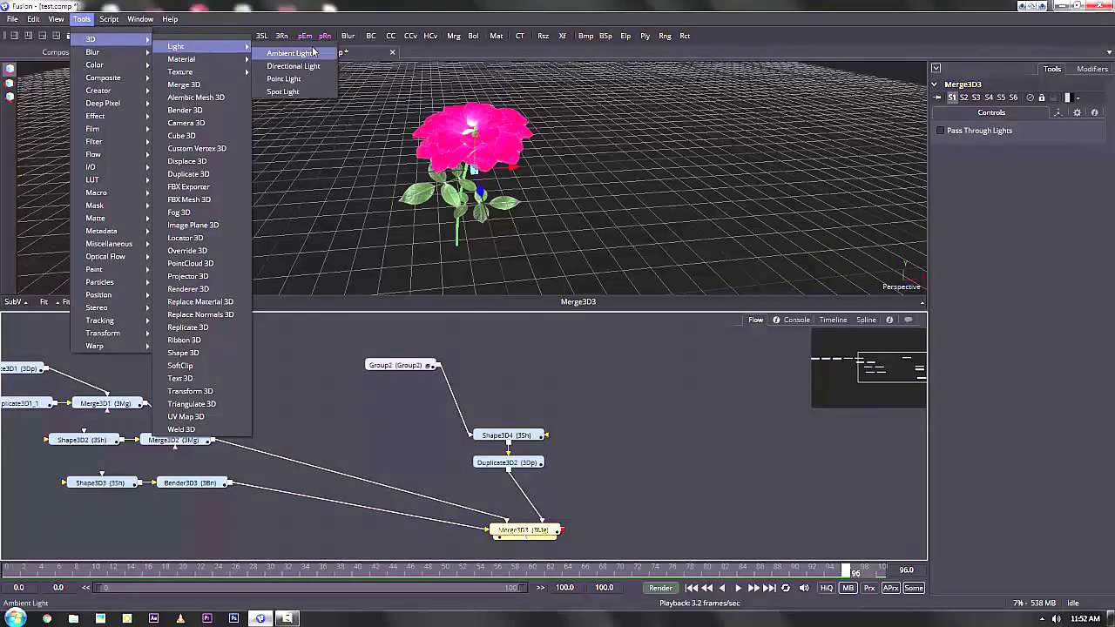
left_click(312, 45)
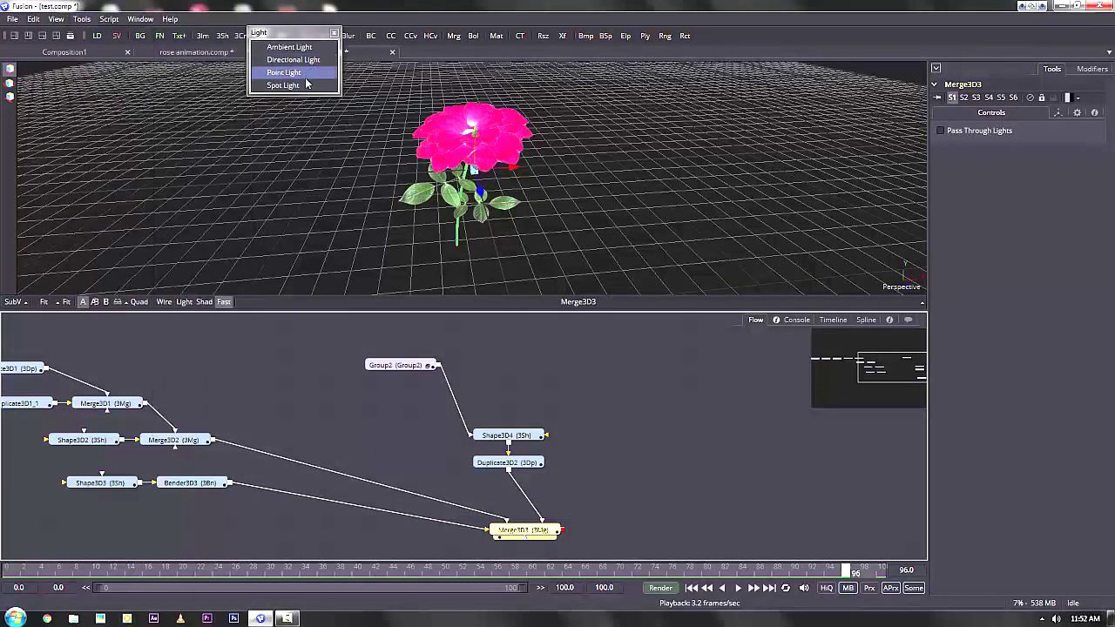
left_click(307, 83)
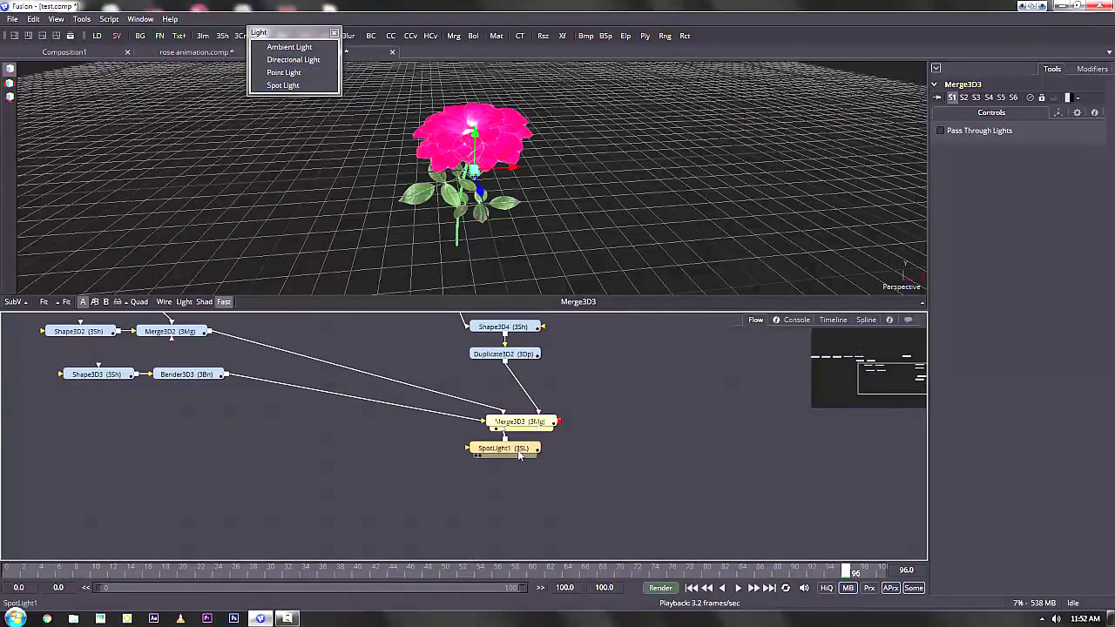
left_click_drag(520, 455, 422, 510)
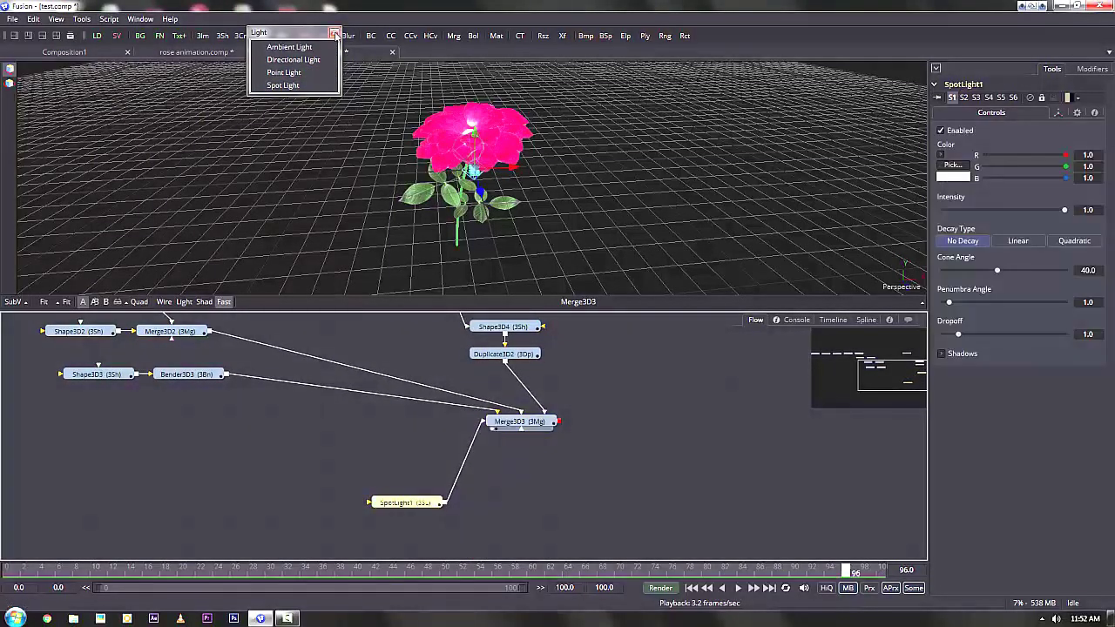
Display the scene using lights and pull the spot light back from the flower to a Z offset of about 2.68
left_click_drag(301, 36, 731, 396)
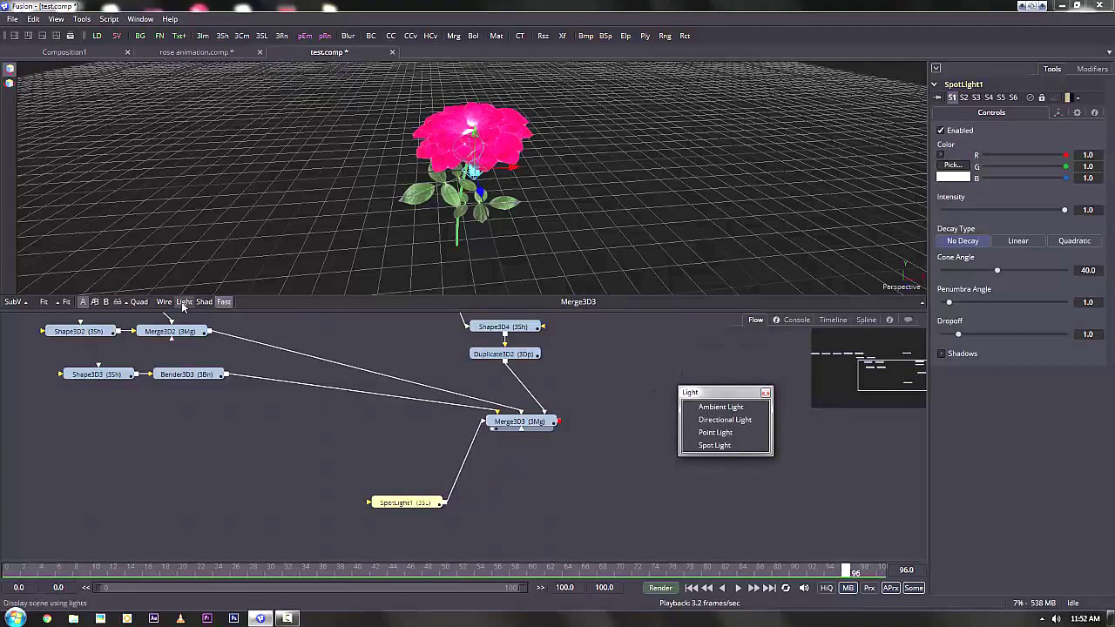
left_click(184, 303)
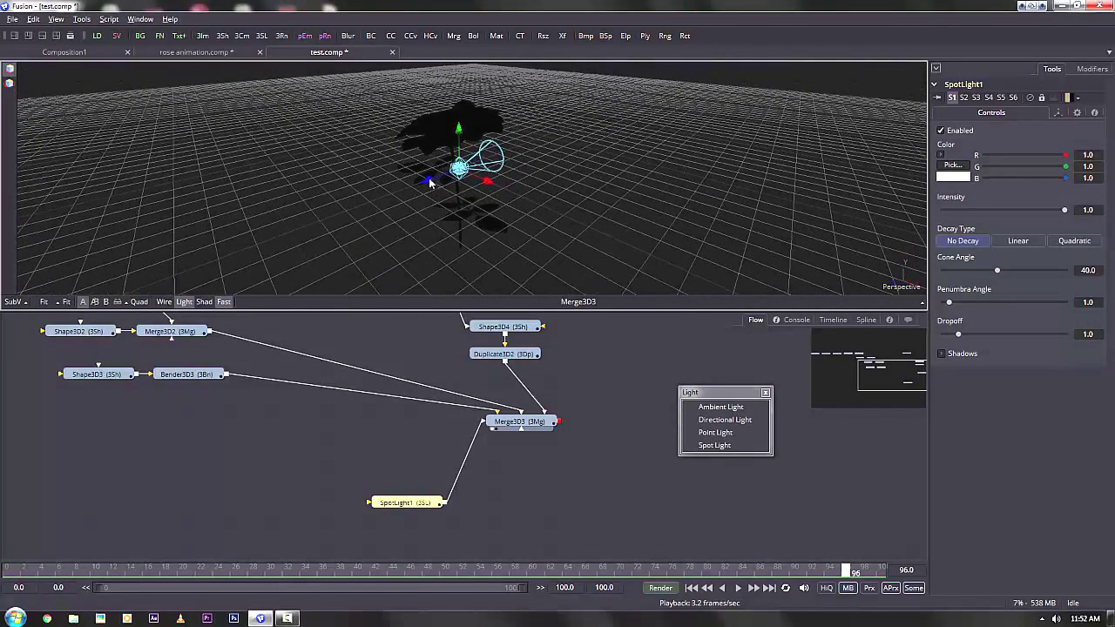
left_click_drag(429, 178, 135, 231)
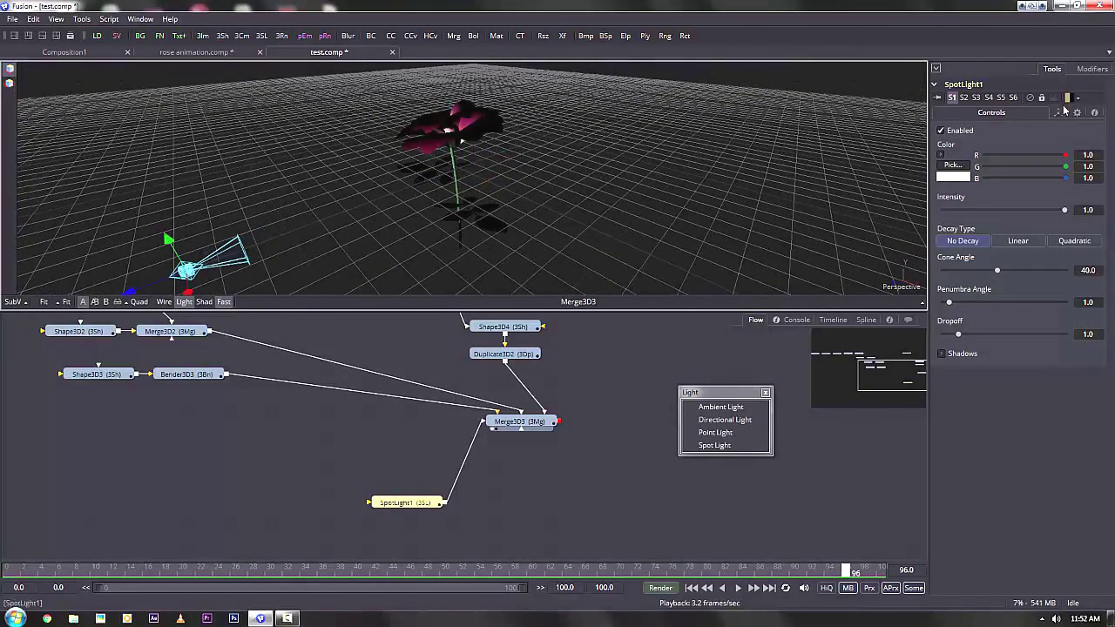
Enable the spot light's target and move the light to about X -2.63, Y 2.82, Z 5.09
left_click(1059, 112)
left_click(945, 385)
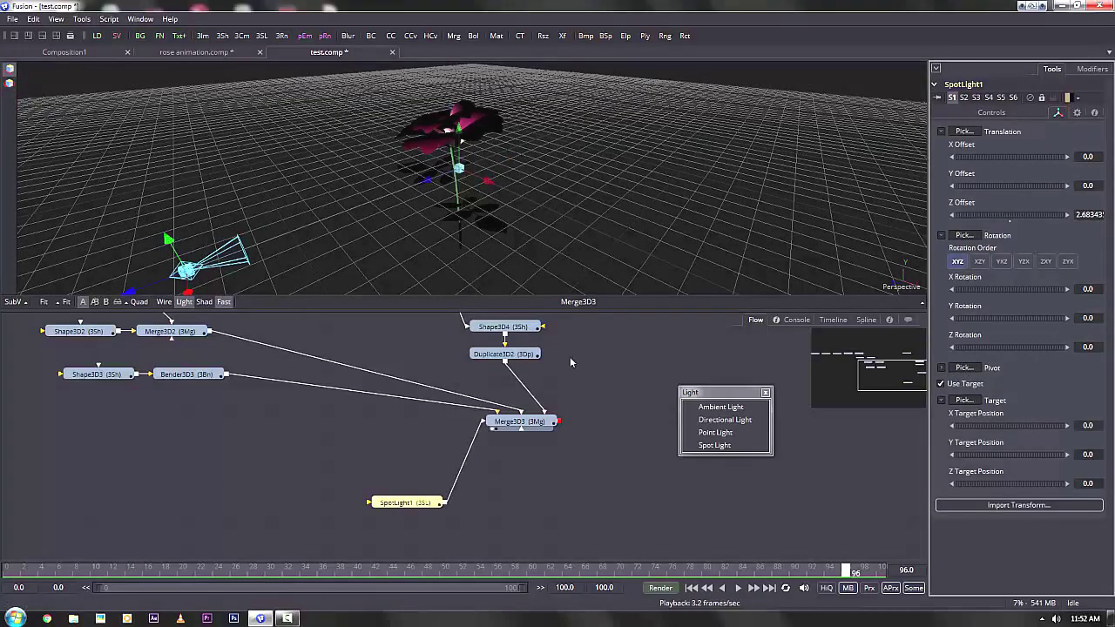
left_click_drag(168, 239, 145, 3)
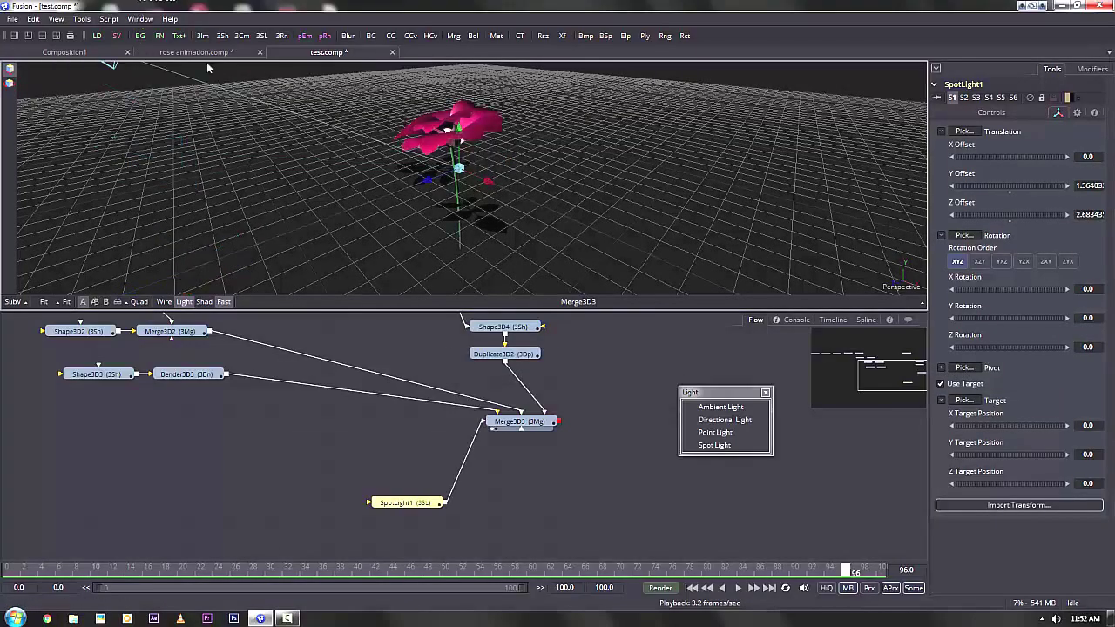
left_click_drag(388, 233, 265, 147)
scroll(517, 218, "down", 5)
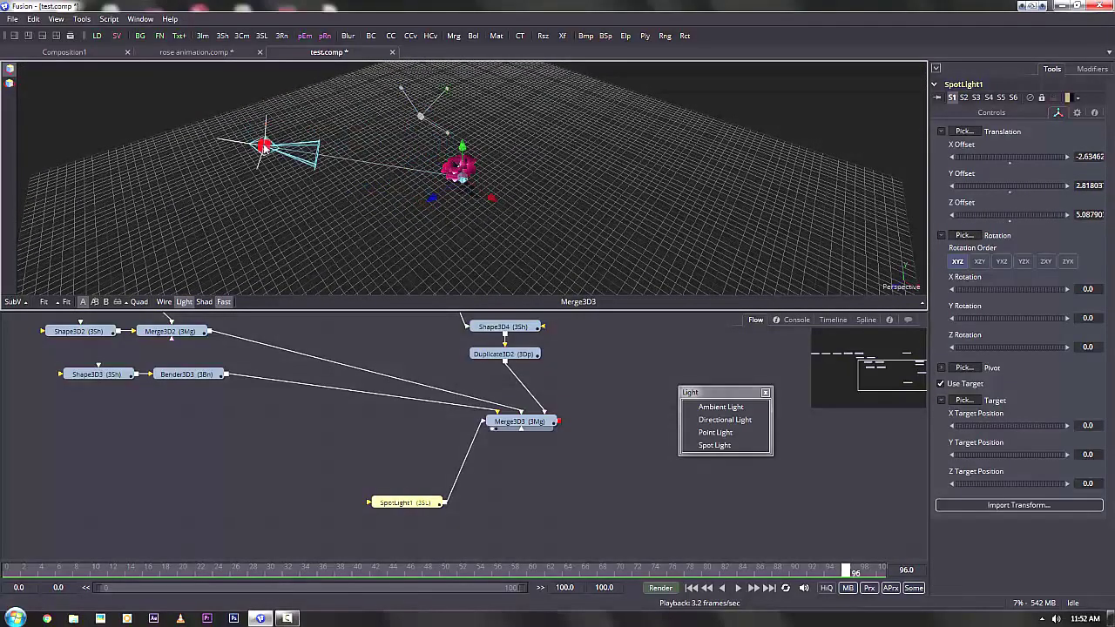
Make the Shape3D4 leaf plane's material two-sided
left_click_drag(521, 463, 563, 534)
left_click(566, 400)
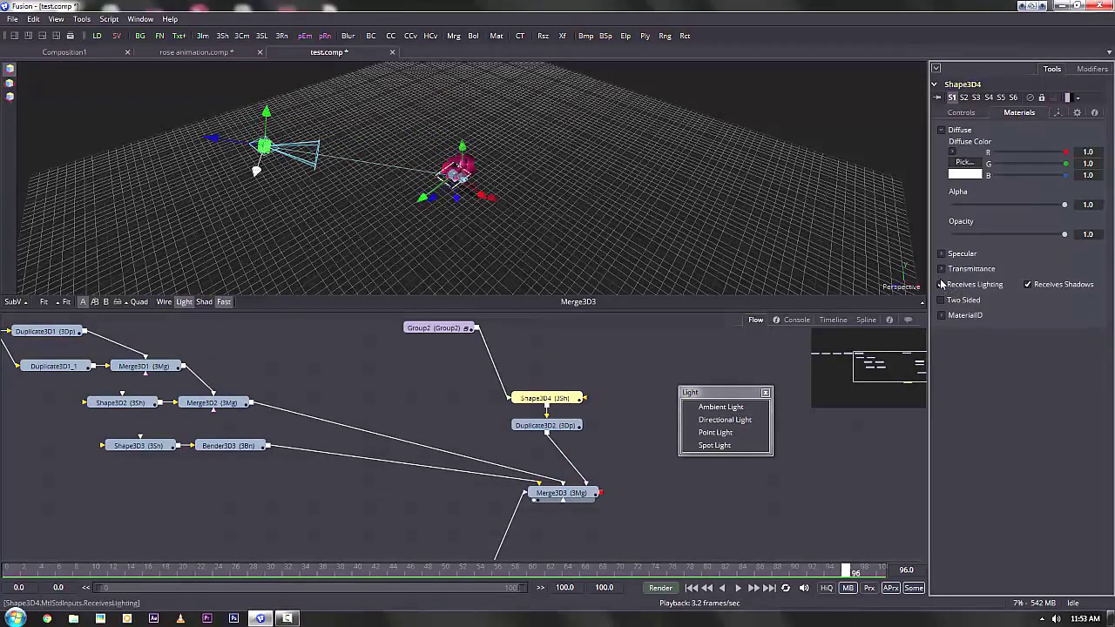
left_click(945, 302)
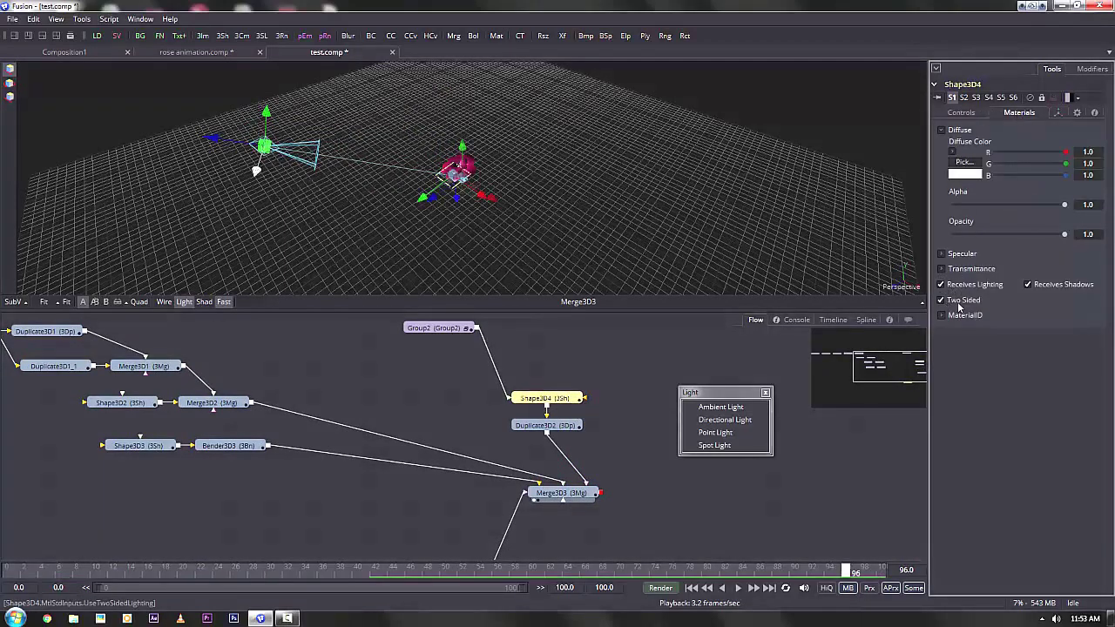
left_click_drag(264, 462, 326, 442)
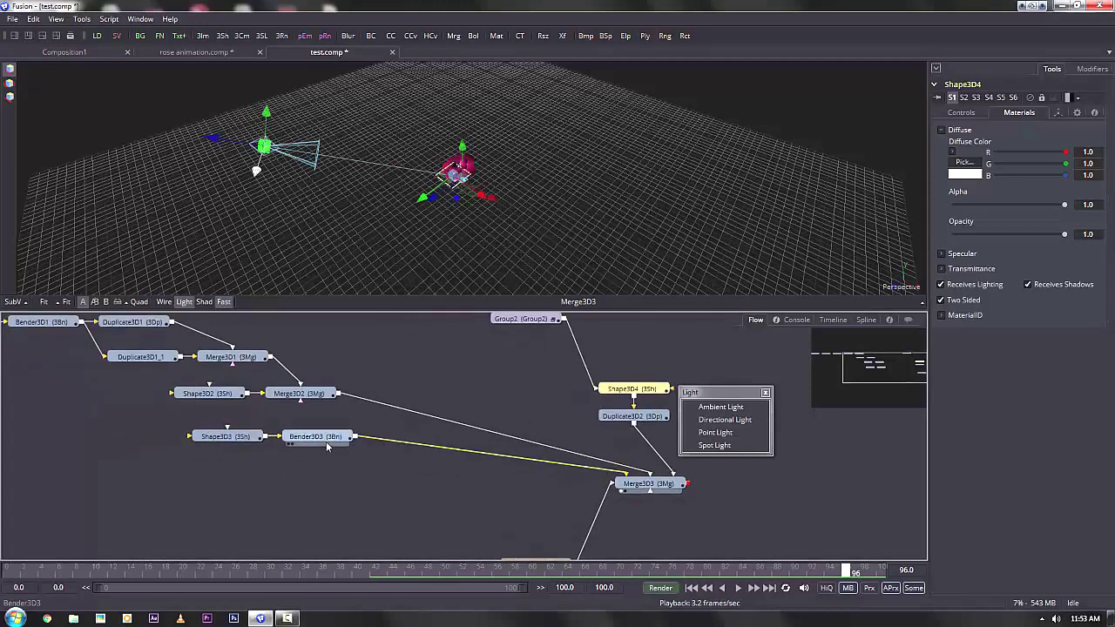
Check the Shape3D3 stem's material and make the Shape3D2 sphere's material two-sided
left_click(237, 439)
left_click(1020, 113)
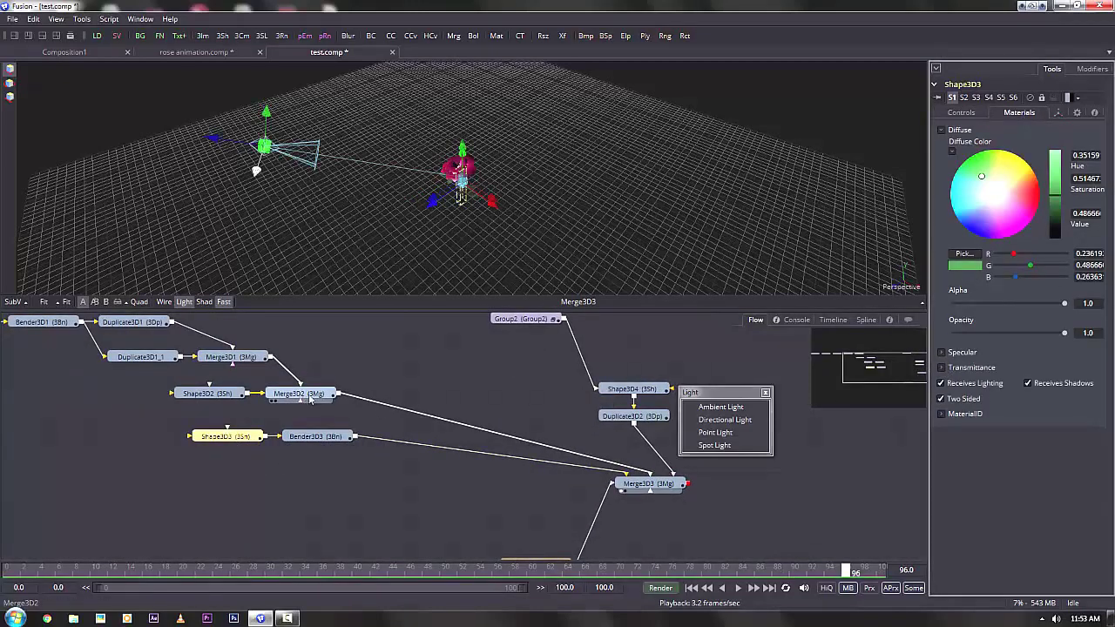
left_click(214, 394)
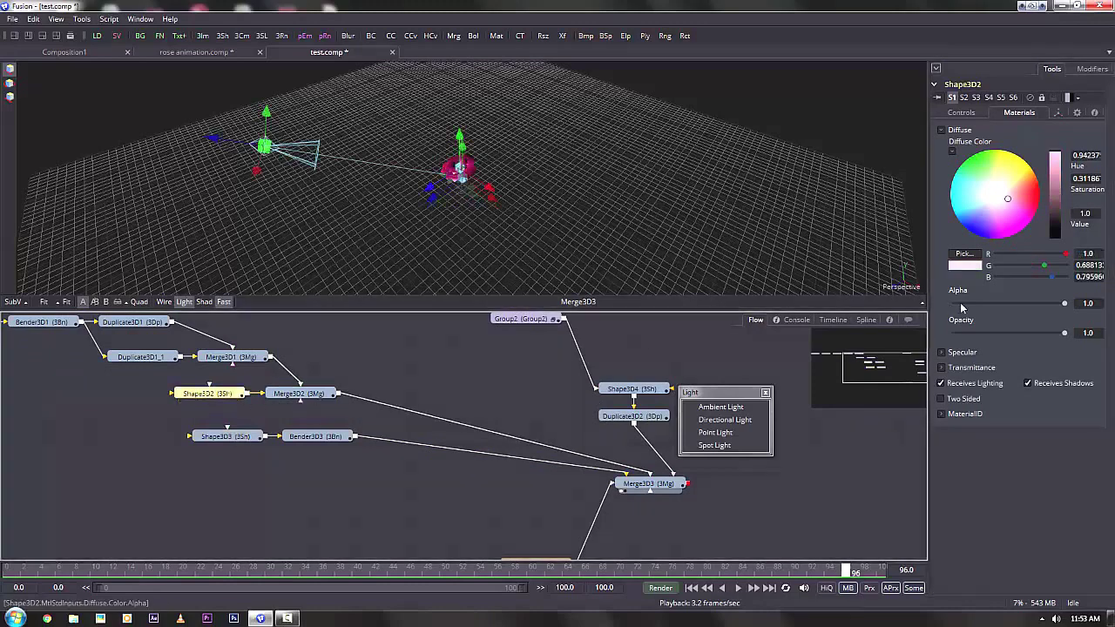
left_click(1059, 114)
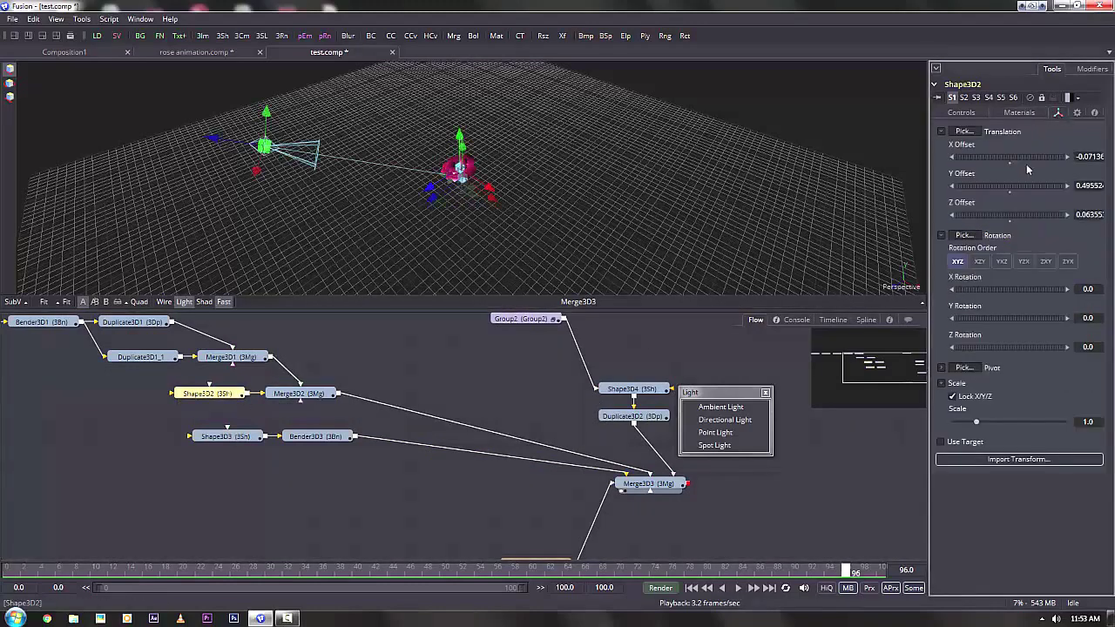
left_click(1018, 113)
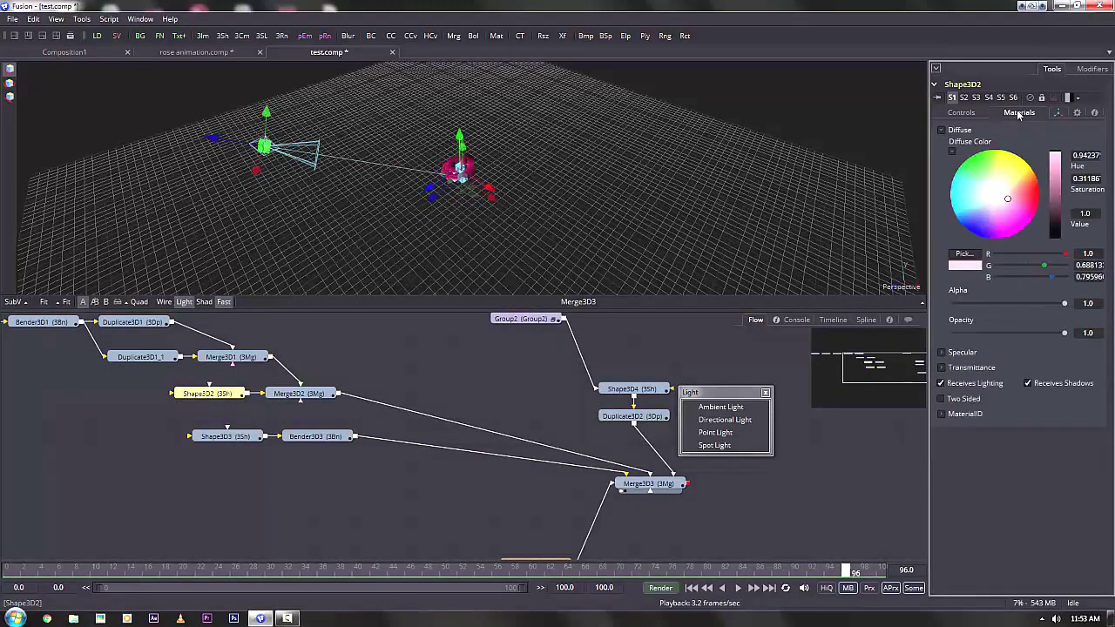
left_click(940, 400)
Make the Shape3D1 petal's material two-sided and inspect the lit flower up close
left_click_drag(204, 416, 538, 457)
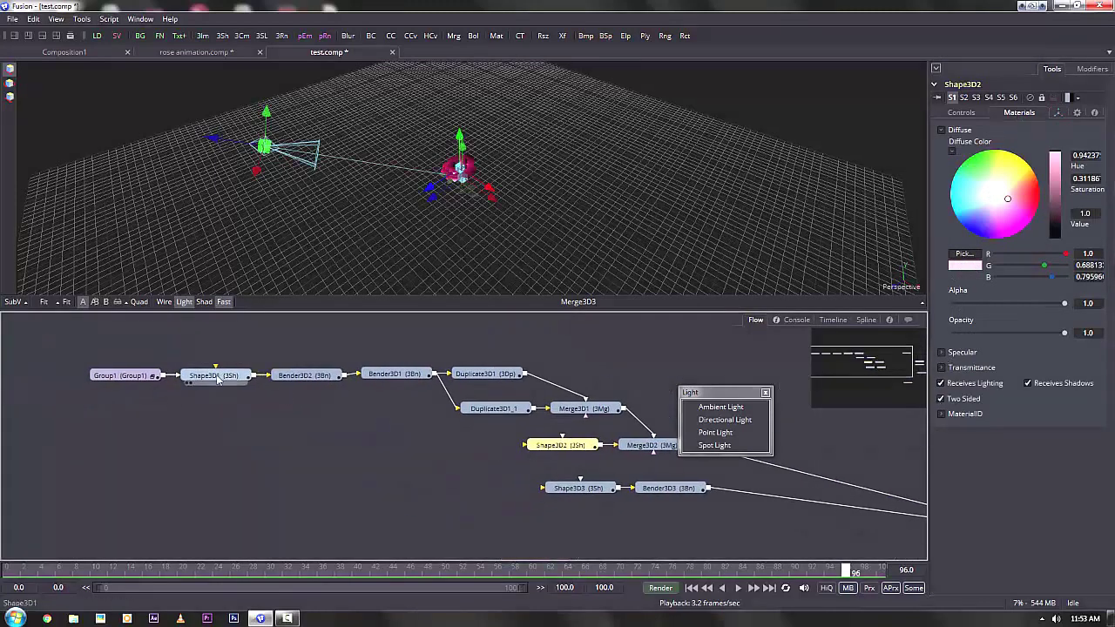
left_click(217, 377)
left_click(1036, 118)
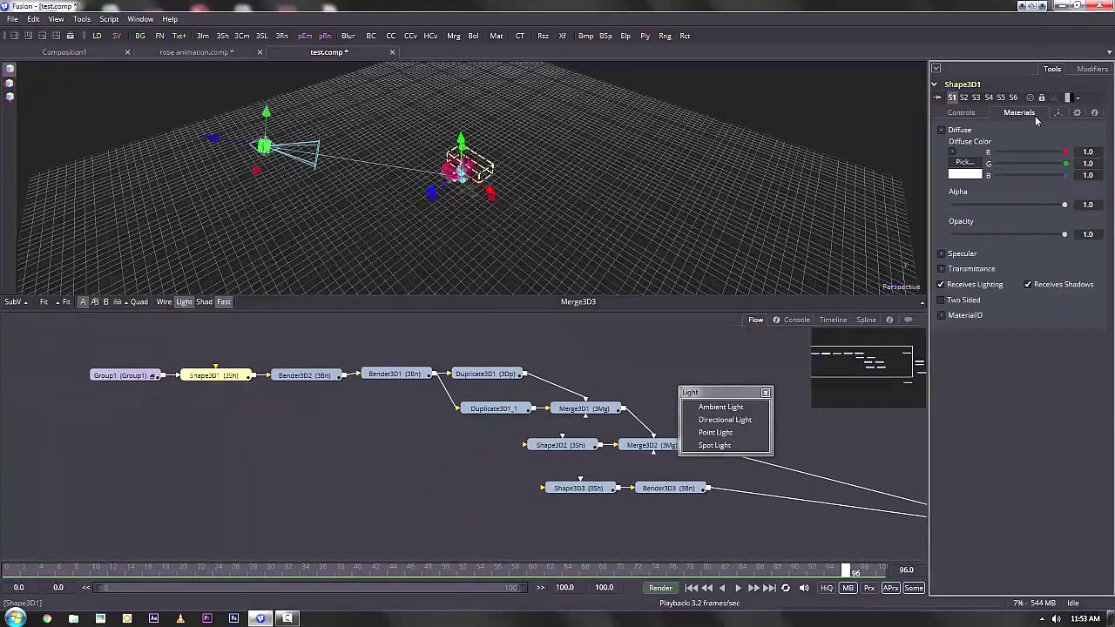
left_click(941, 299)
left_click_drag(426, 185, 440, 141)
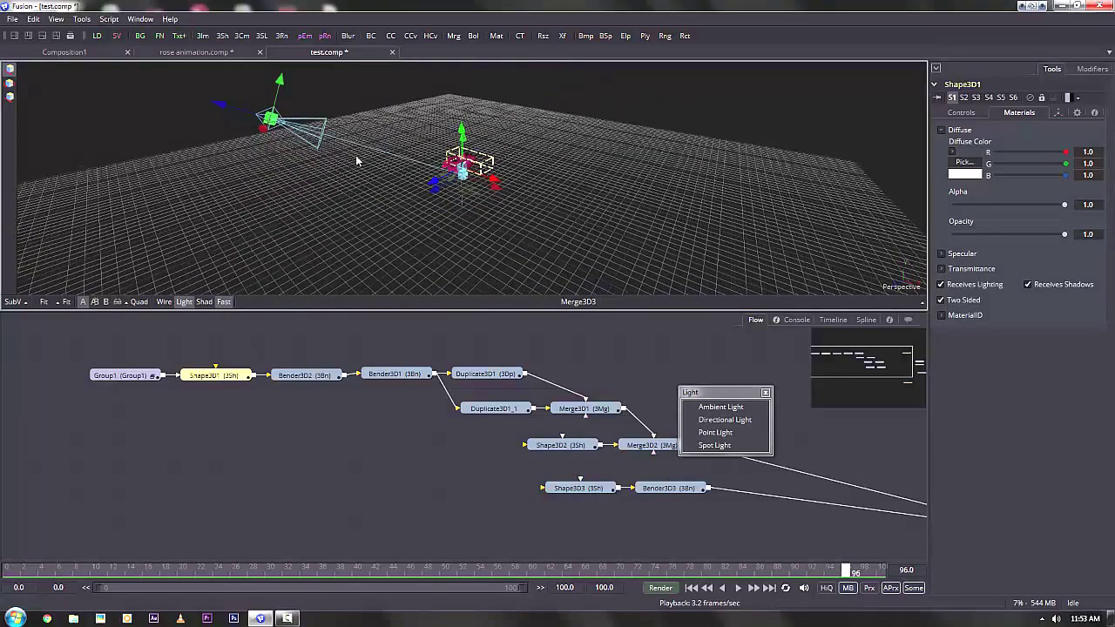
scroll(356, 161, "up", 2)
scroll(528, 203, "up", 3)
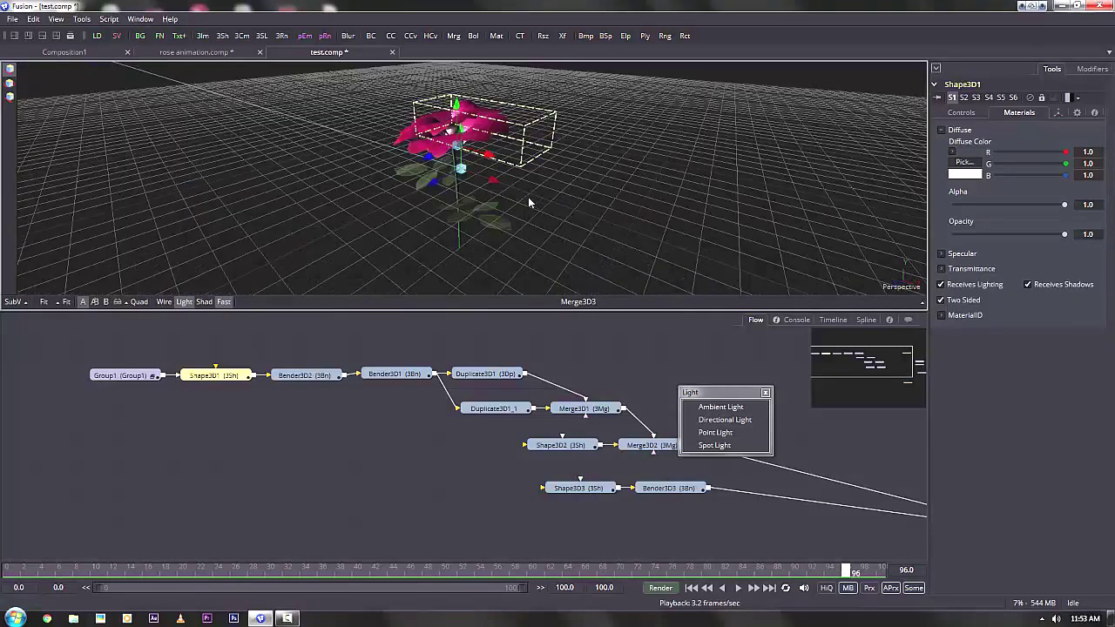
left_click_drag(524, 187, 525, 231)
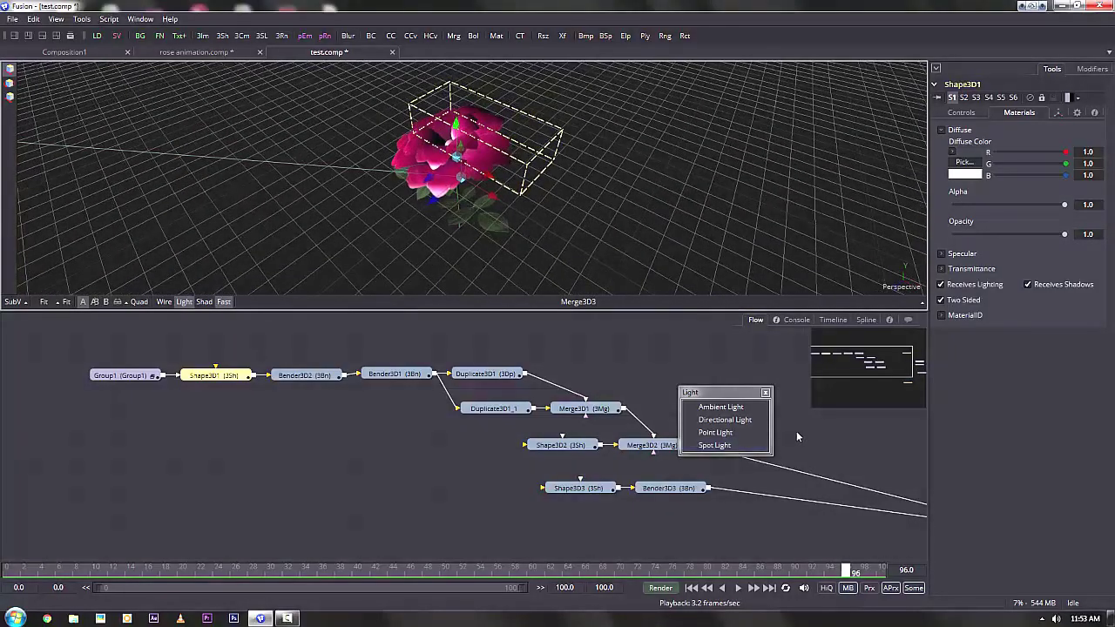
Add an Ambient Light connected to Merge3D3, not after Shape3D1, and place its node below the merge
left_click(724, 407)
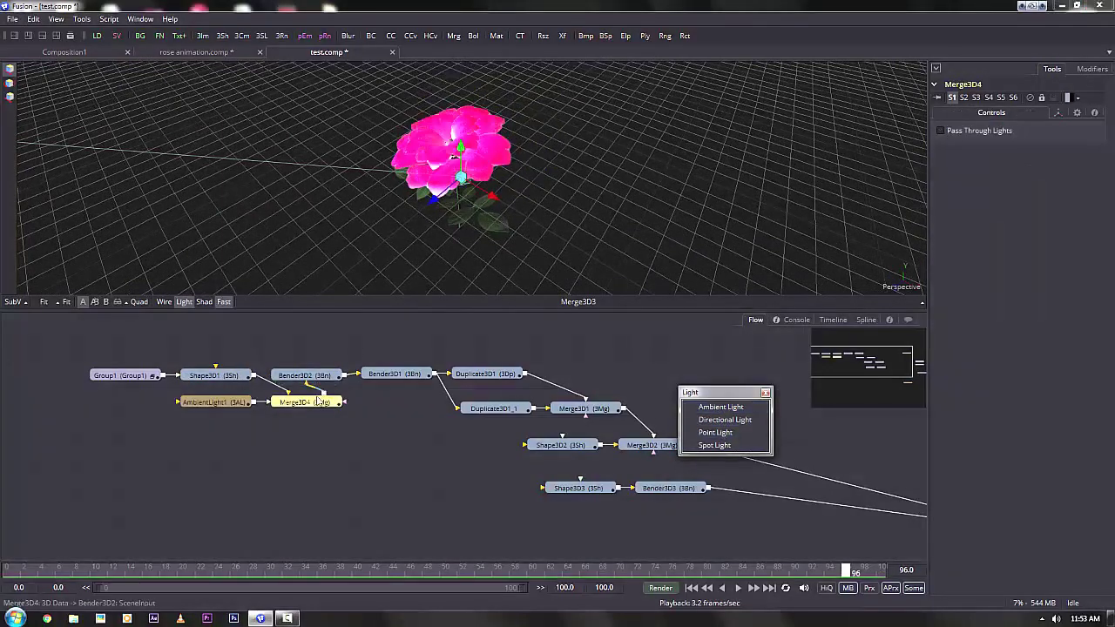
key("ctrl+z")
left_click_drag(539, 491, 100, 433)
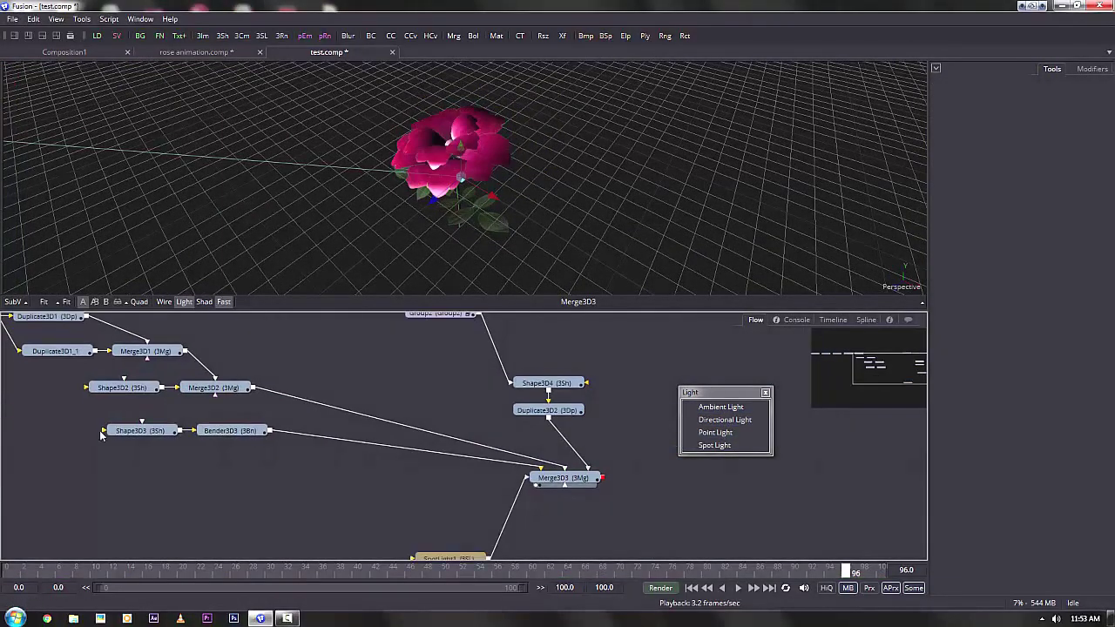
left_click(563, 478)
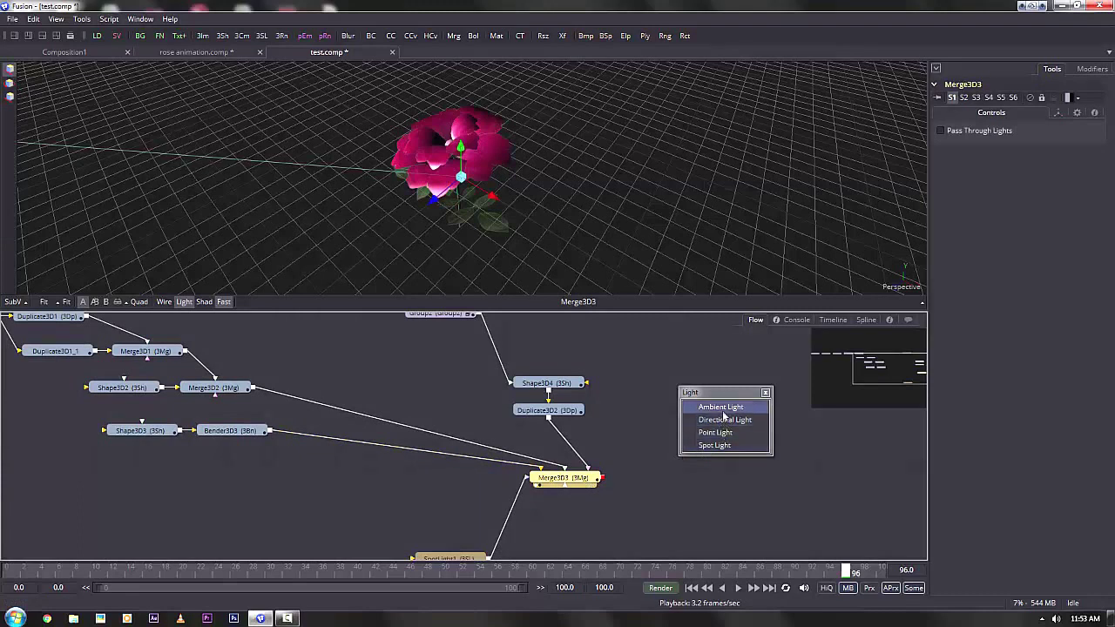
left_click_drag(601, 458, 578, 377)
left_click_drag(425, 503, 457, 510)
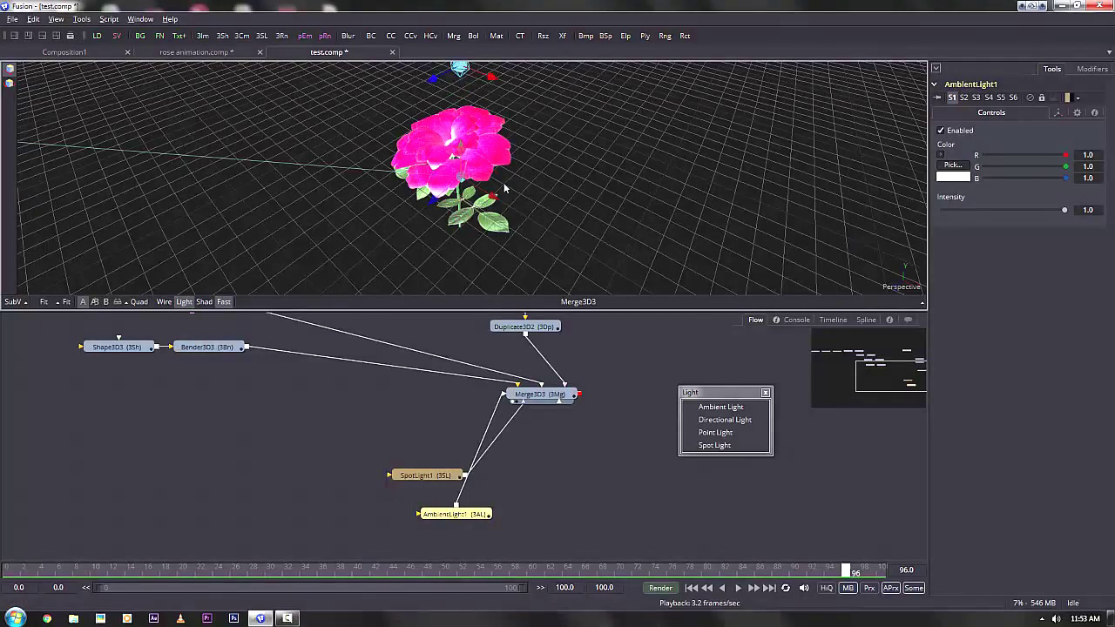
Lower the ambient light's intensity to about 0.51
left_click_drag(504, 182, 699, 176)
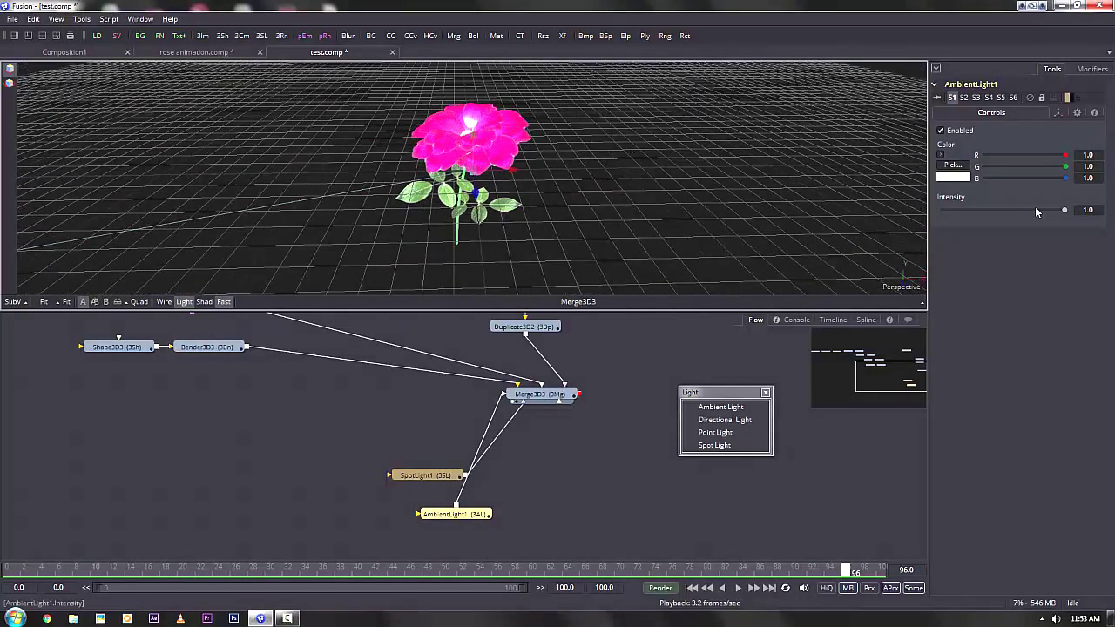
left_click_drag(1065, 213, 1003, 213)
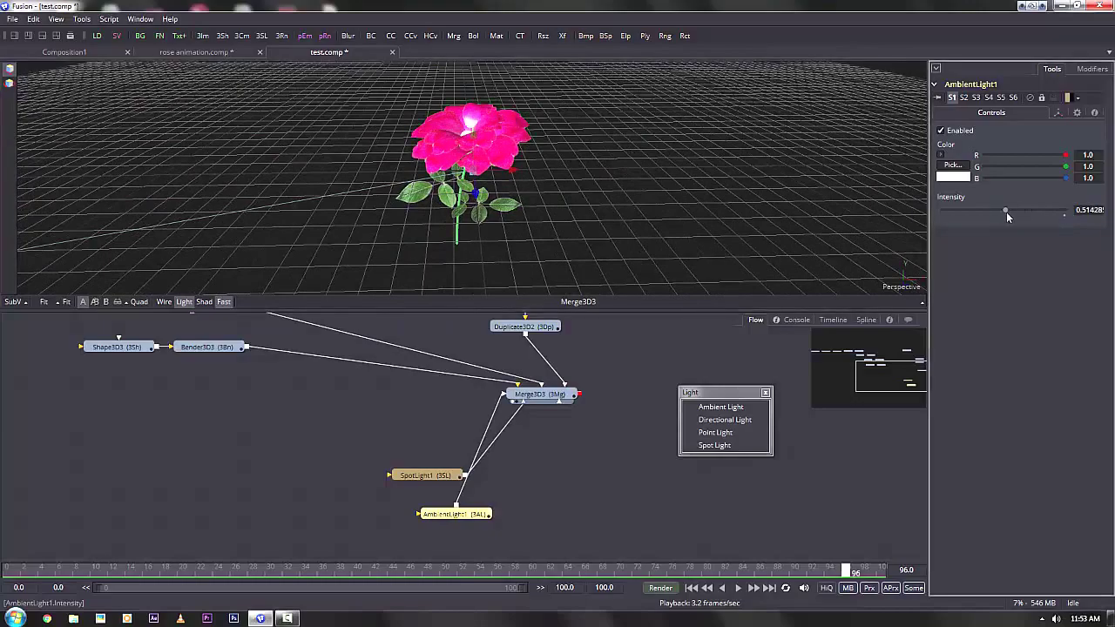
left_click_drag(464, 172, 723, 169)
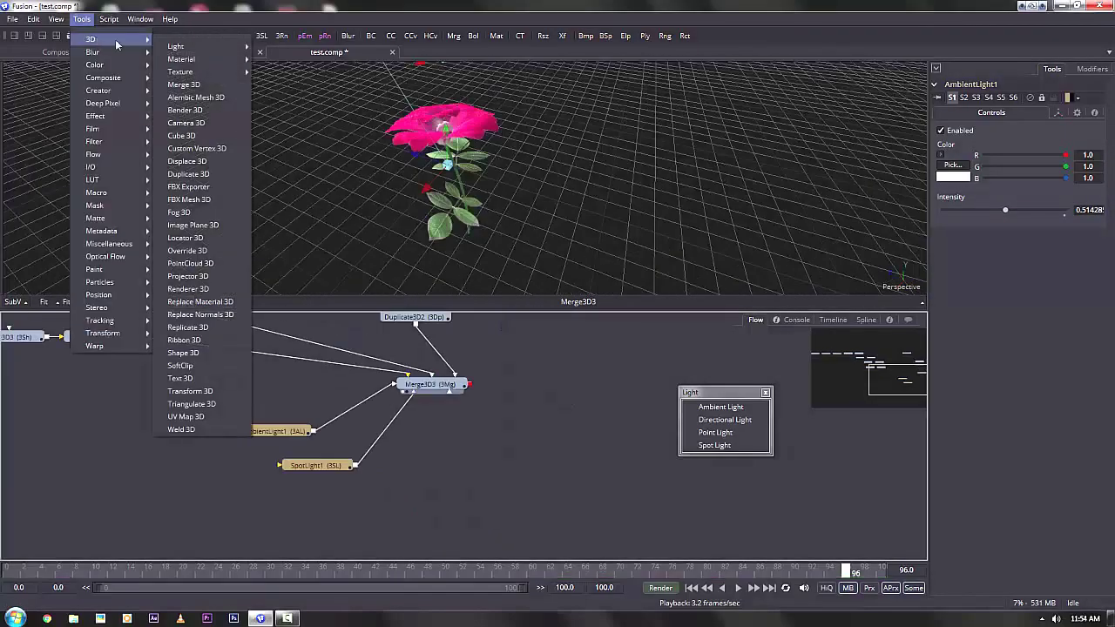
Add a Camera 3D connected to Merge3D3 and place its node directly below the merge
left_click(197, 127)
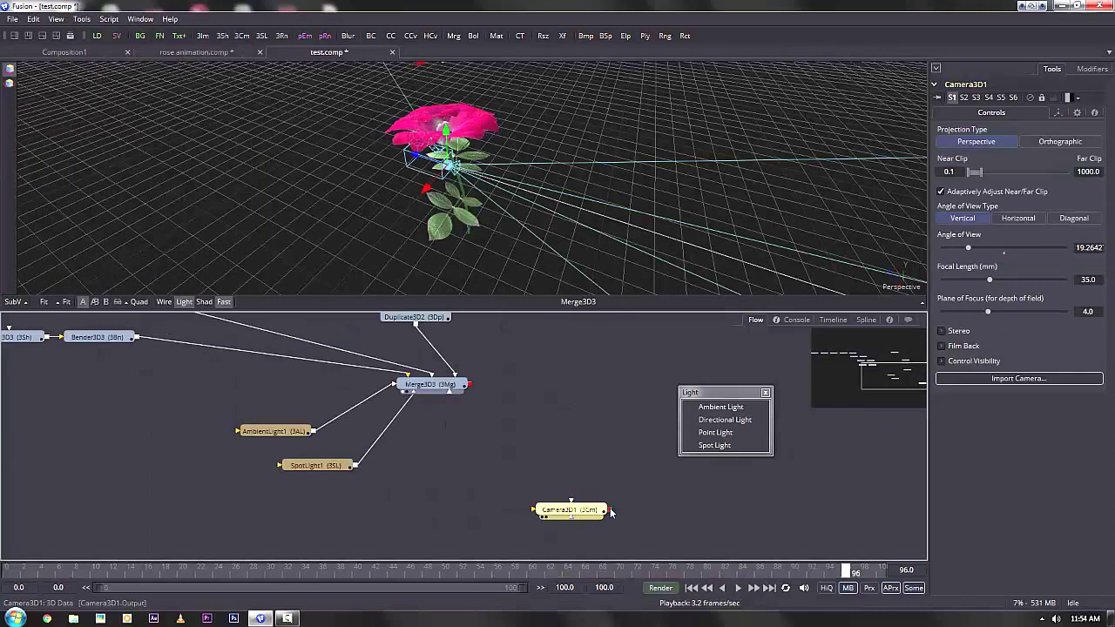
left_click_drag(610, 511, 468, 385)
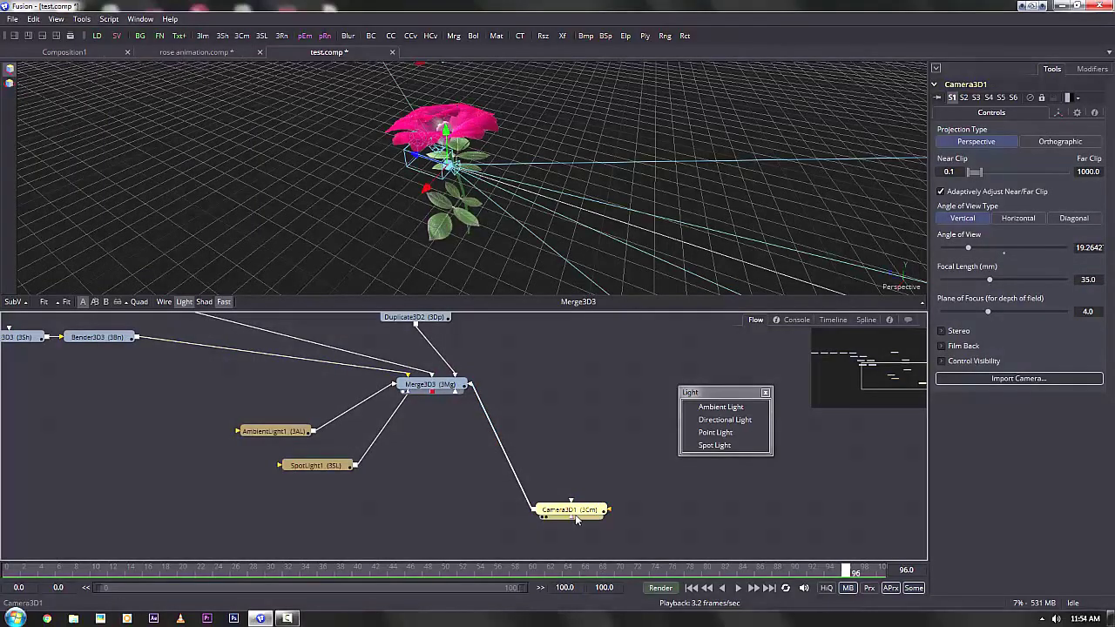
left_click_drag(576, 520, 434, 516)
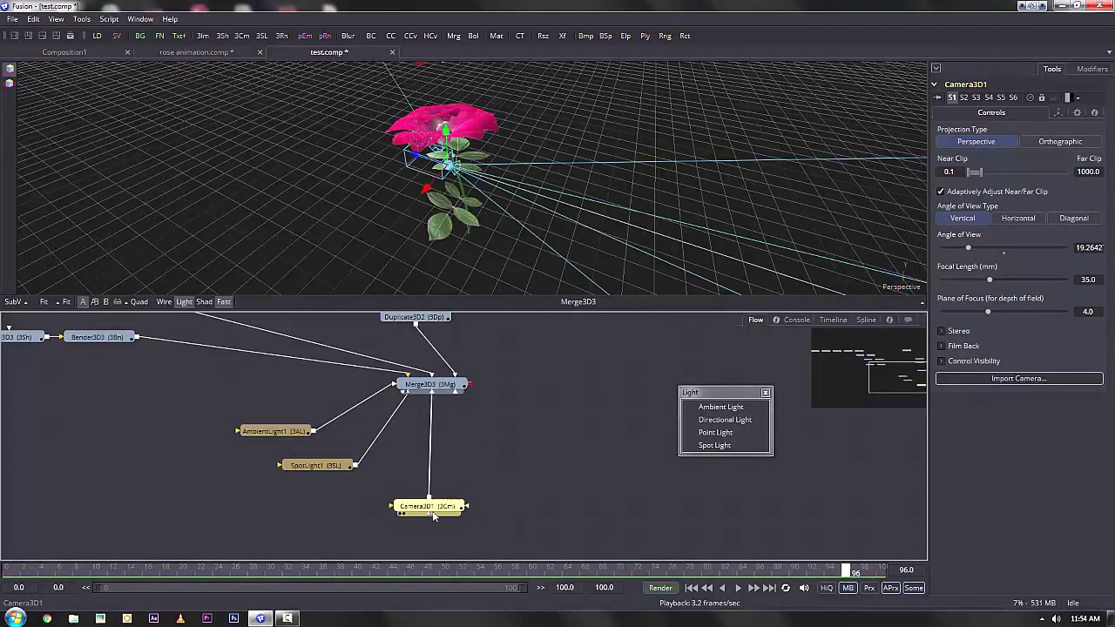
Switch to a two-viewer layout and add a Renderer 3D fed by Merge3D3, displayed in the second viewer
left_click(29, 37)
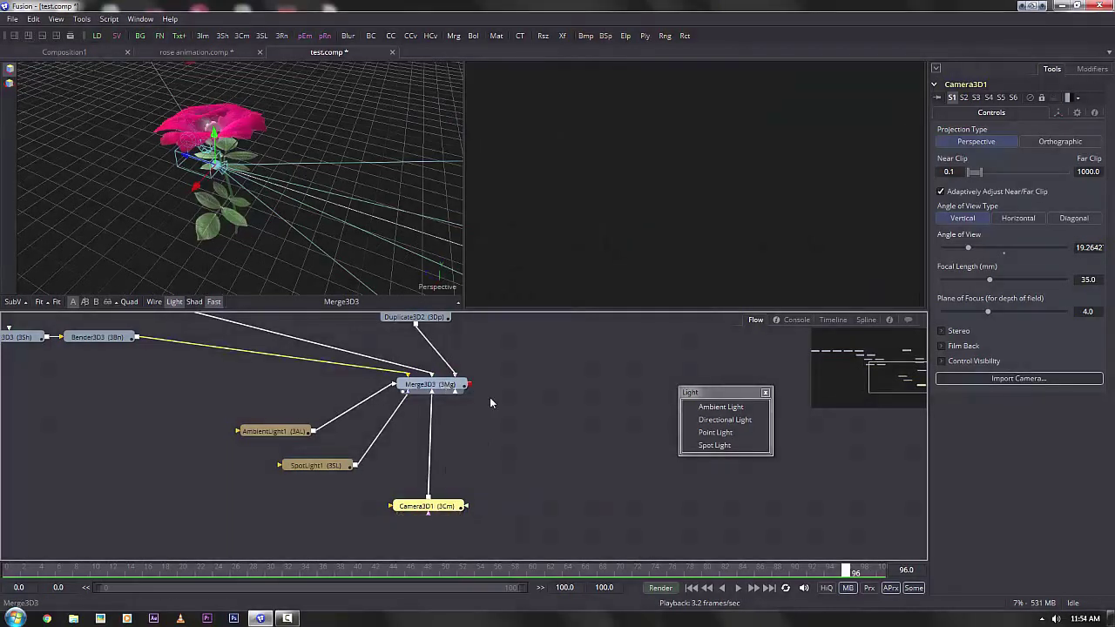
left_click(400, 220)
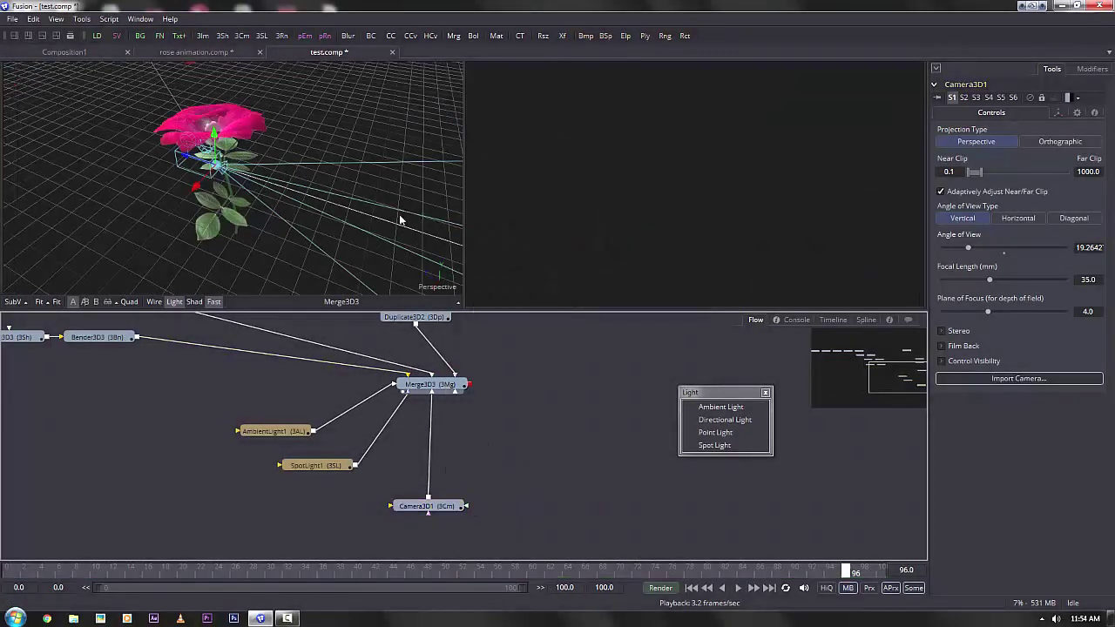
left_click(81, 19)
mouse_move(92, 40)
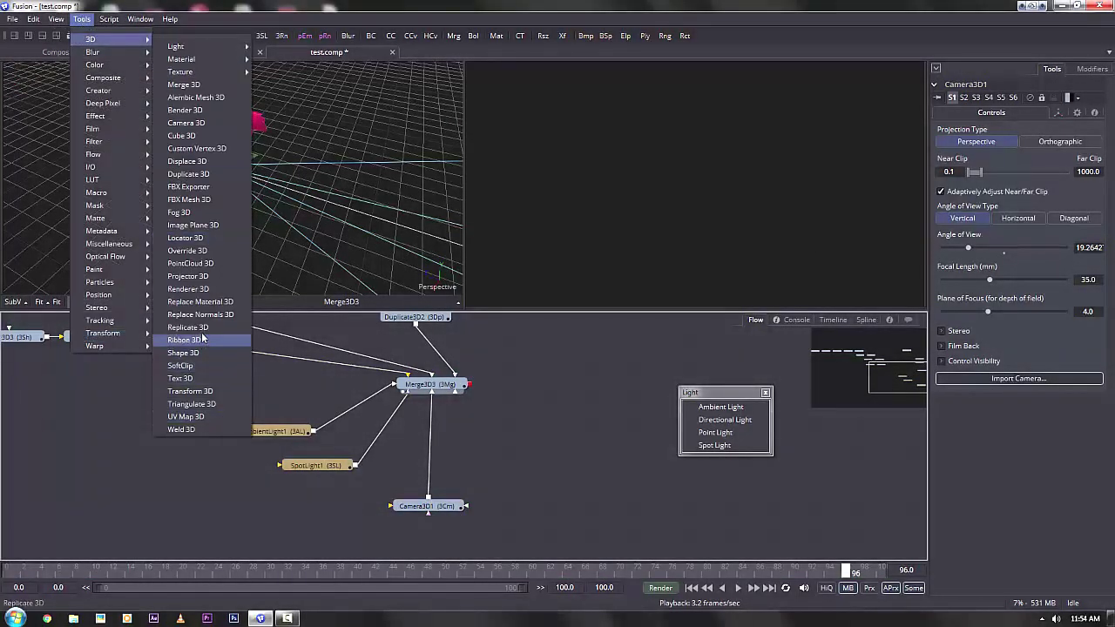
left_click(199, 289)
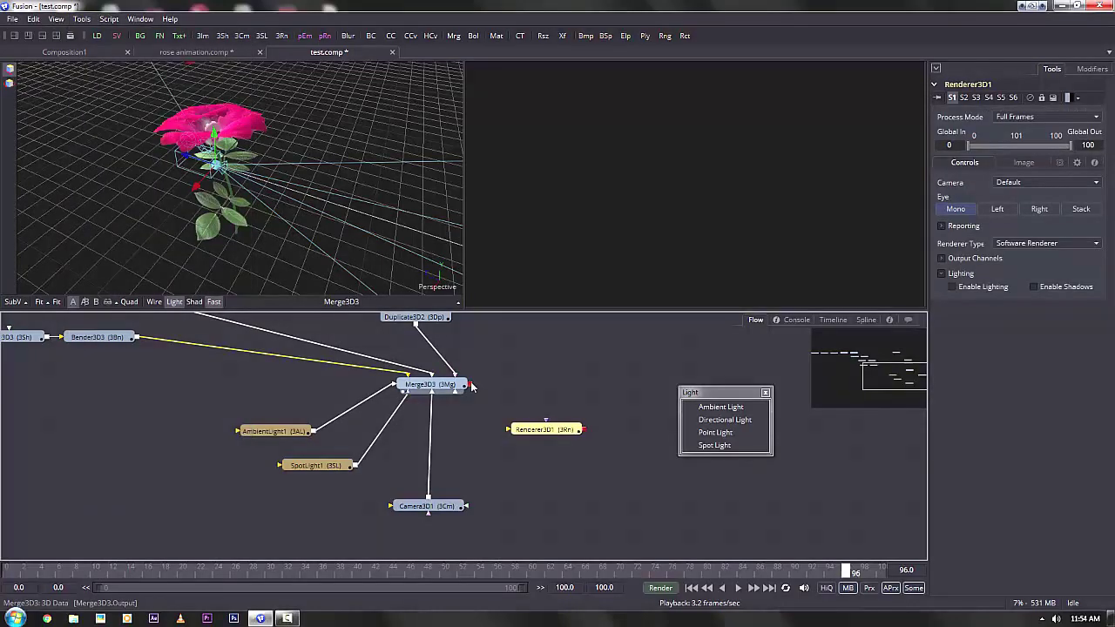
left_click_drag(471, 386, 526, 428)
key("2")
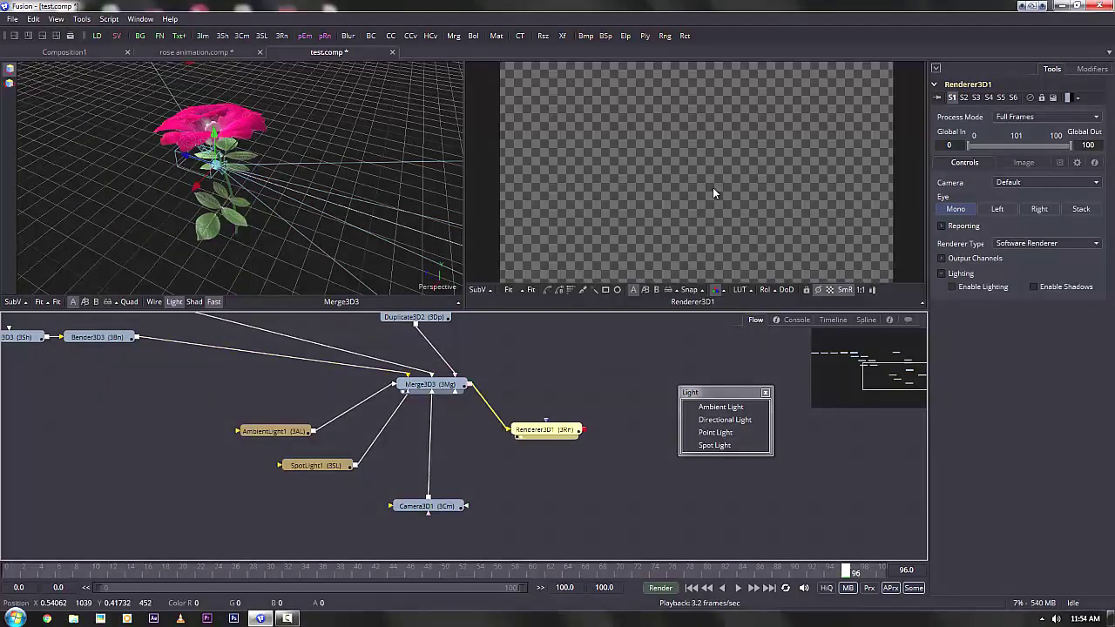
Pull Camera3D1 back from the flower to a Z offset of about 11.74
left_click(462, 506)
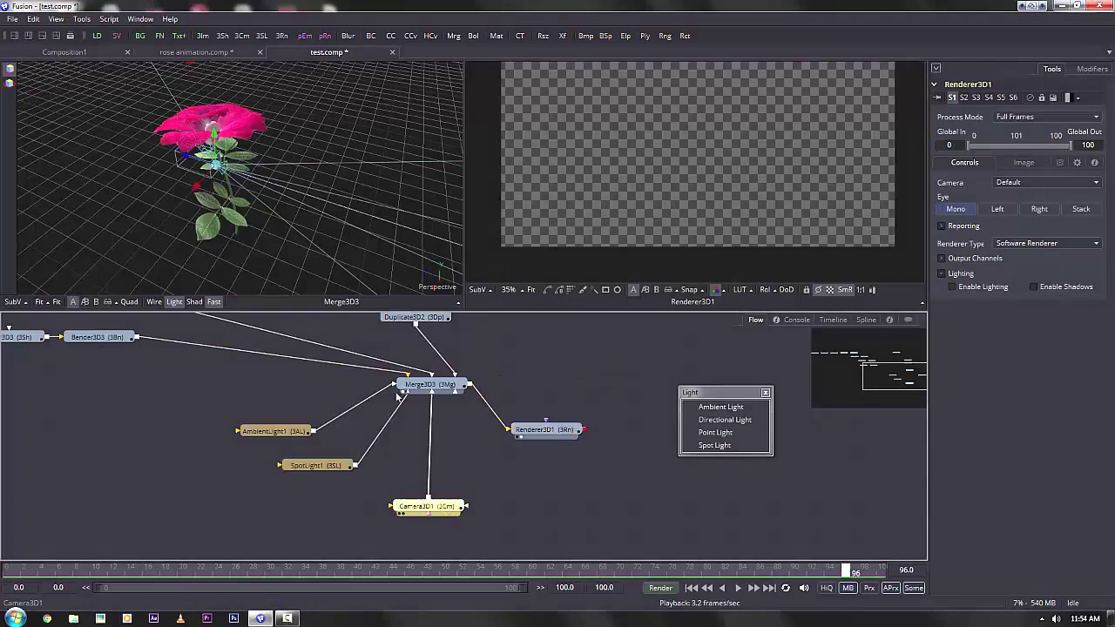
left_click_drag(307, 201, 351, 204)
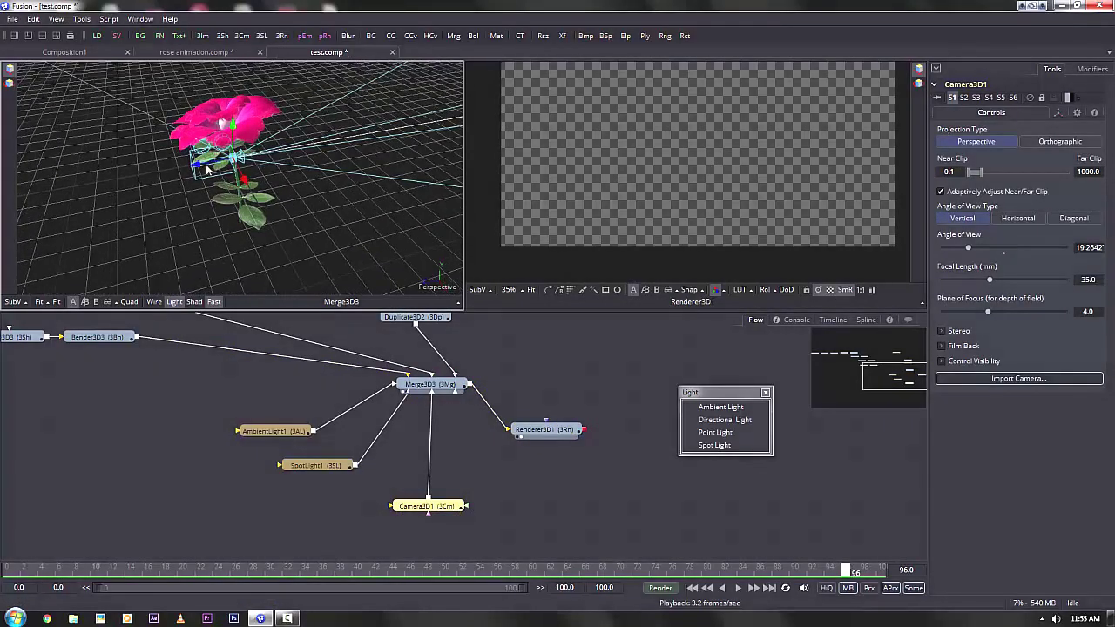
left_click_drag(195, 165, 7, 224)
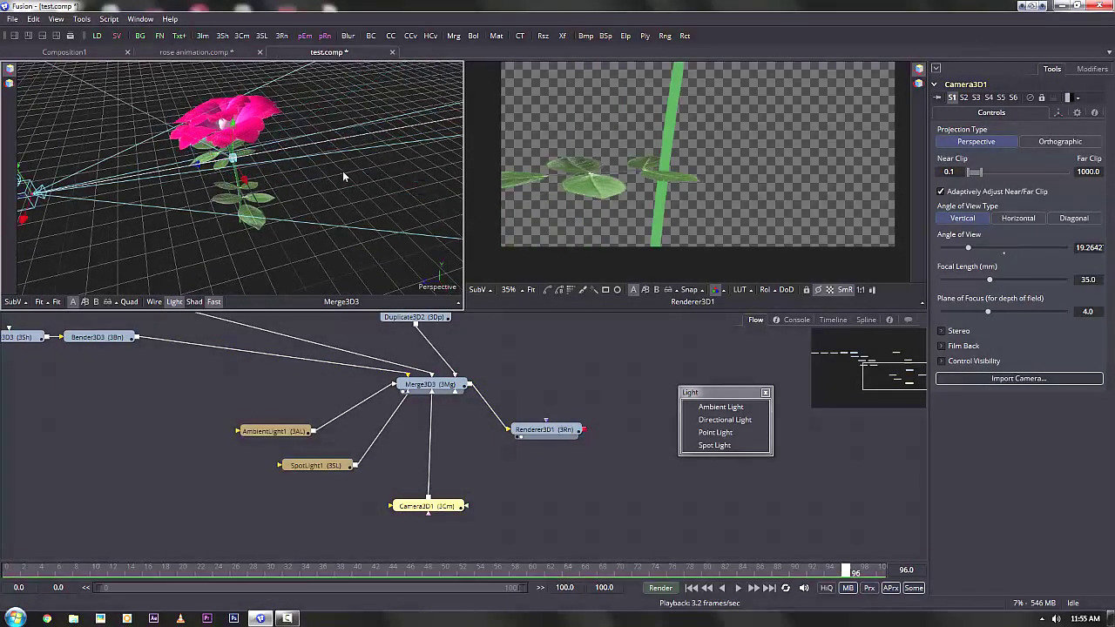
scroll(343, 172, "down", 5)
left_click_drag(175, 187, 109, 194)
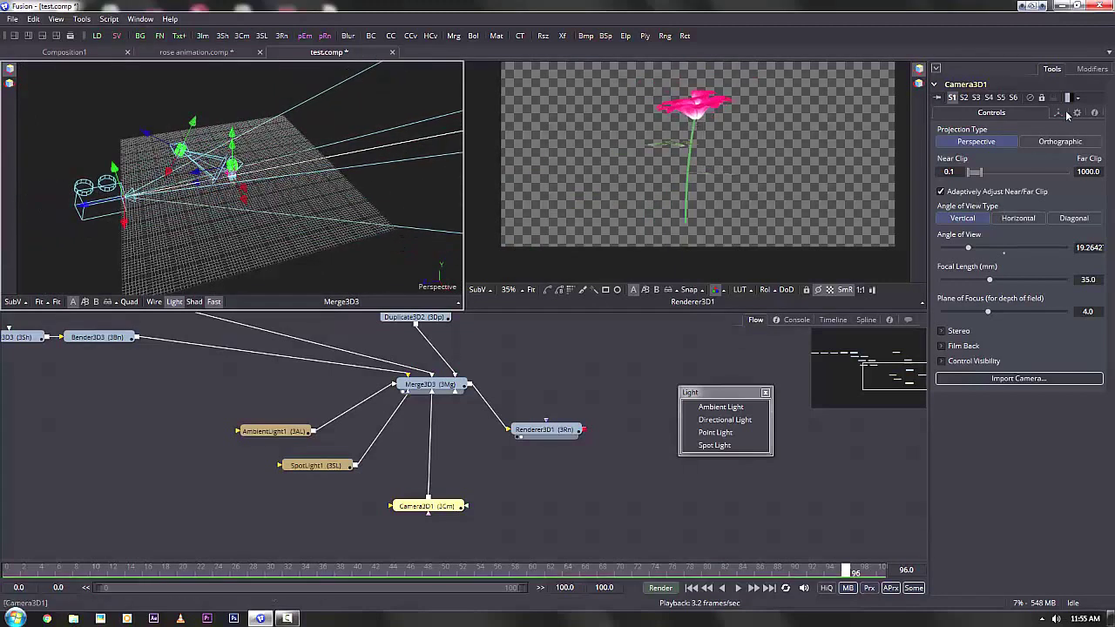
Enable the camera's target and move the camera to about Y 8.24, Z 5.57
left_click(1059, 113)
left_click(943, 384)
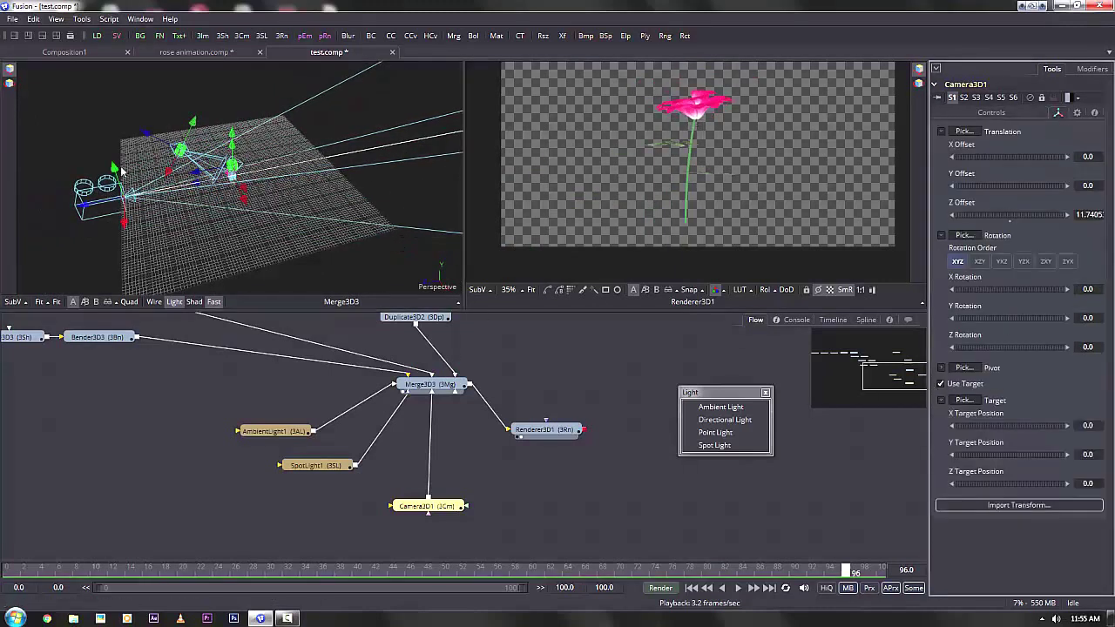
mouse_move(112, 166)
left_mouse_down()
mouse_move(112, 96)
mouse_move(93, 139)
mouse_move(118, 146)
left_mouse_up()
left_click_drag(611, 162, 611, 200)
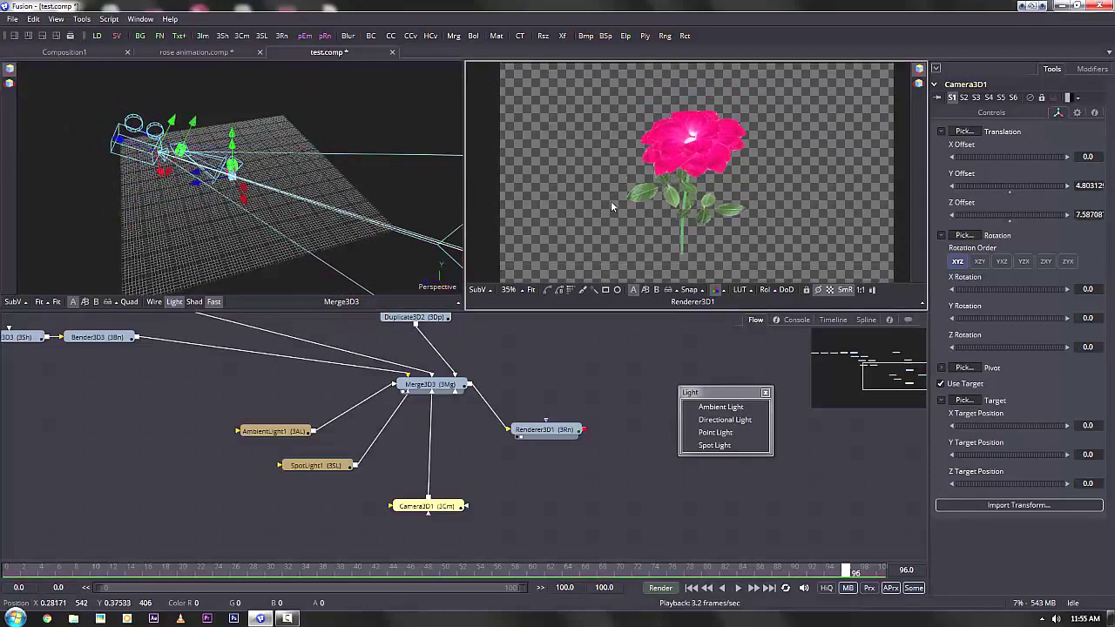
scroll(664, 187, "down", 1)
left_click_drag(173, 123, 170, 125)
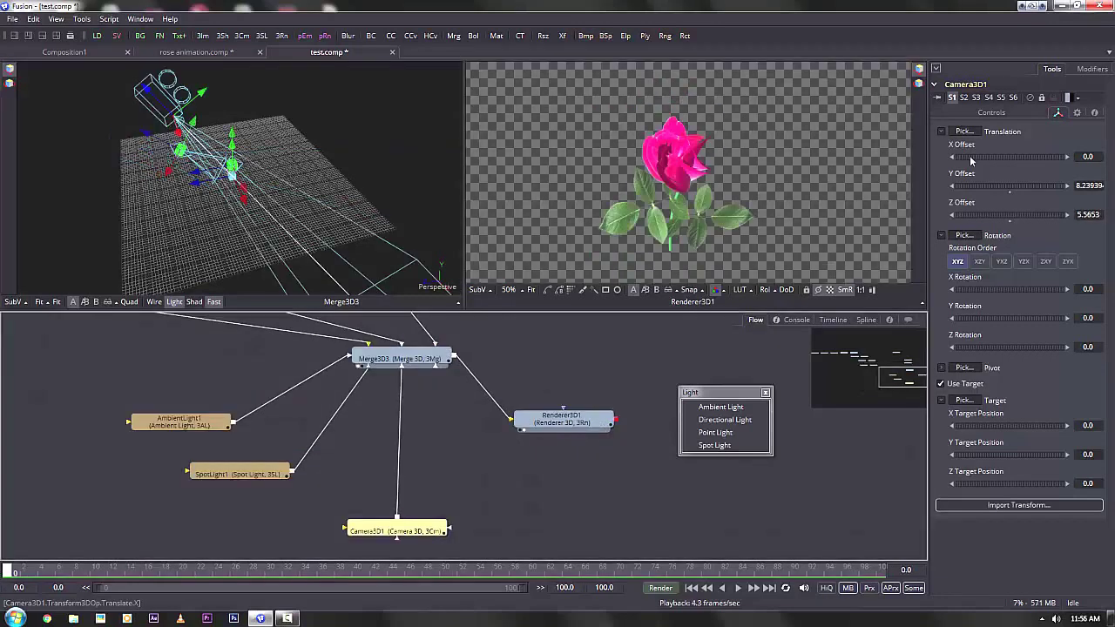
Animate the camera's translation group from frame 0 and move the camera to a new position at frame 100
right_click(974, 159)
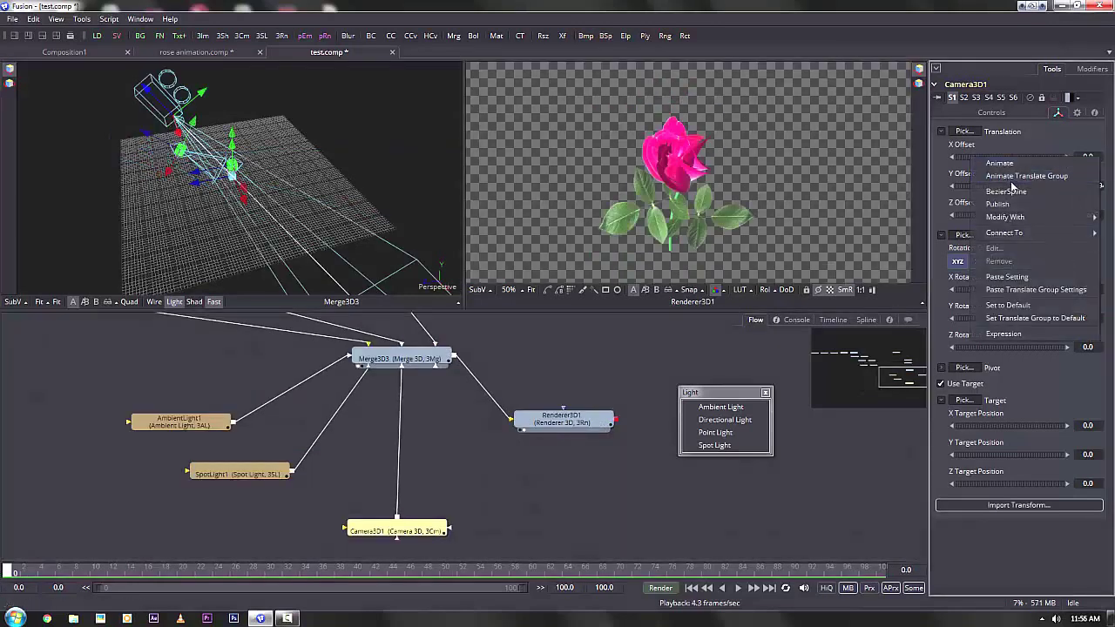
left_click(1032, 177)
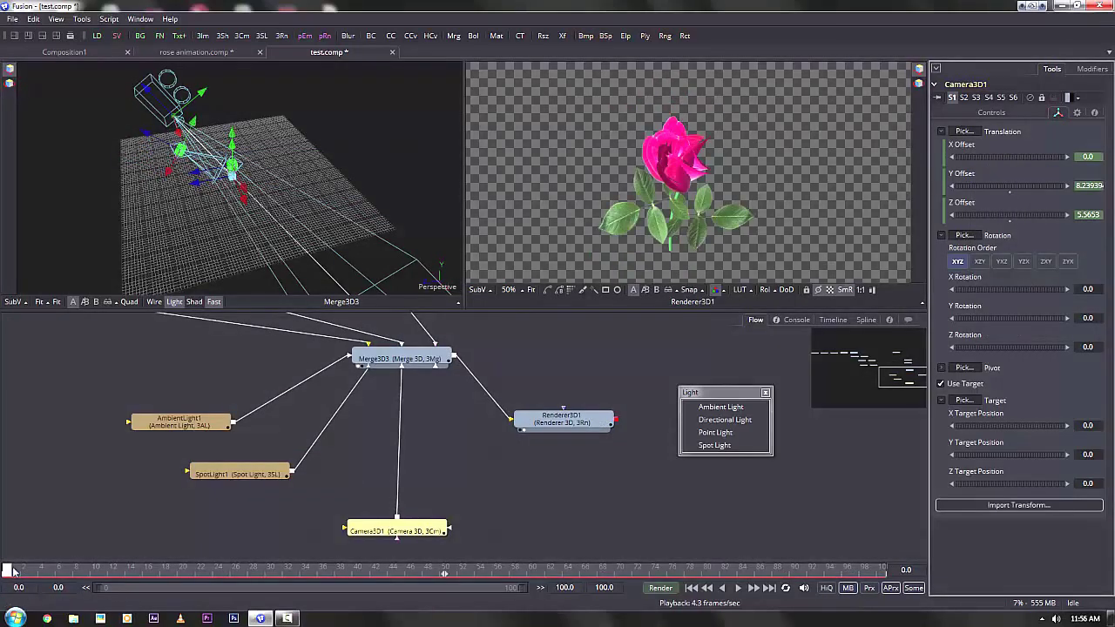
left_click_drag(23, 576, 993, 571)
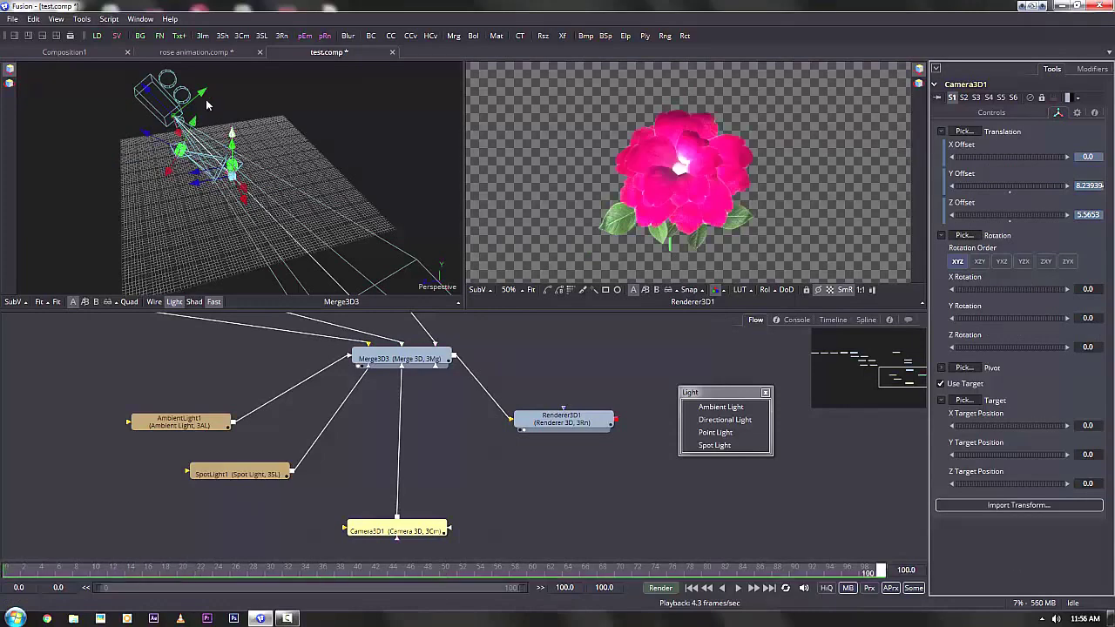
left_click_drag(200, 96, 152, 132)
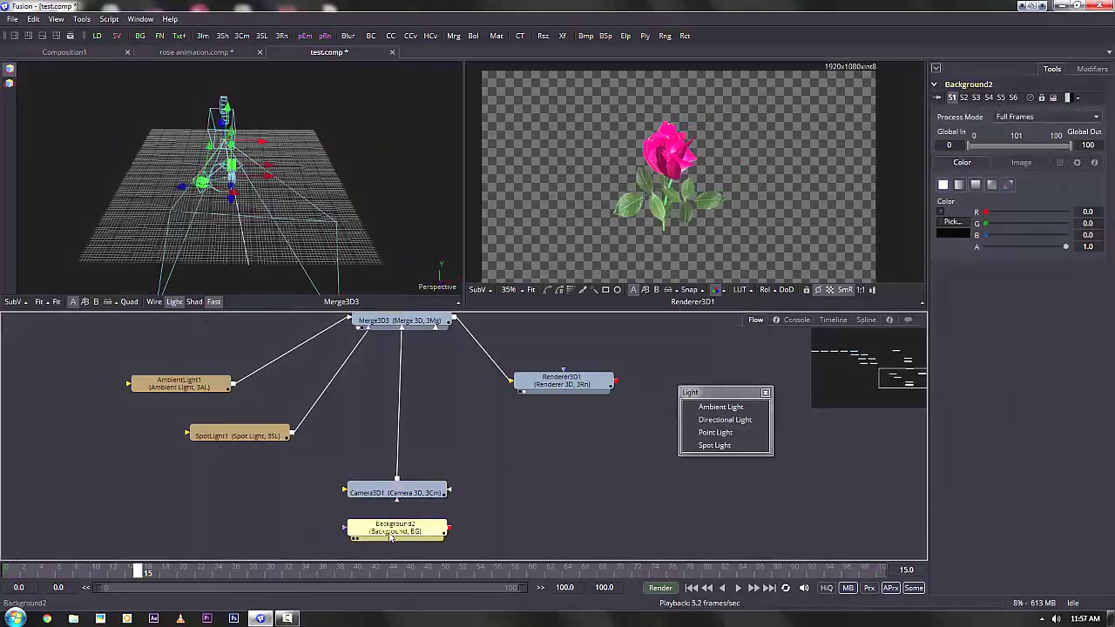
Merge Renderer3D1 over the Background2 node and display the merge in the second viewer
left_click_drag(390, 536, 566, 454)
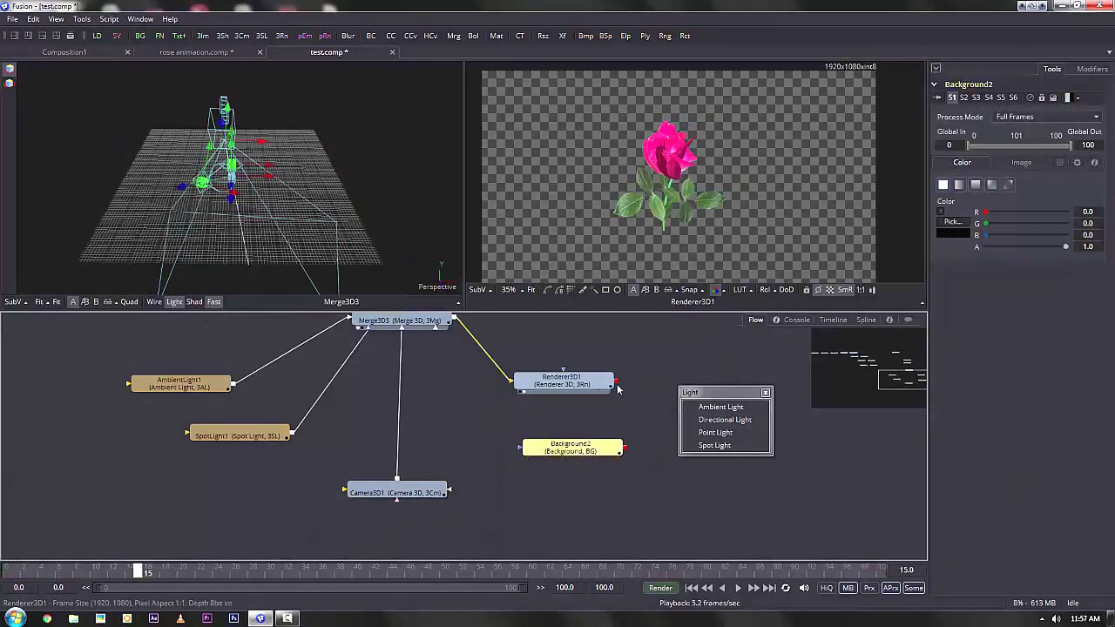
left_click_drag(617, 383, 628, 453)
left_click(765, 394)
left_click_drag(708, 451, 759, 182)
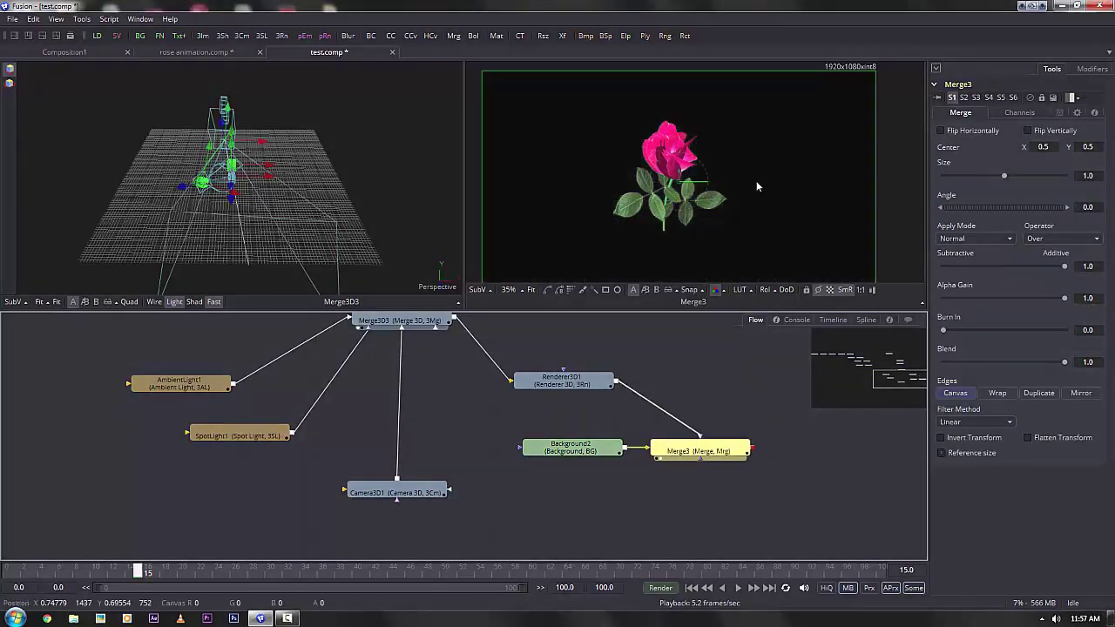
Set Background2's color to white and play the flower animation in an enlarged viewer
left_click(571, 448)
left_click(942, 212)
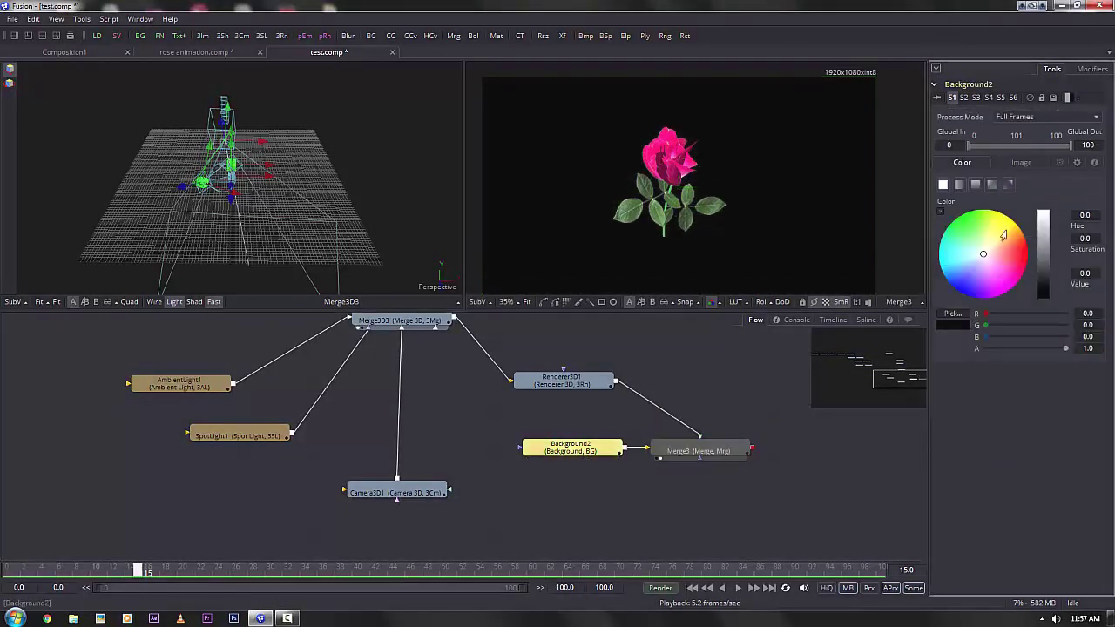
left_click_drag(1043, 287, 1038, 177)
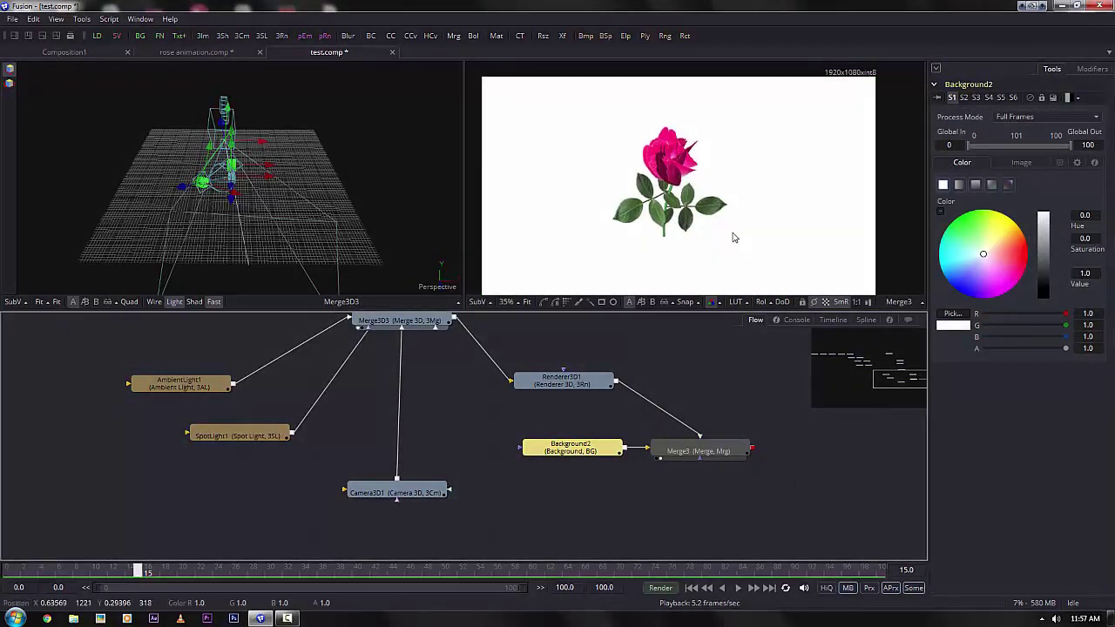
key("F4")
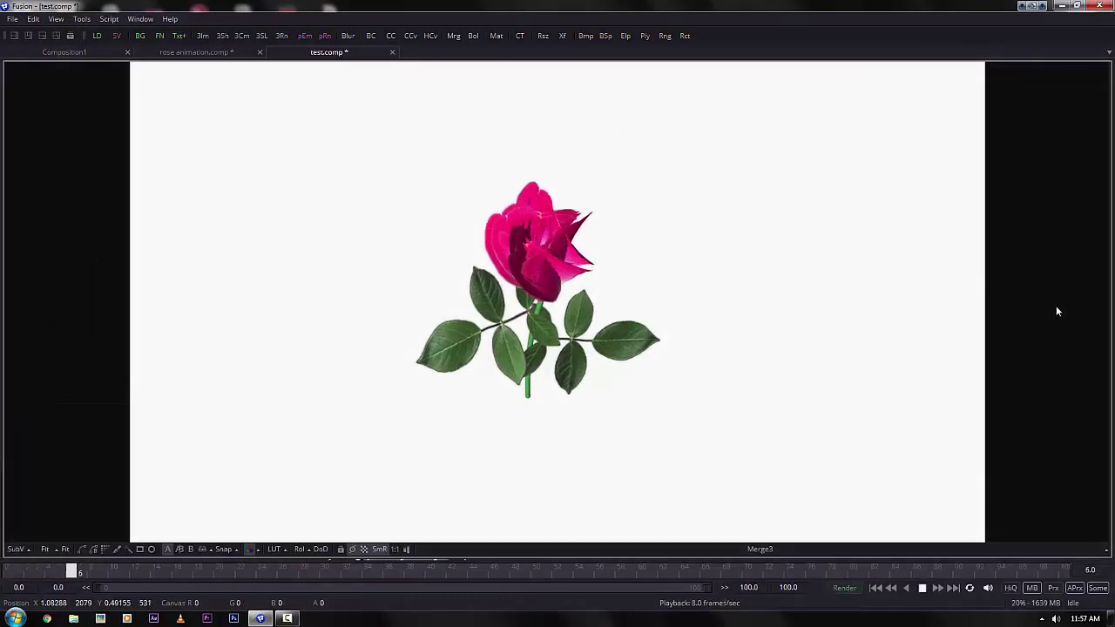